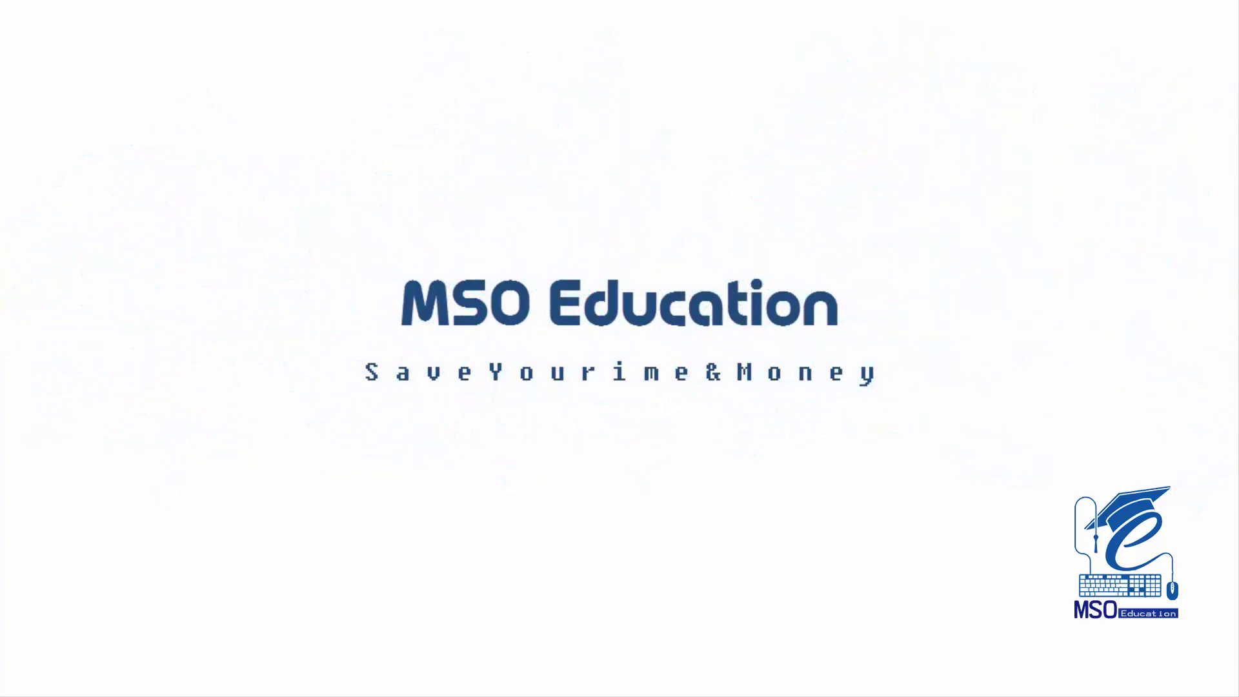
# Create a new 7 x 5 inch document at 300 pixels/inch in RGB Color with white background contents.
pyautogui.click(70, 55)
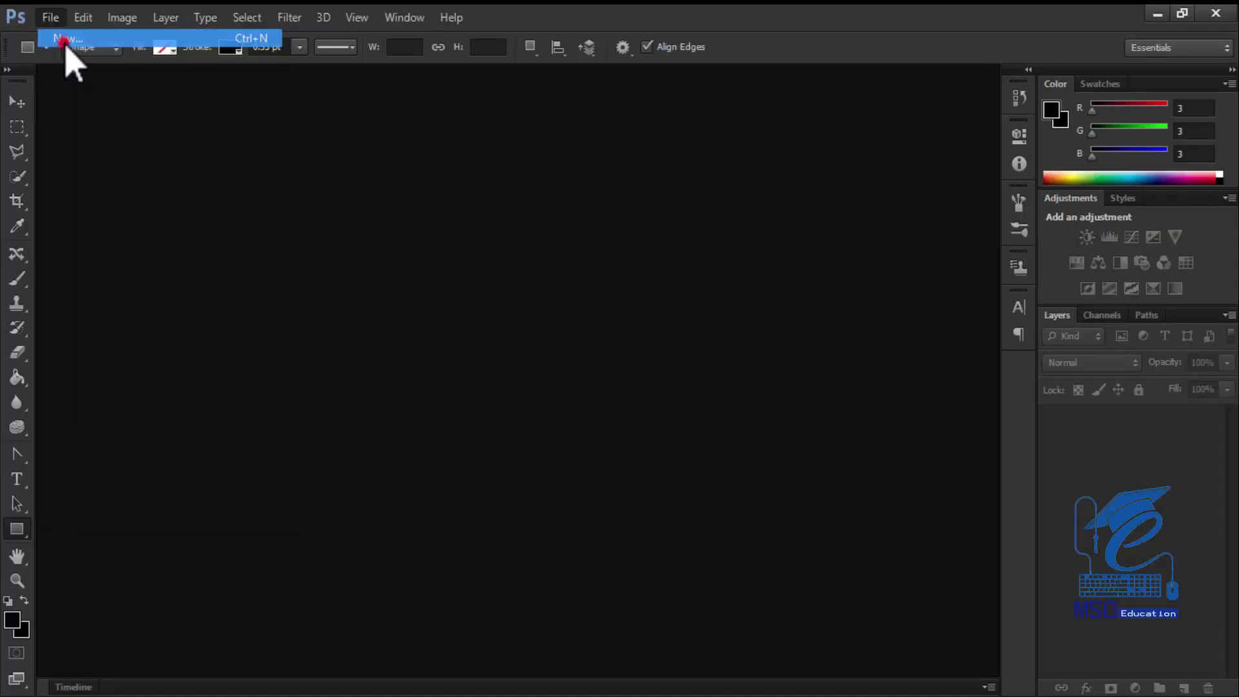
pyautogui.hotkey('ctrl', 'n')
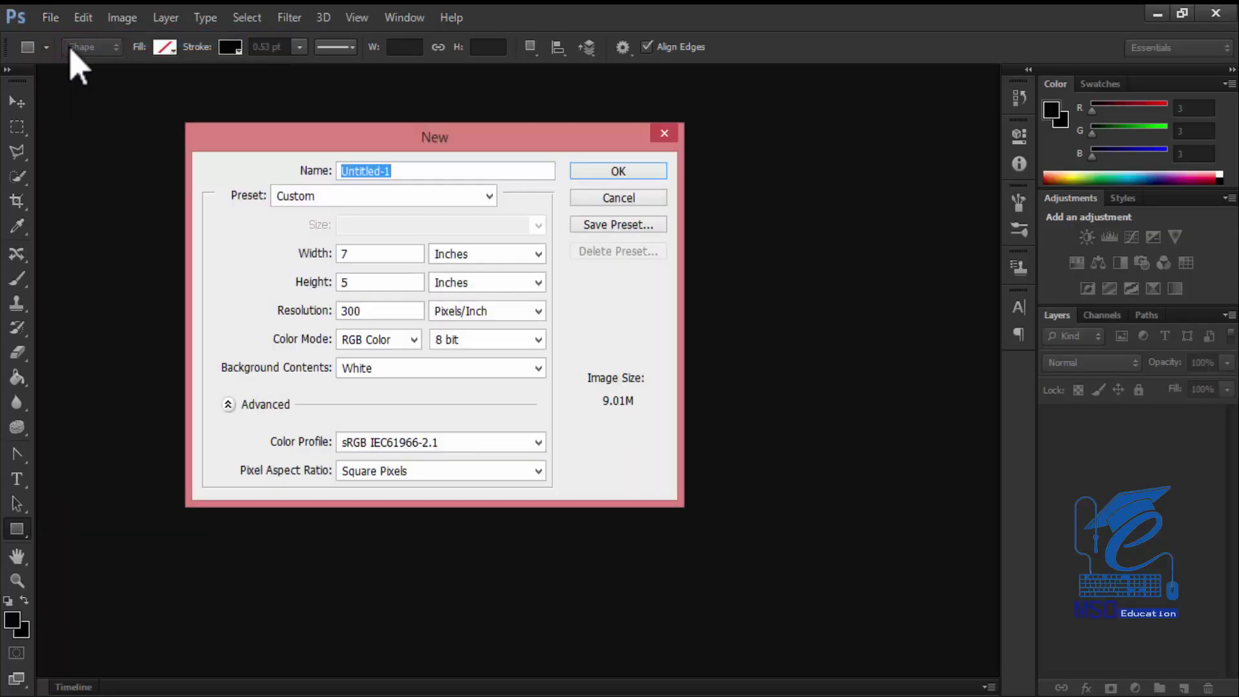
pyautogui.press('Return')
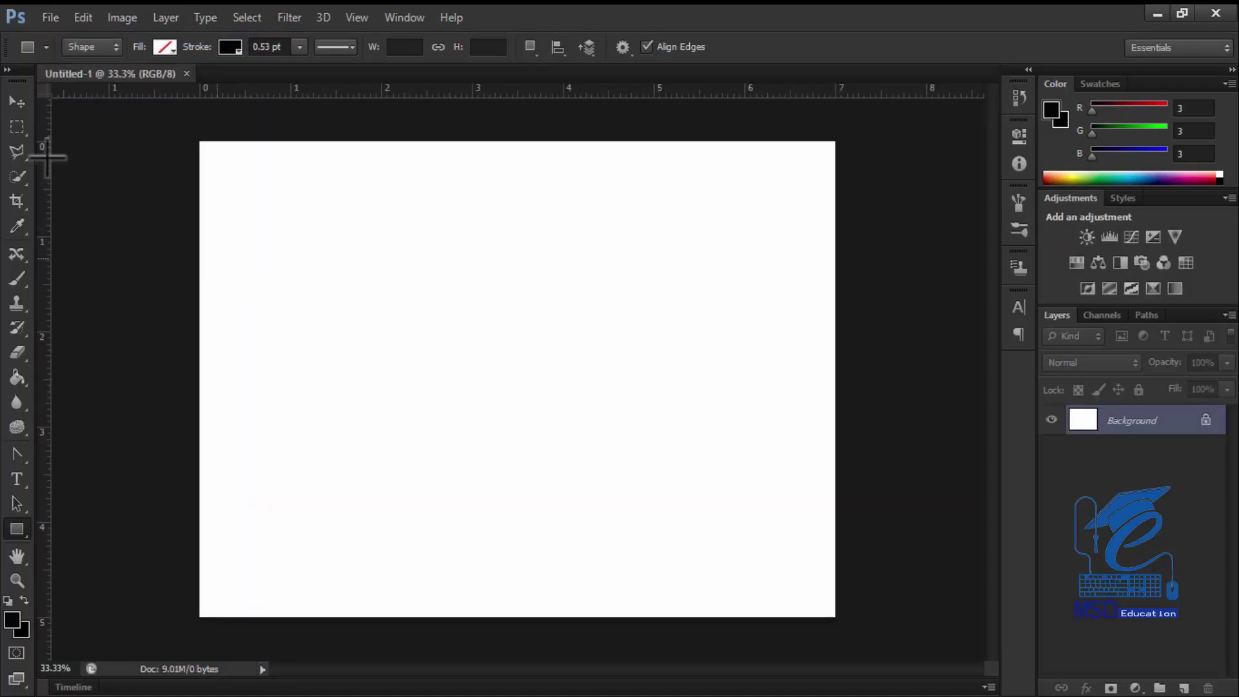
# Activate the Rectangle Tool from the group of shape tools.
pyautogui.click(20, 98)
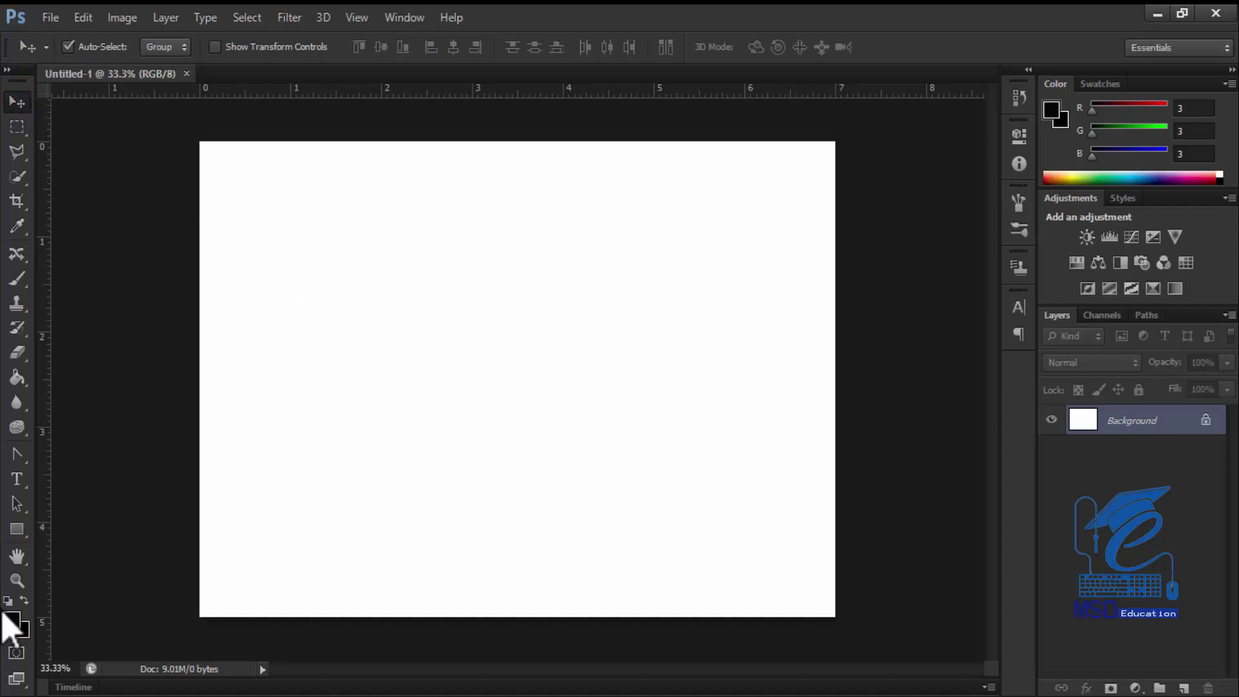
pyautogui.click(17, 530)
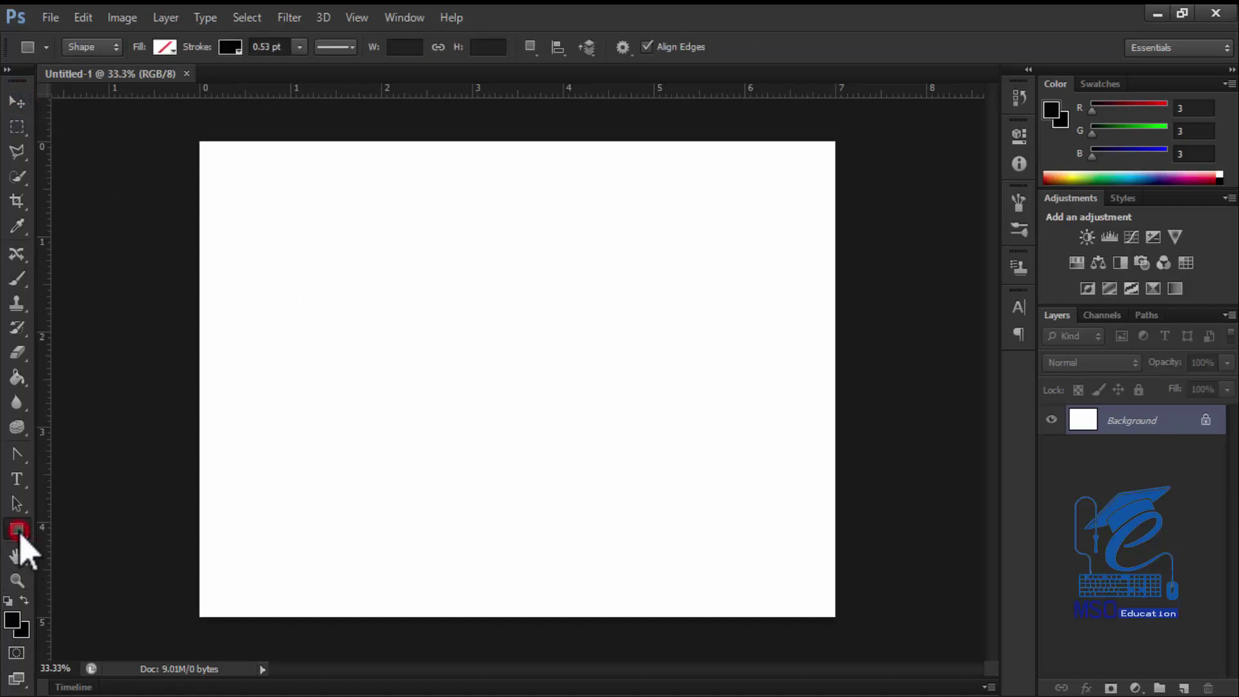
pyautogui.click(86, 530)
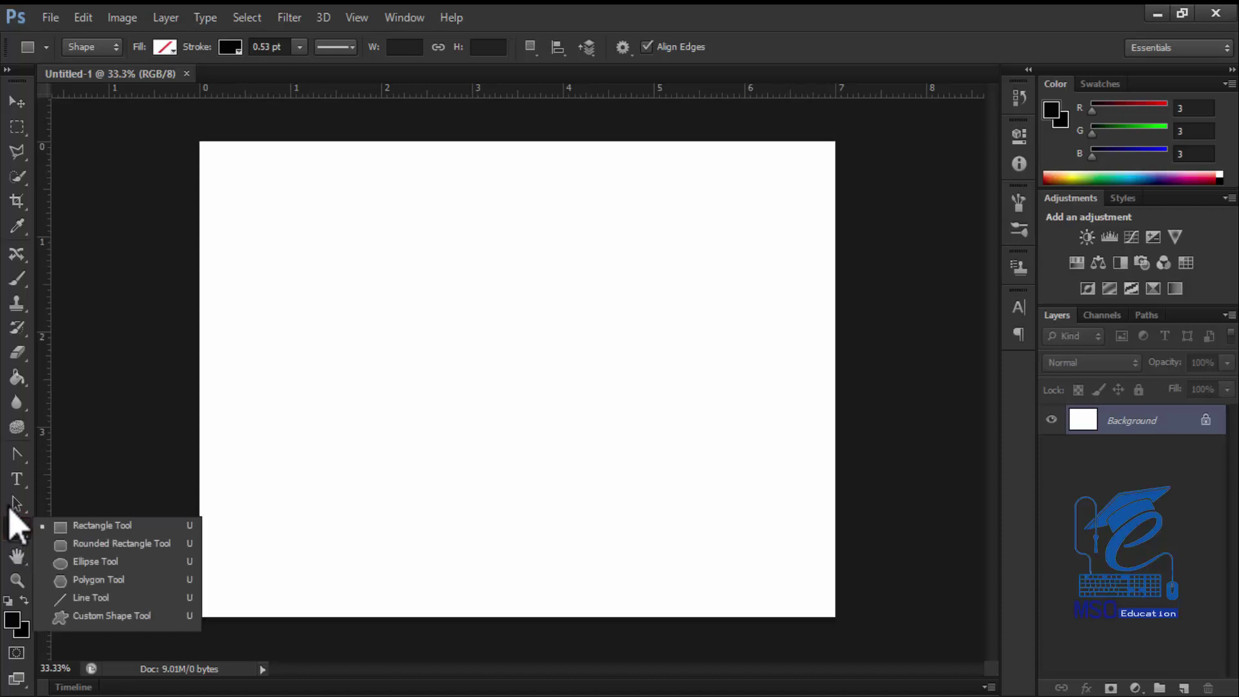
pyautogui.click(16, 504)
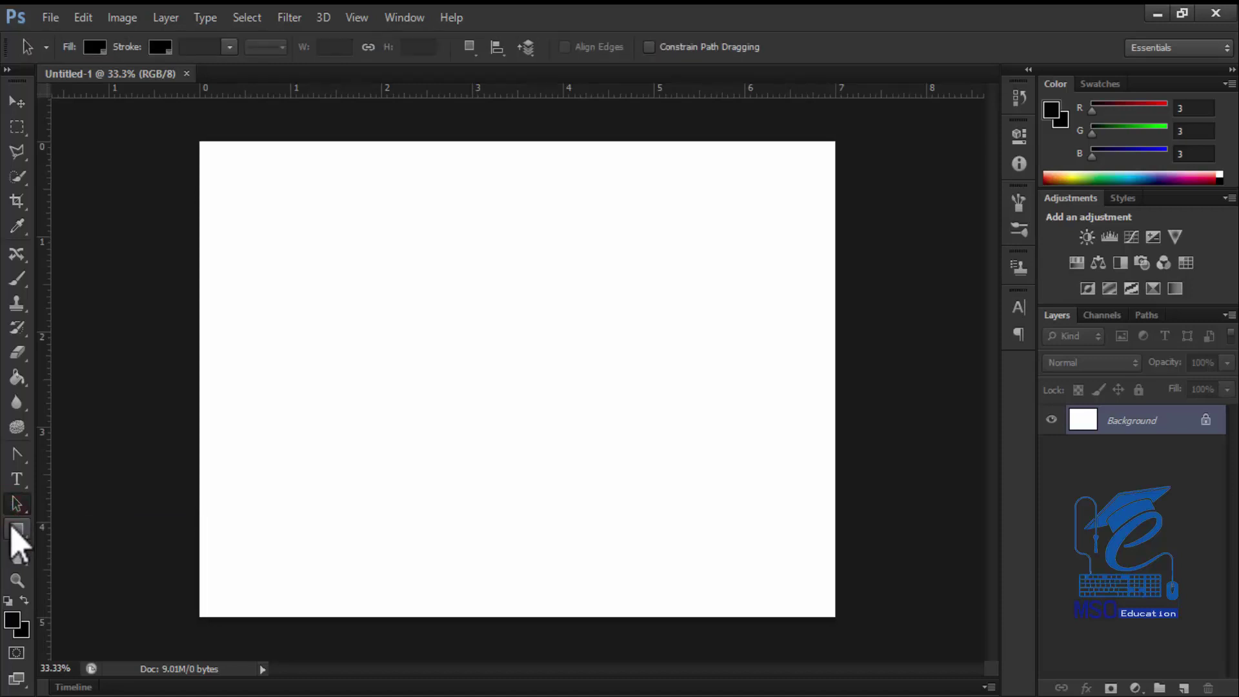
pyautogui.click(12, 529)
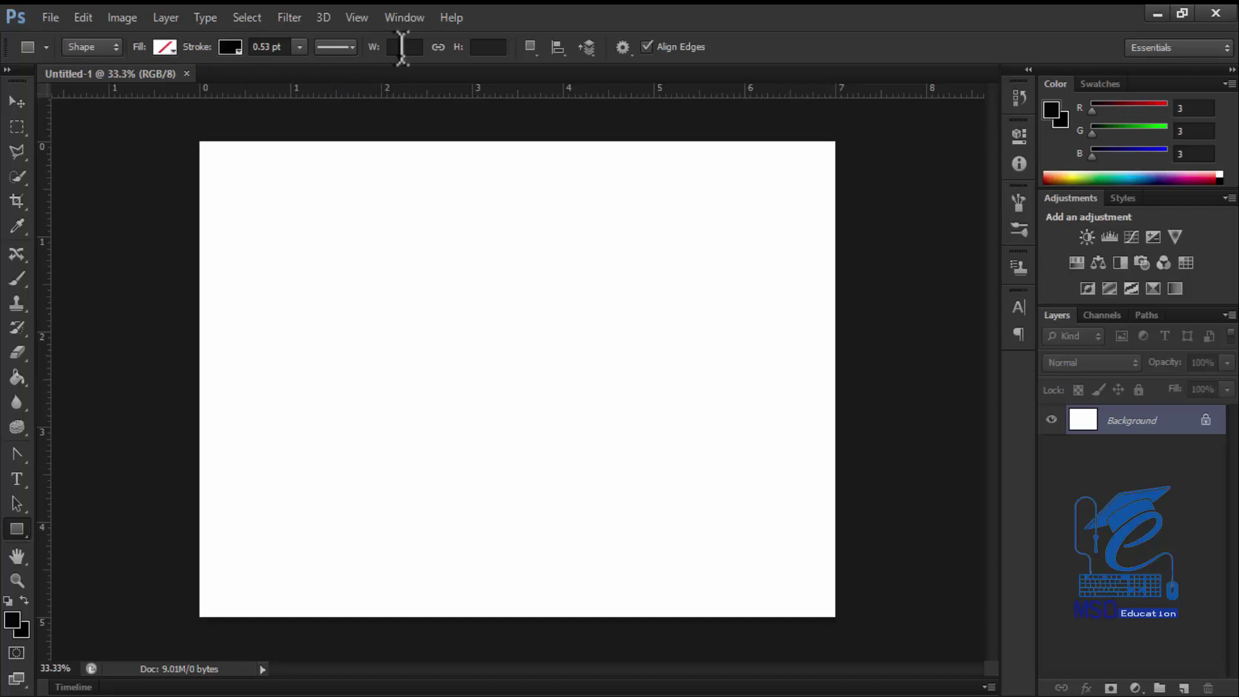
# Compare the Rectangle Tool's options in the Shape, Path and Pixels modes, finishing in Shape mode.
pyautogui.click(96, 50)
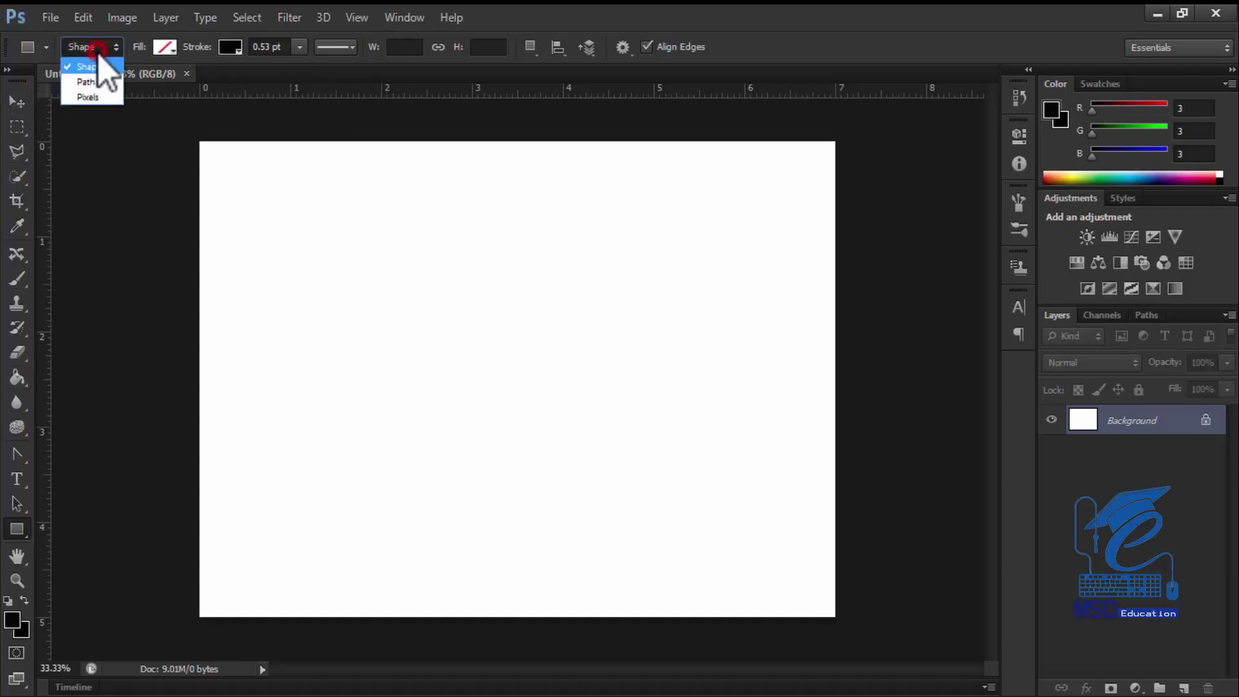
pyautogui.click(103, 66)
pyautogui.click(97, 48)
pyautogui.click(90, 73)
pyautogui.click(93, 49)
pyautogui.click(89, 96)
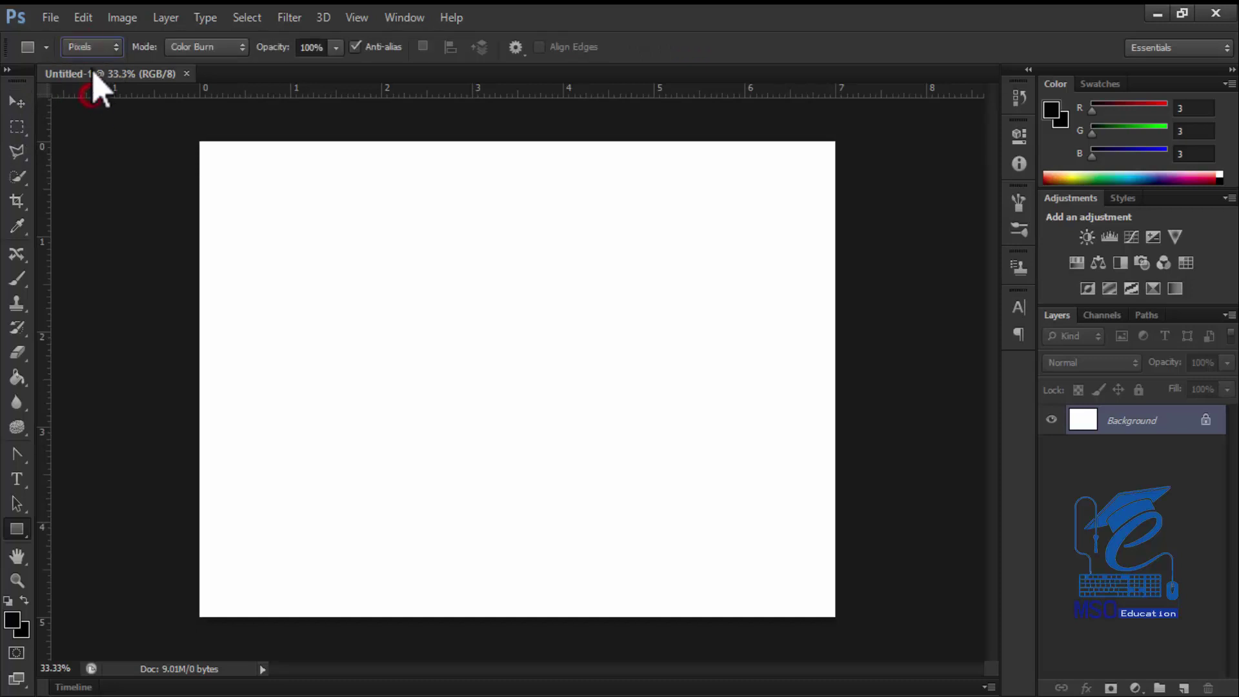
pyautogui.click(93, 50)
pyautogui.click(93, 65)
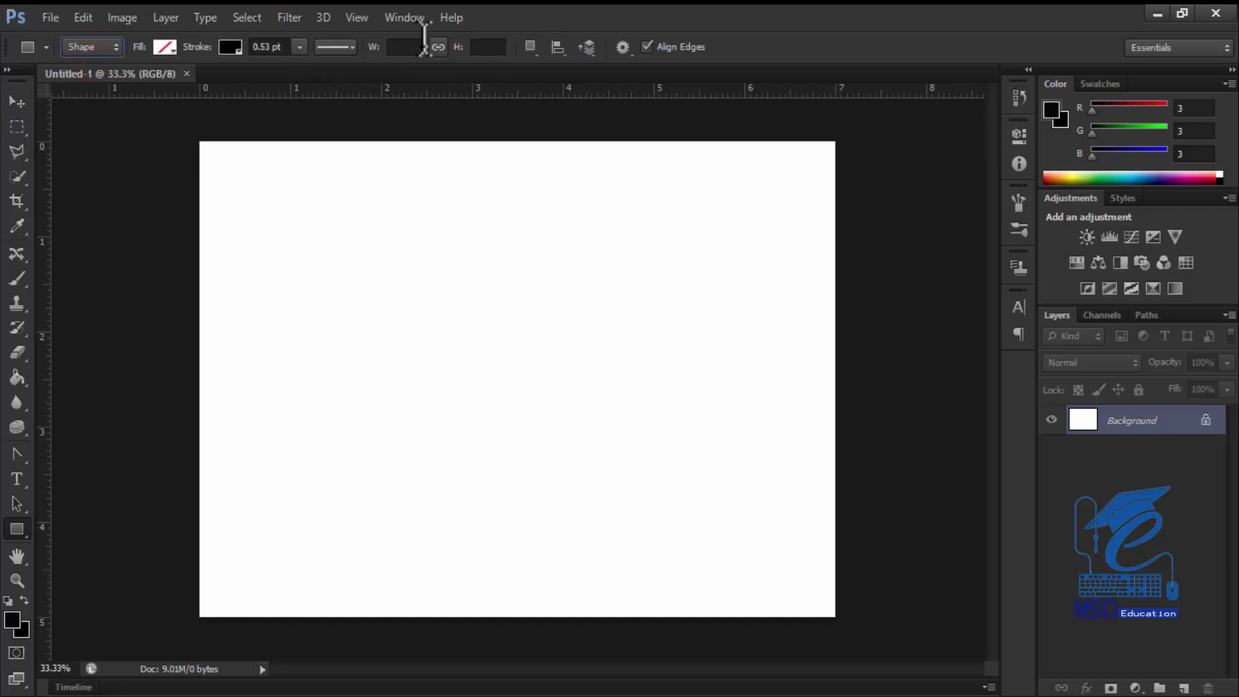
pyautogui.click(91, 51)
pyautogui.click(87, 81)
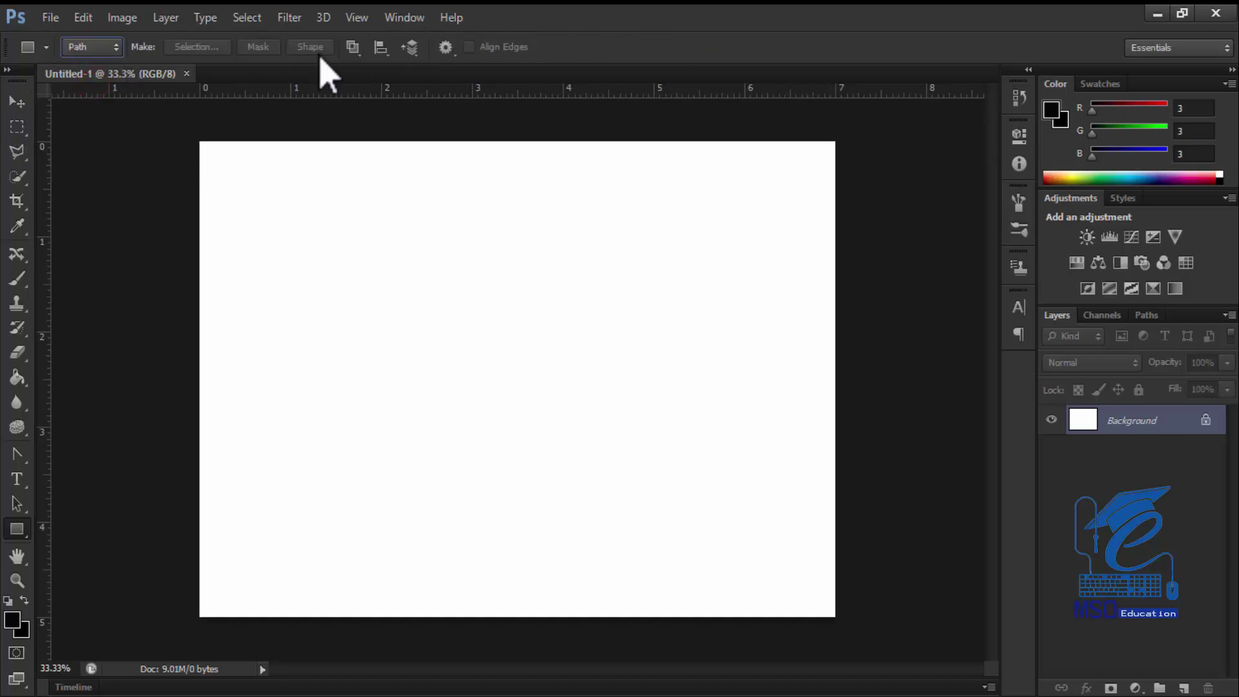
pyautogui.click(101, 49)
pyautogui.click(88, 97)
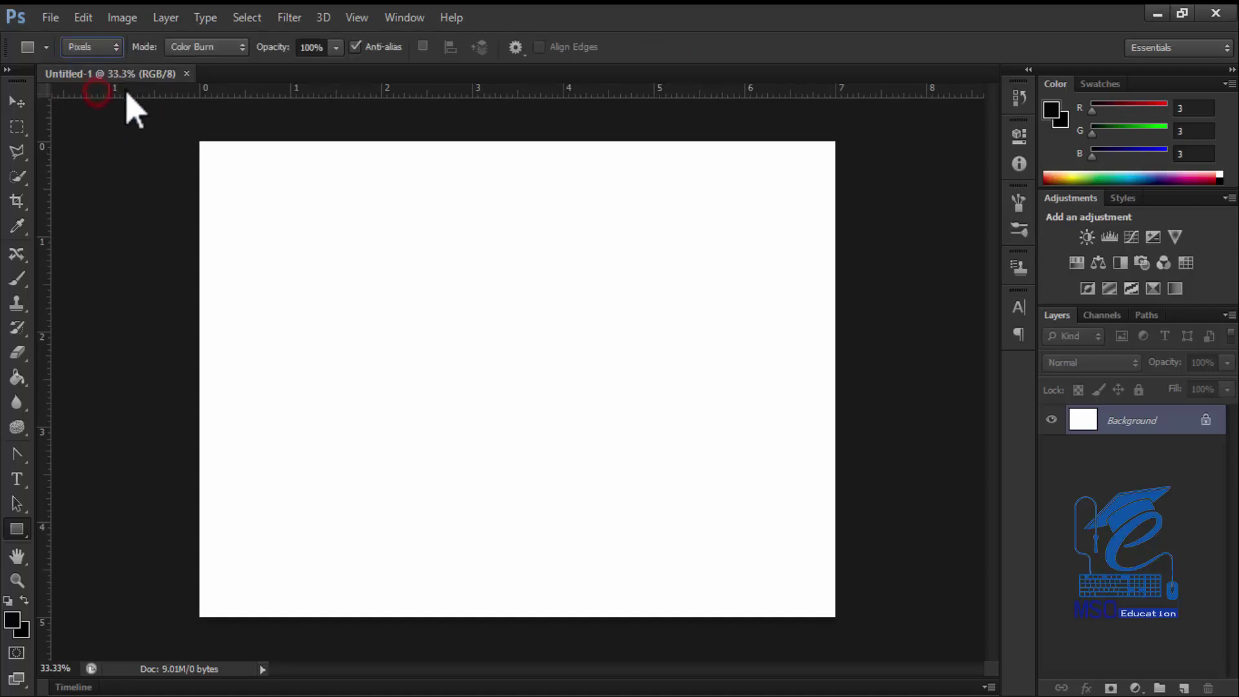
pyautogui.click(226, 49)
pyautogui.click(226, 49)
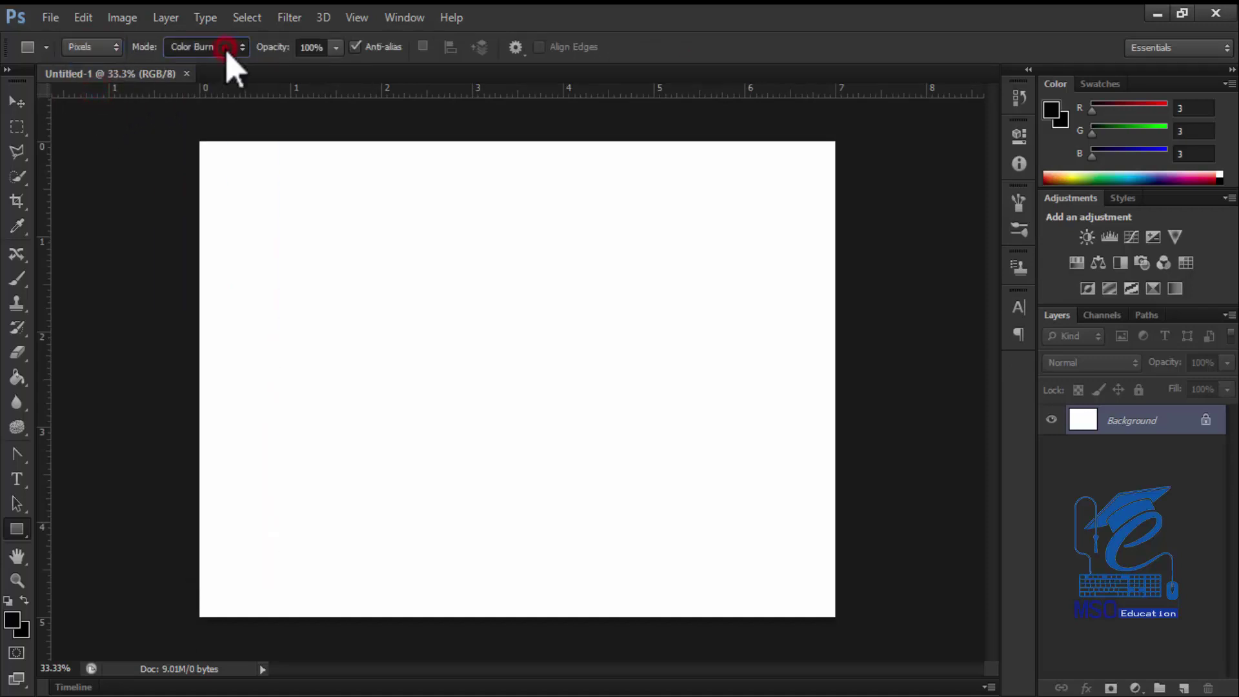
pyautogui.click(64, 50)
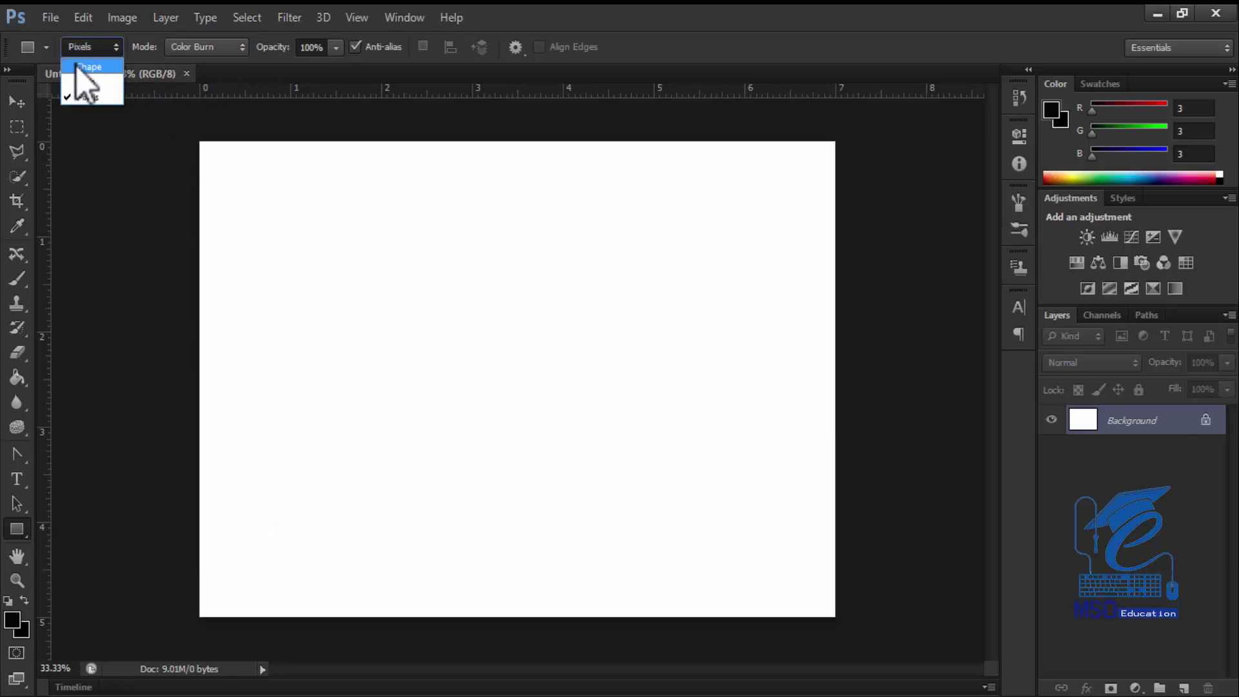
pyautogui.click(85, 67)
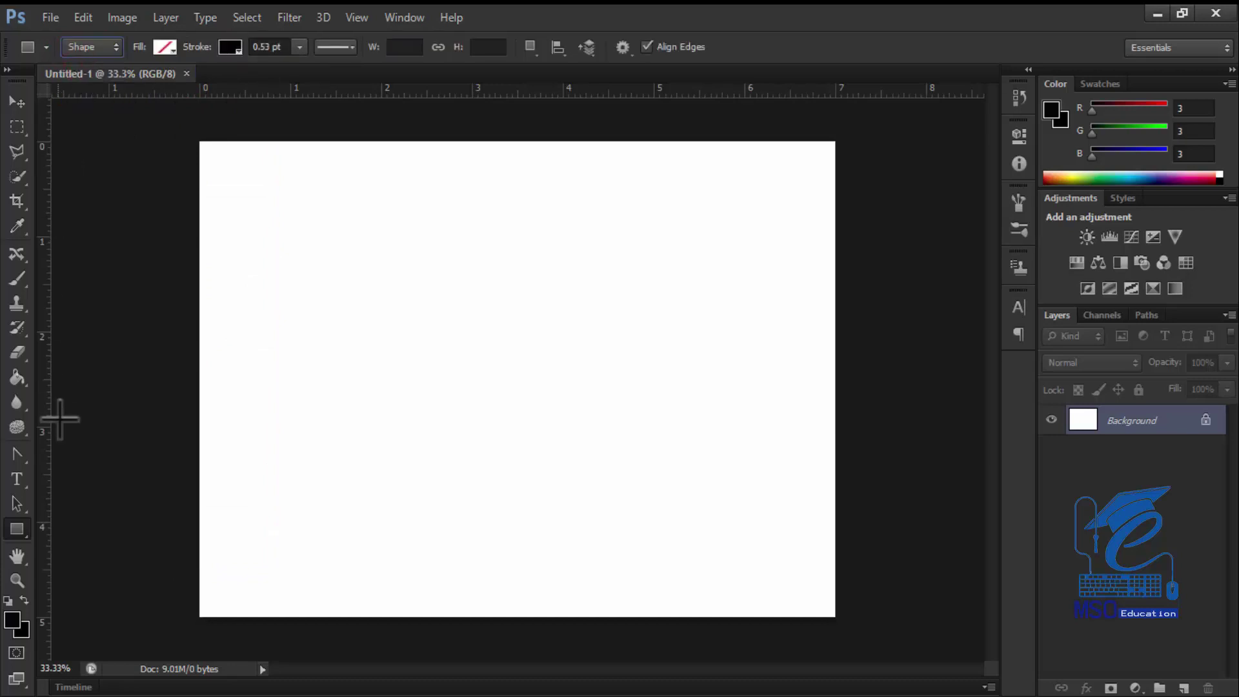
# Examine the available shape tools and the Rectangle Tool's fill, stroke width and stroke line-style options.
pyautogui.click(18, 533)
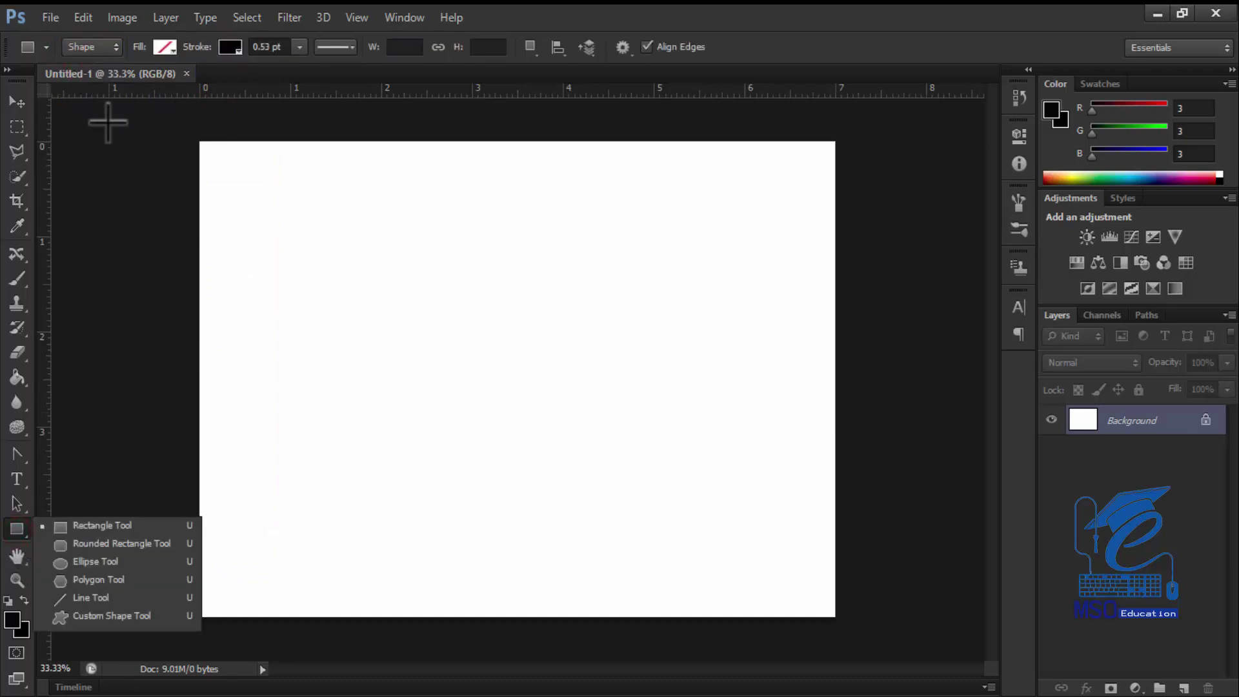
pyautogui.click(94, 47)
pyautogui.click(141, 50)
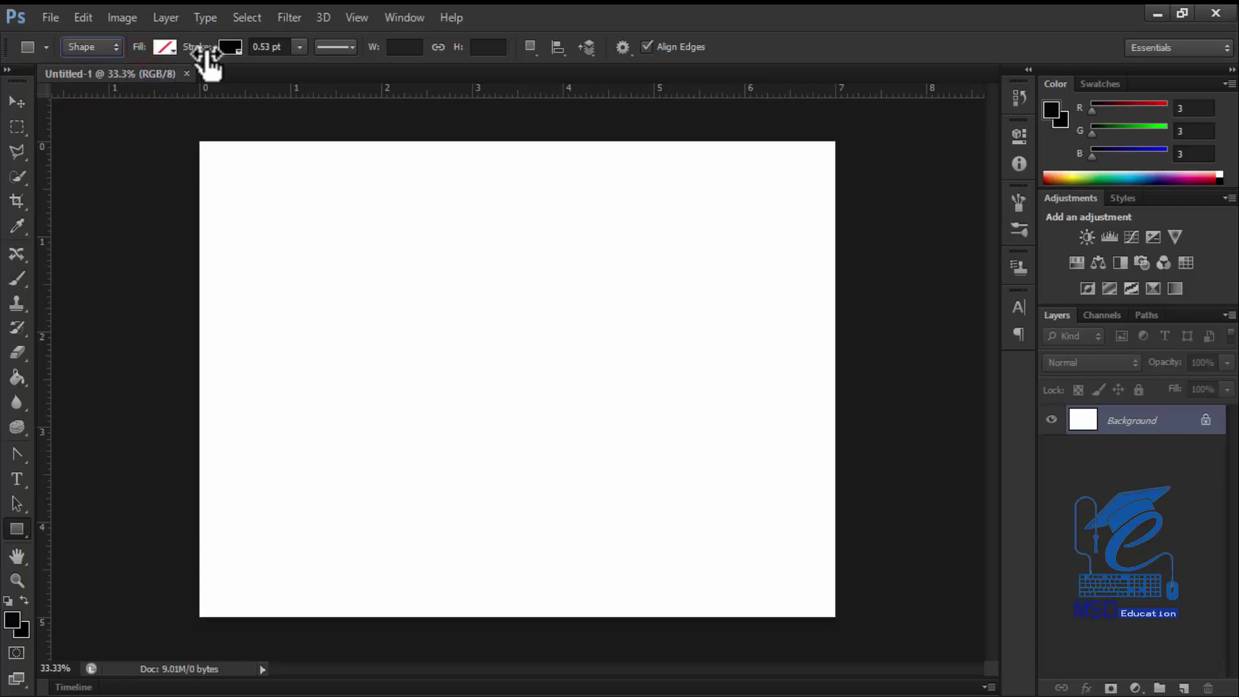
pyautogui.click(300, 51)
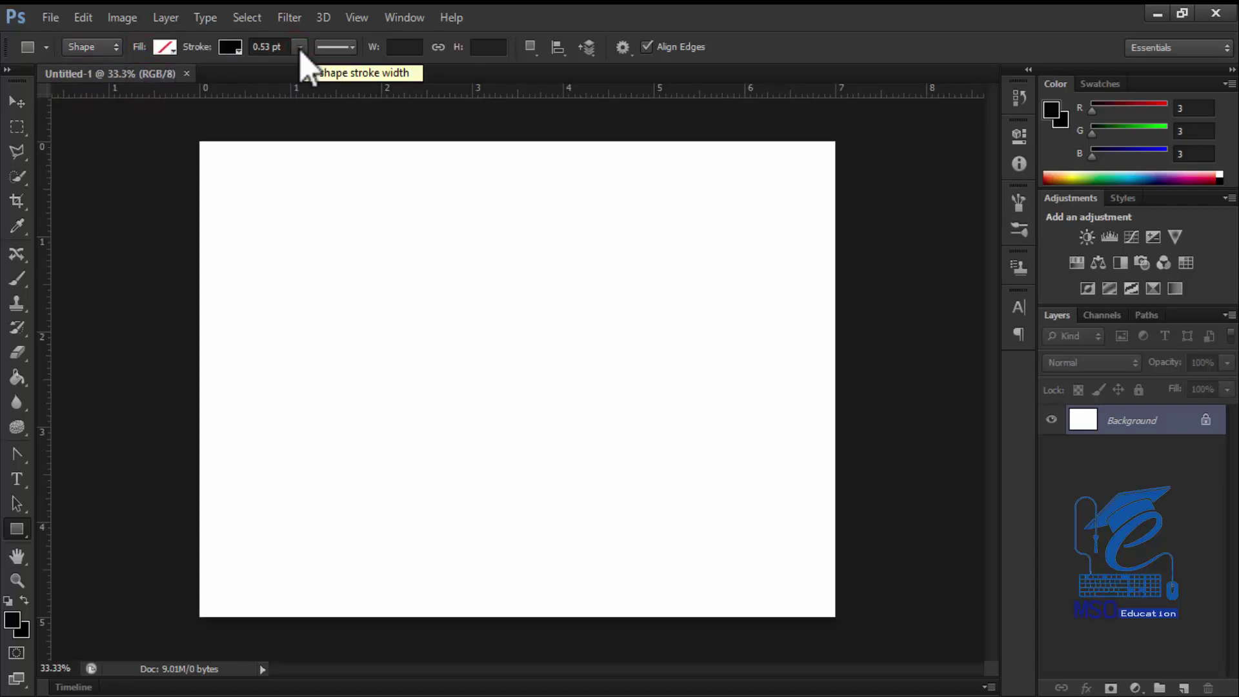
pyautogui.click(330, 47)
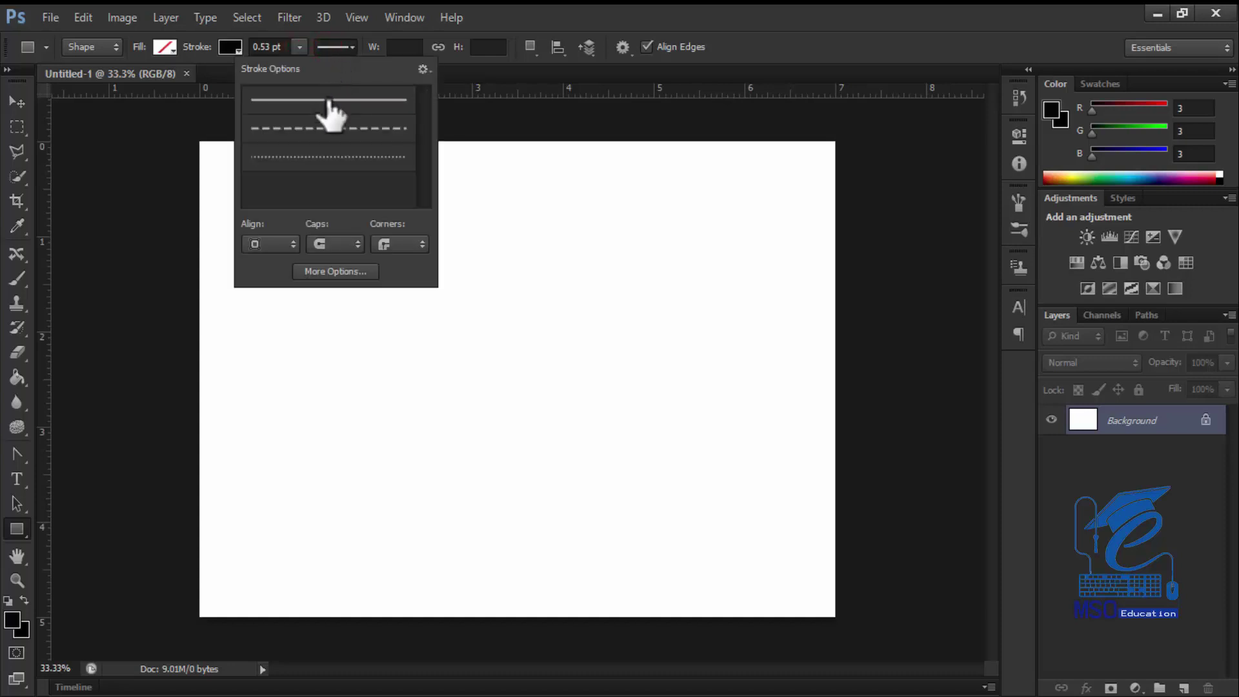
pyautogui.click(299, 47)
pyautogui.click(303, 58)
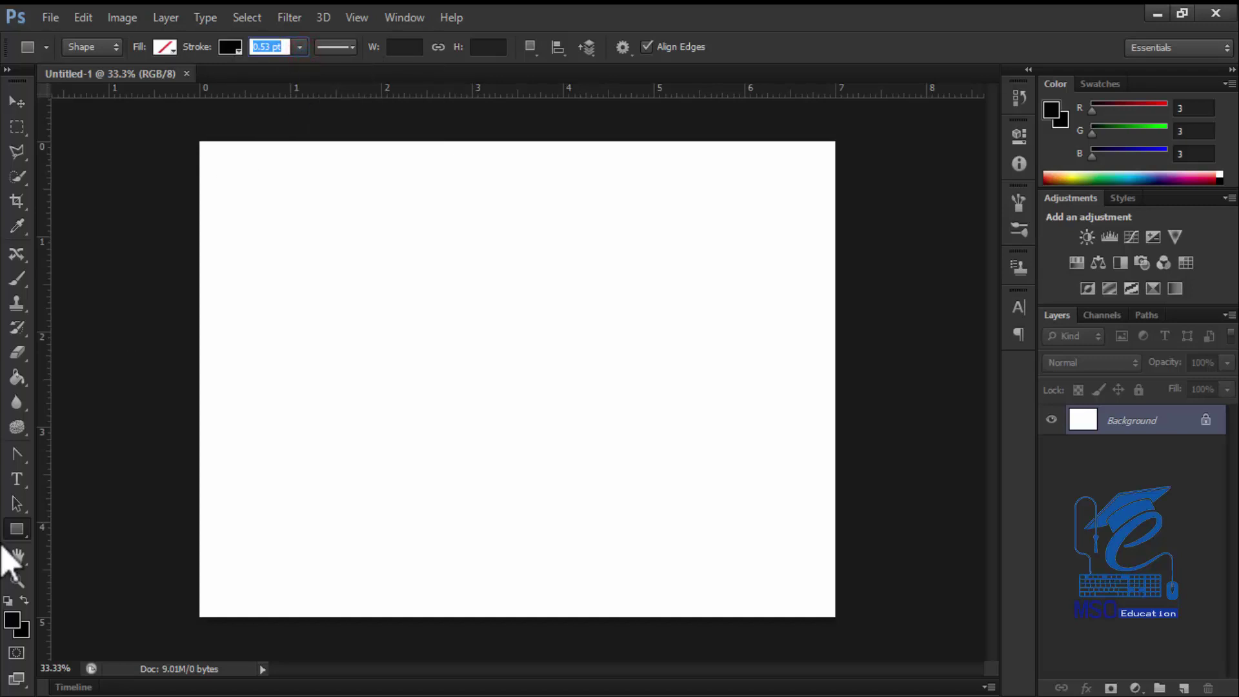
# Draw a rectangle of about 867 x 540 px left of the canvas centre and check its width and height.
pyautogui.click(17, 527)
pyautogui.moveTo(285, 267); pyautogui.dragTo(547, 437)
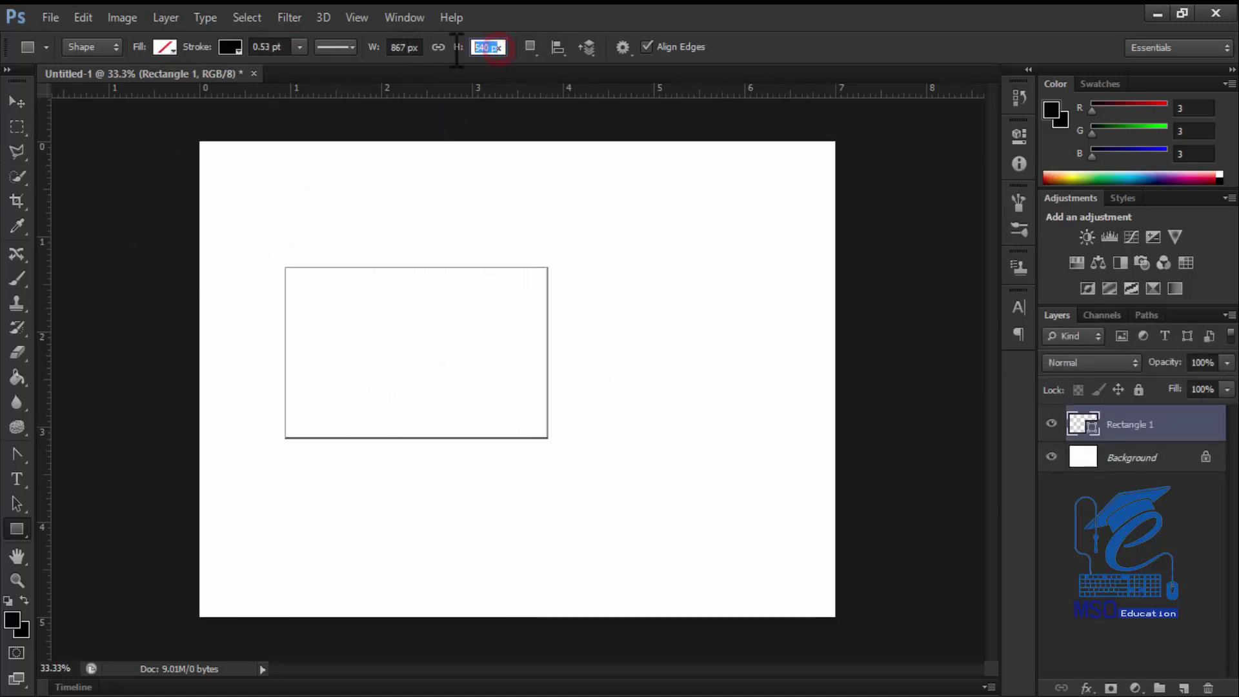
pyautogui.click(397, 46)
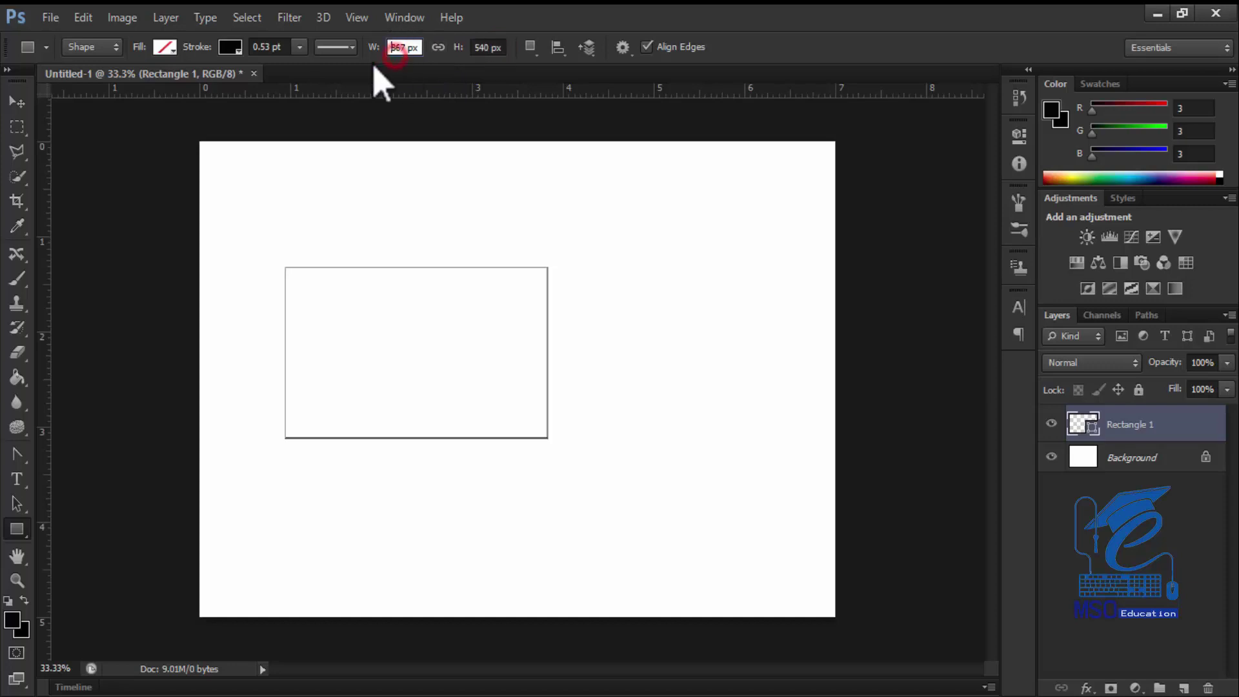
# Try several preset swatches as the rectangle's fill, including magenta, dark blue, green and orange.
pyautogui.click(167, 48)
pyautogui.click(143, 47)
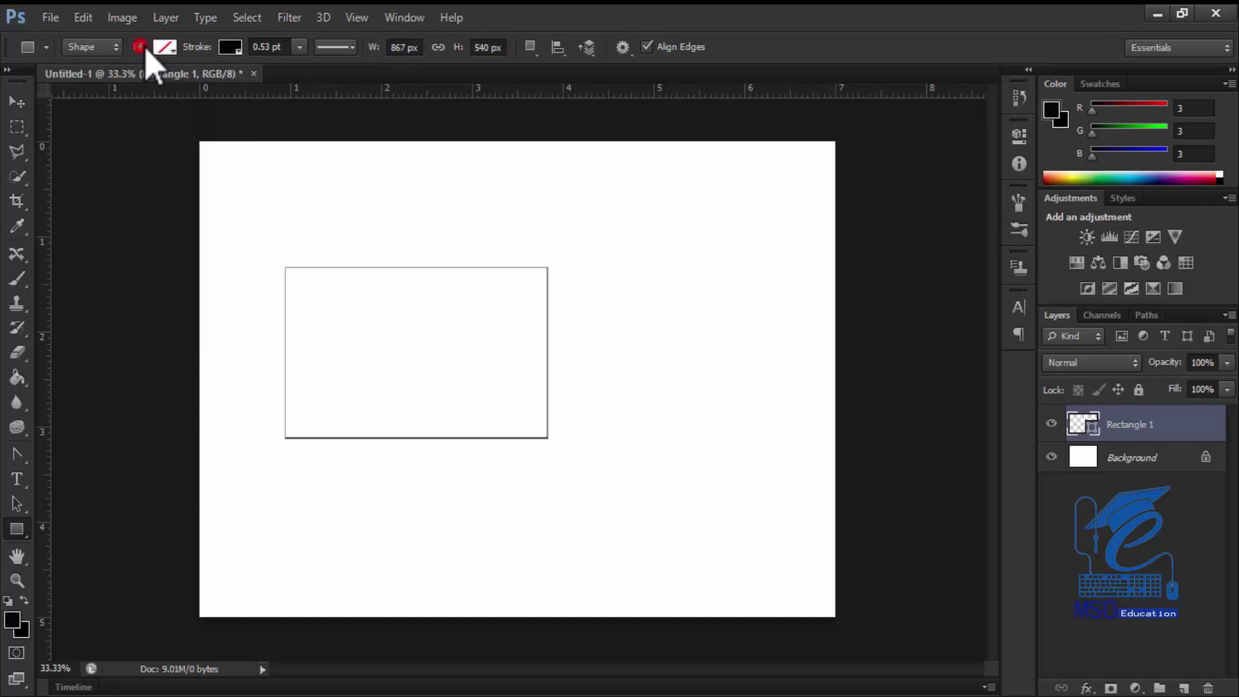
pyautogui.click(165, 47)
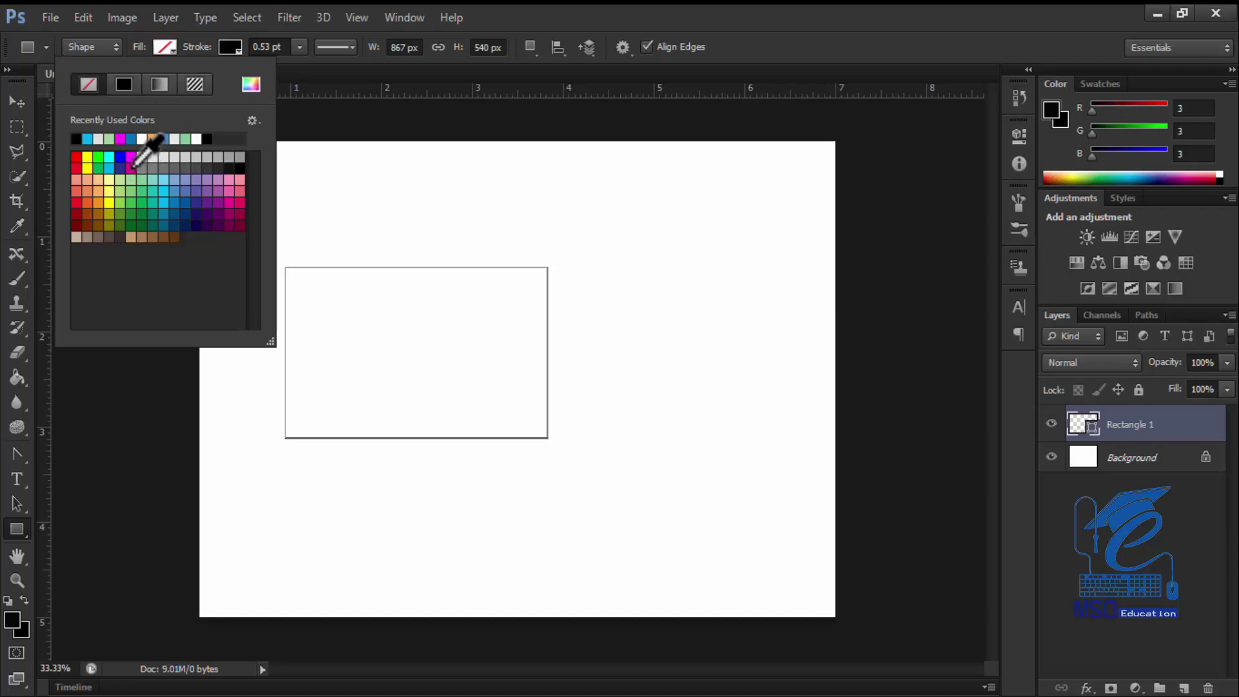
pyautogui.click(132, 167)
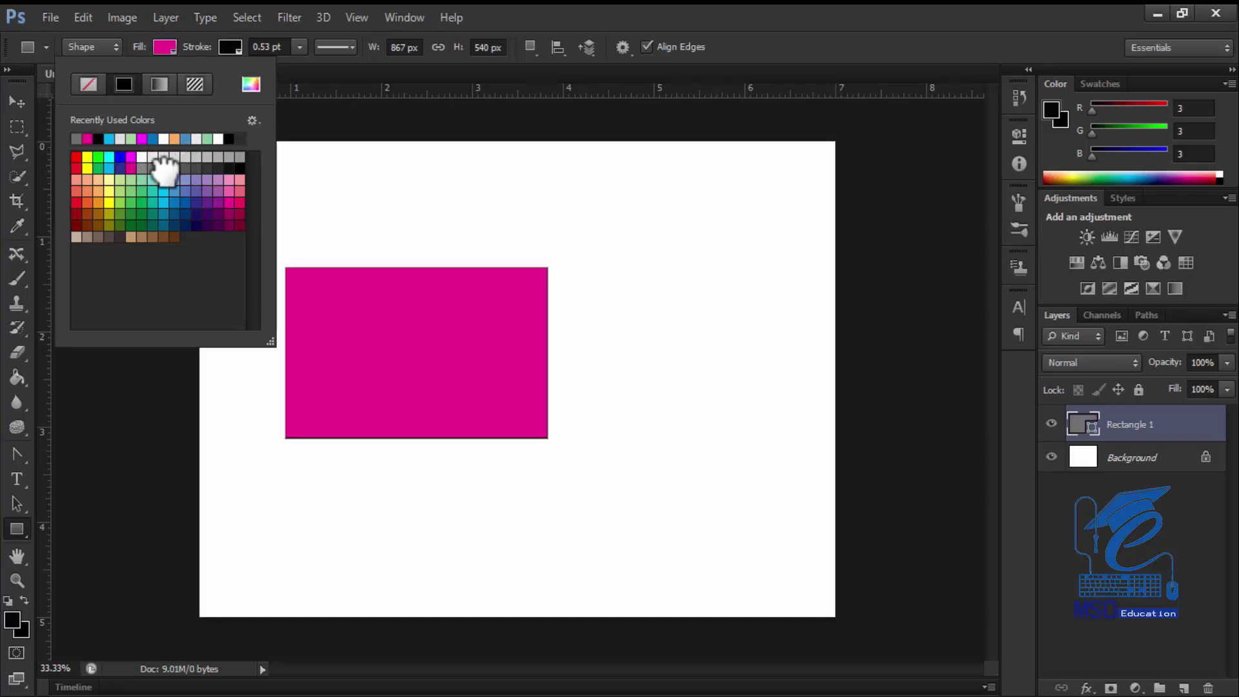
pyautogui.click(165, 168)
pyautogui.click(193, 206)
pyautogui.click(189, 225)
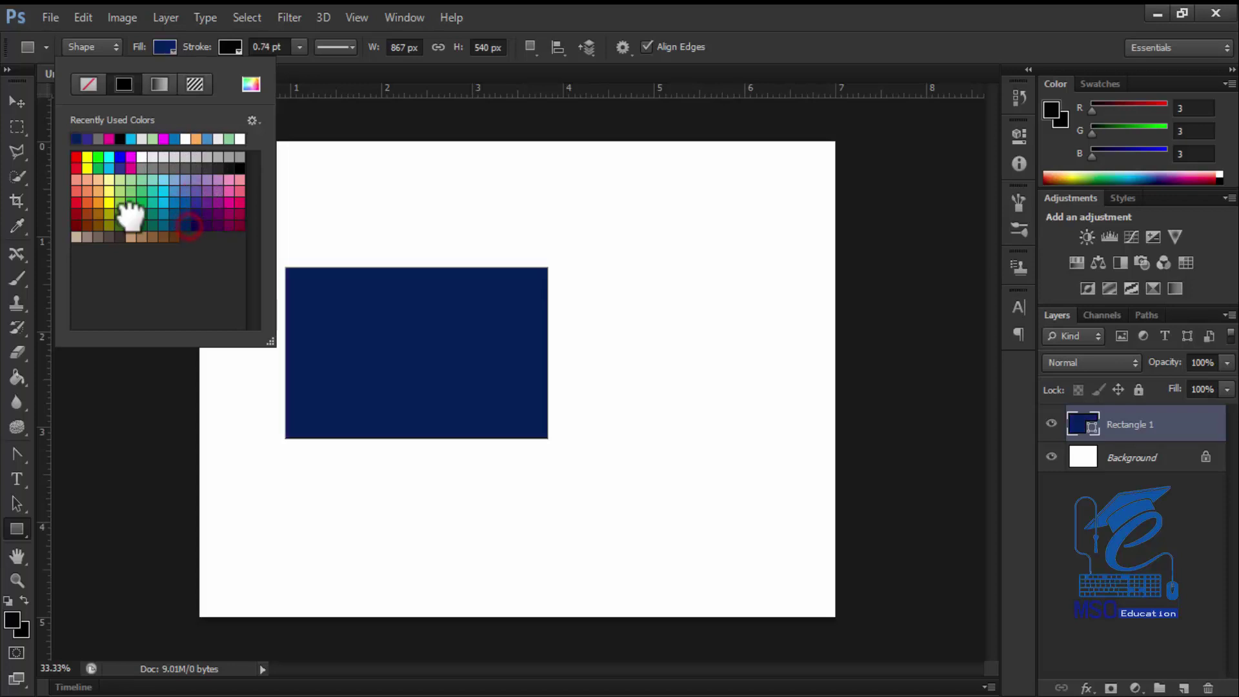
pyautogui.click(129, 202)
pyautogui.click(102, 201)
pyautogui.click(89, 192)
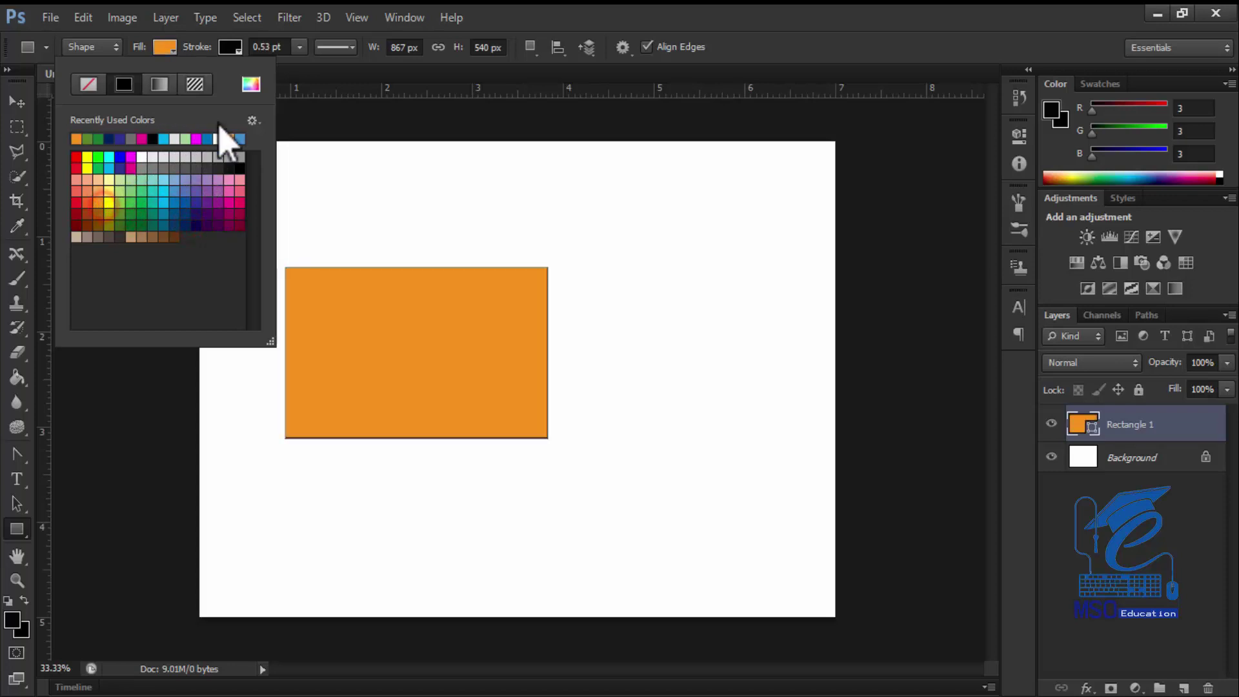
# Choose a custom medium green as the rectangle's fill with the Color Picker.
pyautogui.click(250, 87)
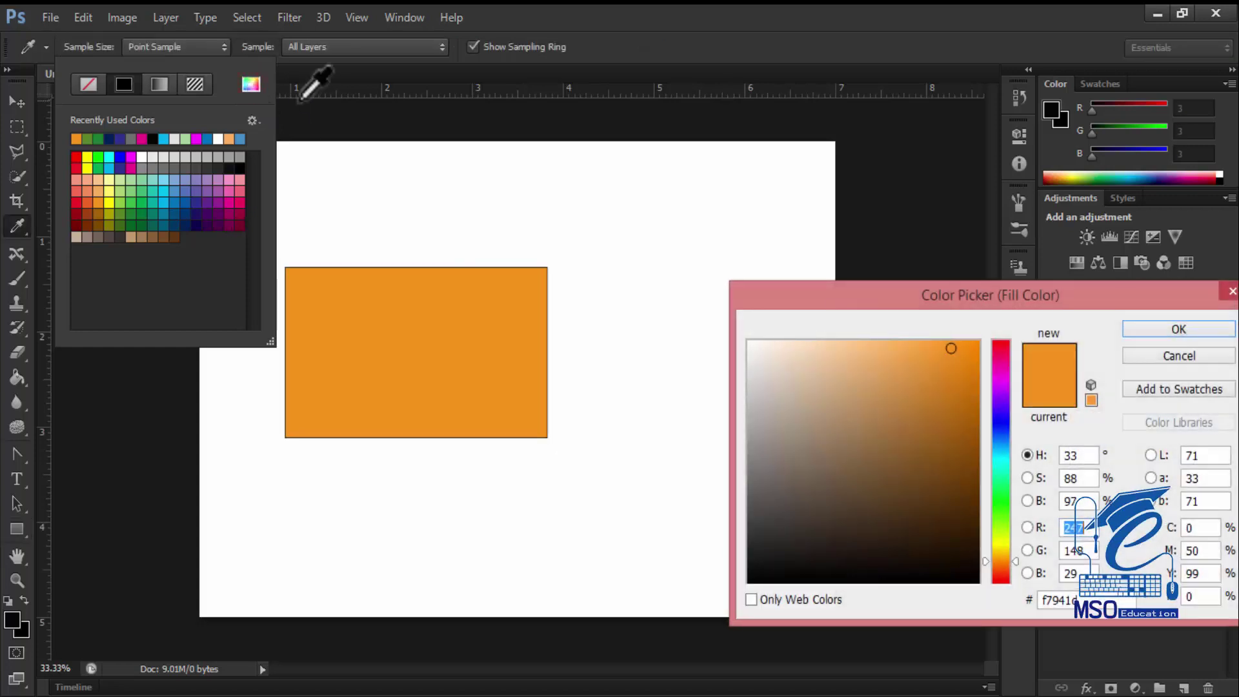
pyautogui.moveTo(998, 479); pyautogui.dragTo(996, 506)
pyautogui.moveTo(926, 484); pyautogui.dragTo(878, 441)
pyautogui.click(1146, 334)
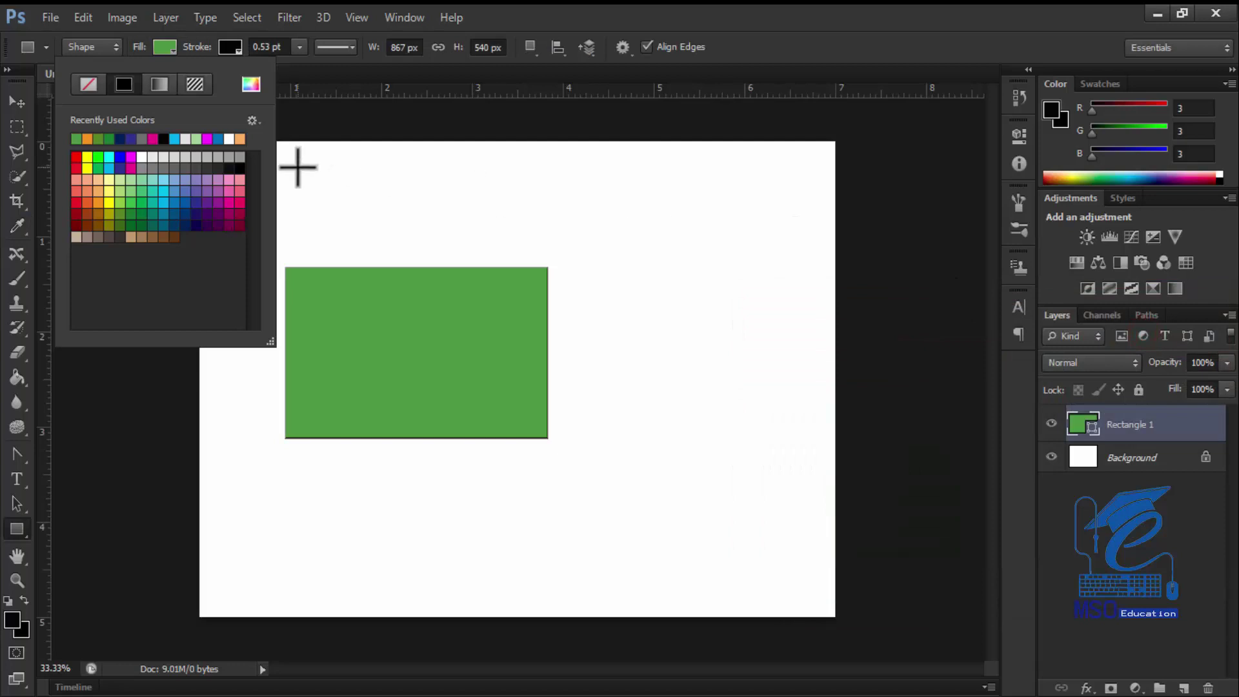
# Set the rectangle's stroke colour to the pale green preset swatch.
pyautogui.click(230, 50)
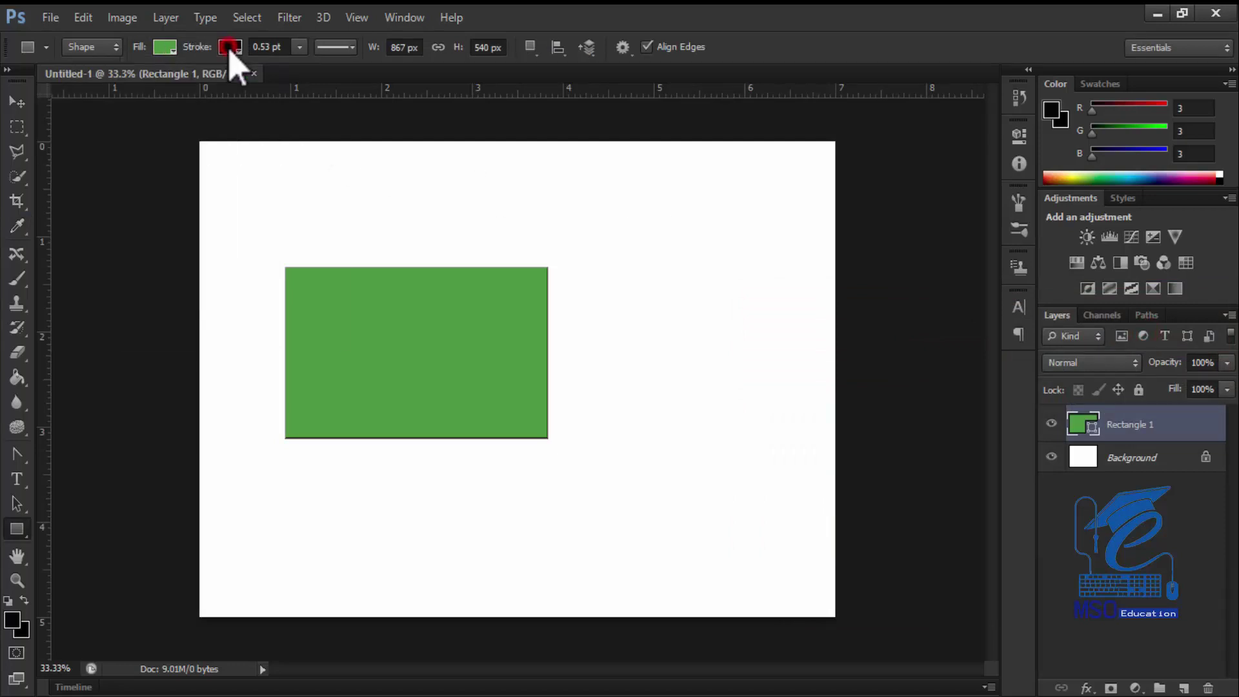
pyautogui.click(231, 51)
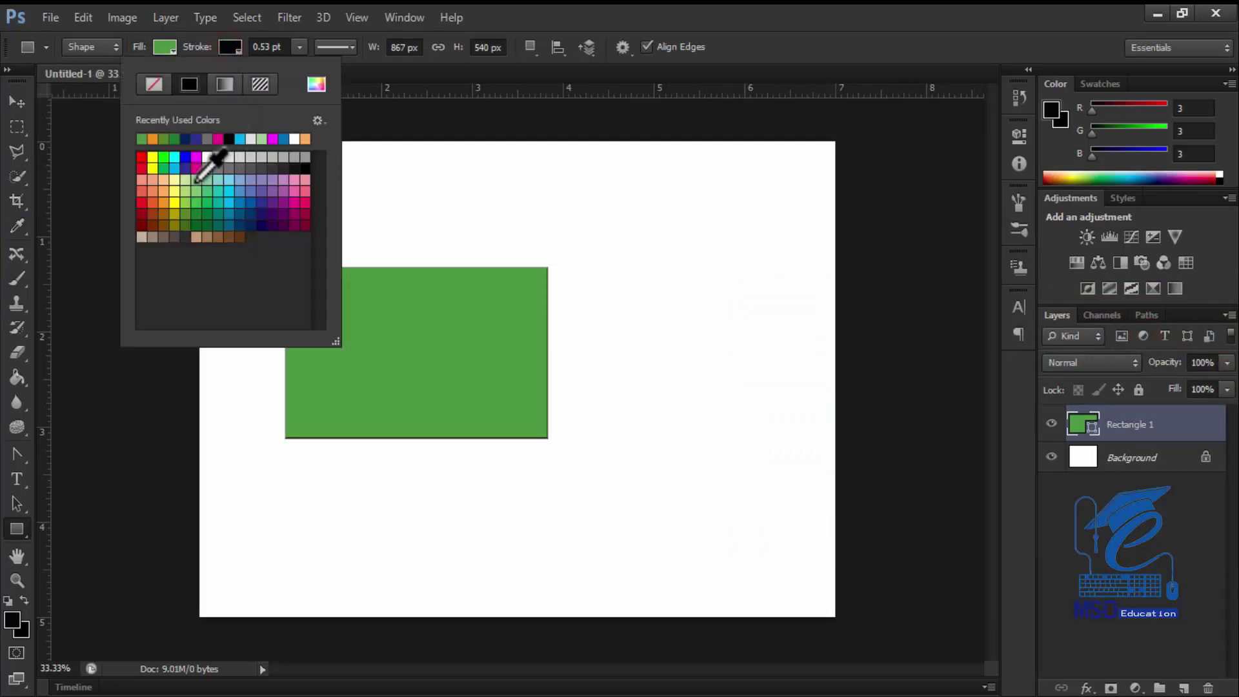
pyautogui.click(196, 180)
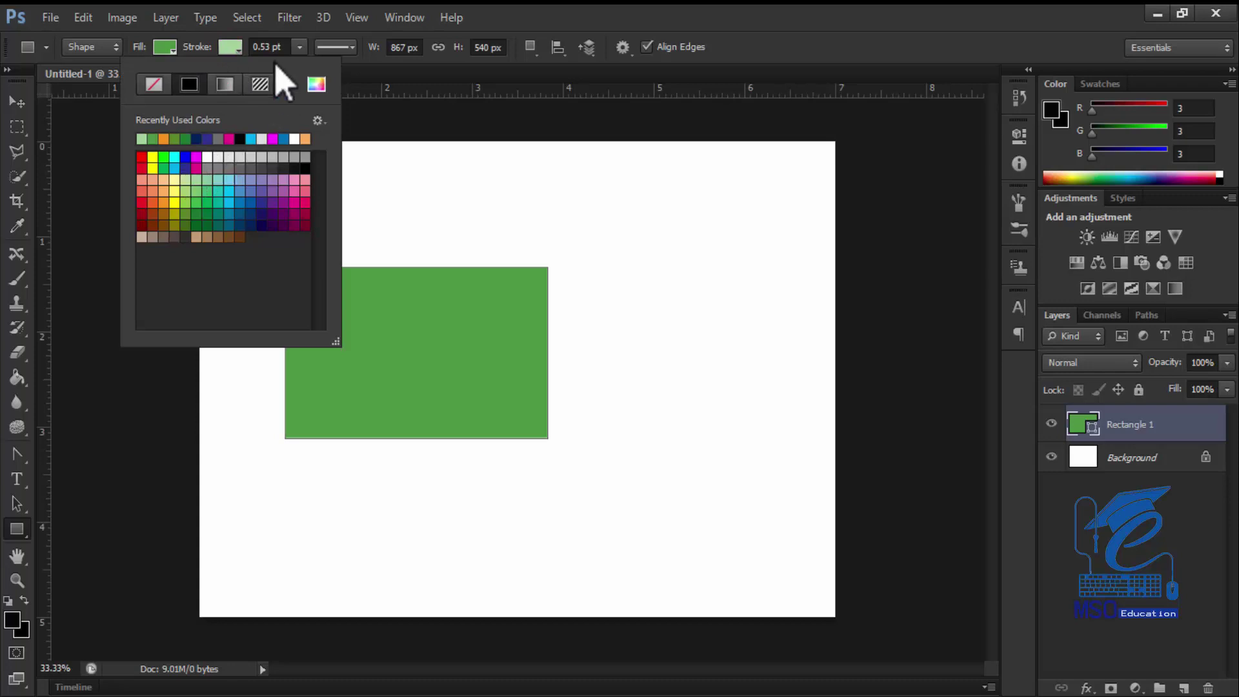
# Increase the rectangle's stroke width to 3.69 pt.
pyautogui.click(297, 47)
pyautogui.click(298, 47)
pyautogui.click(298, 47)
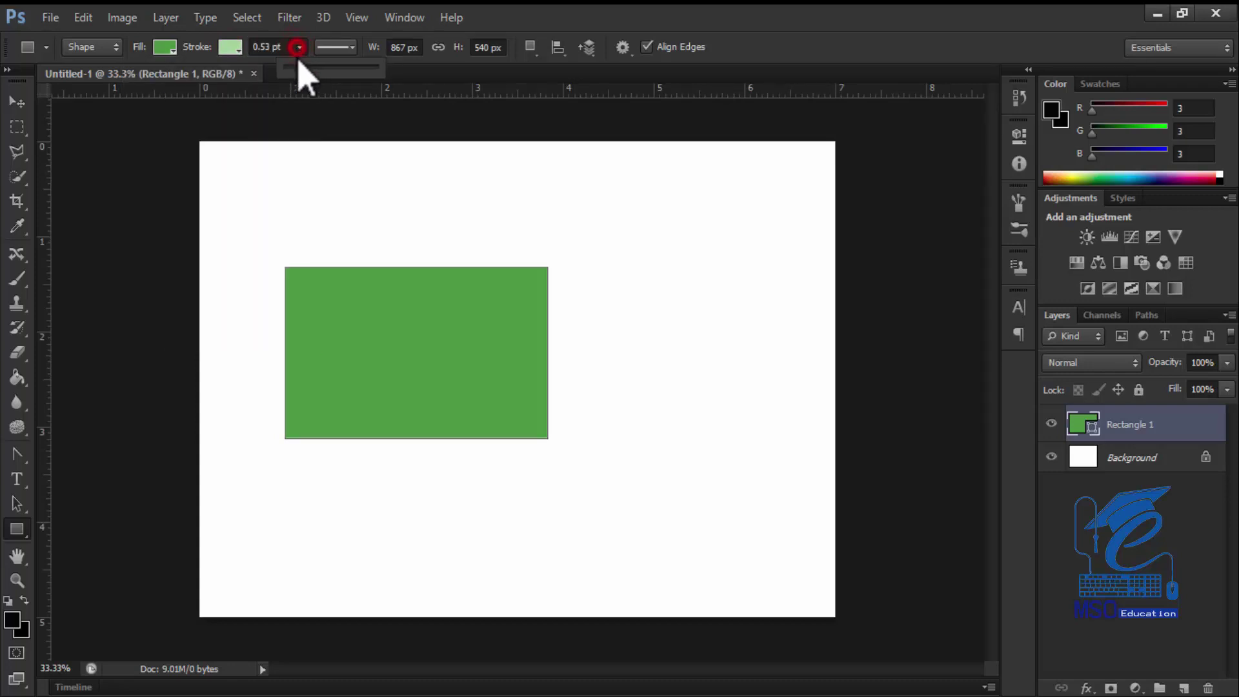
pyautogui.moveTo(295, 67)
pyautogui.mouseDown()
pyautogui.moveTo(323, 67)
pyautogui.moveTo(304, 67)
pyautogui.mouseUp()
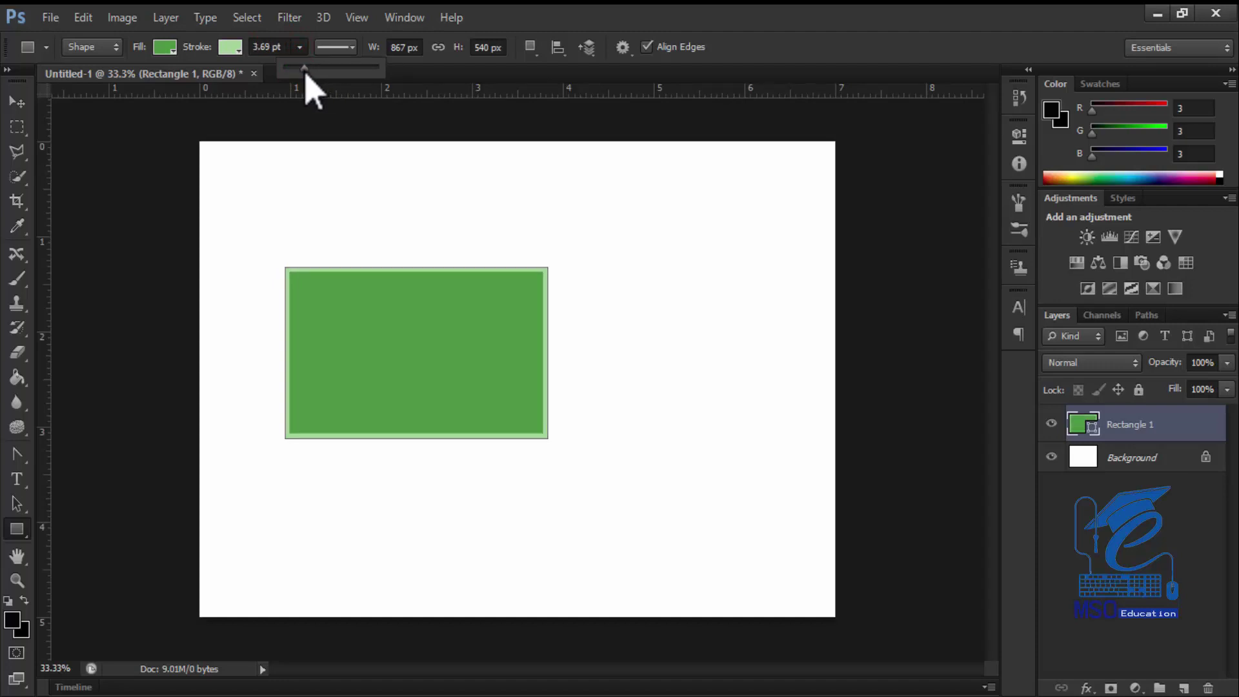
# Try several preset swatches as the rectangle's stroke colour, including green, yellow, orange, crimson and purple.
pyautogui.click(231, 47)
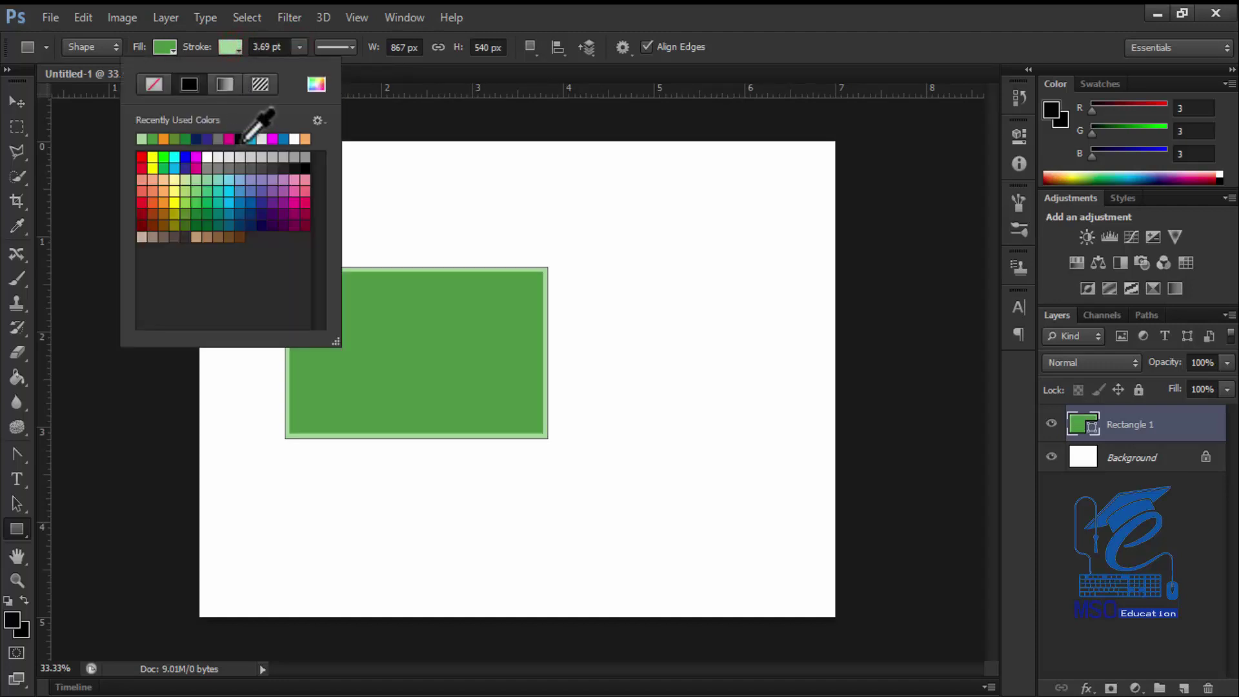
pyautogui.click(244, 140)
pyautogui.click(236, 179)
pyautogui.click(210, 203)
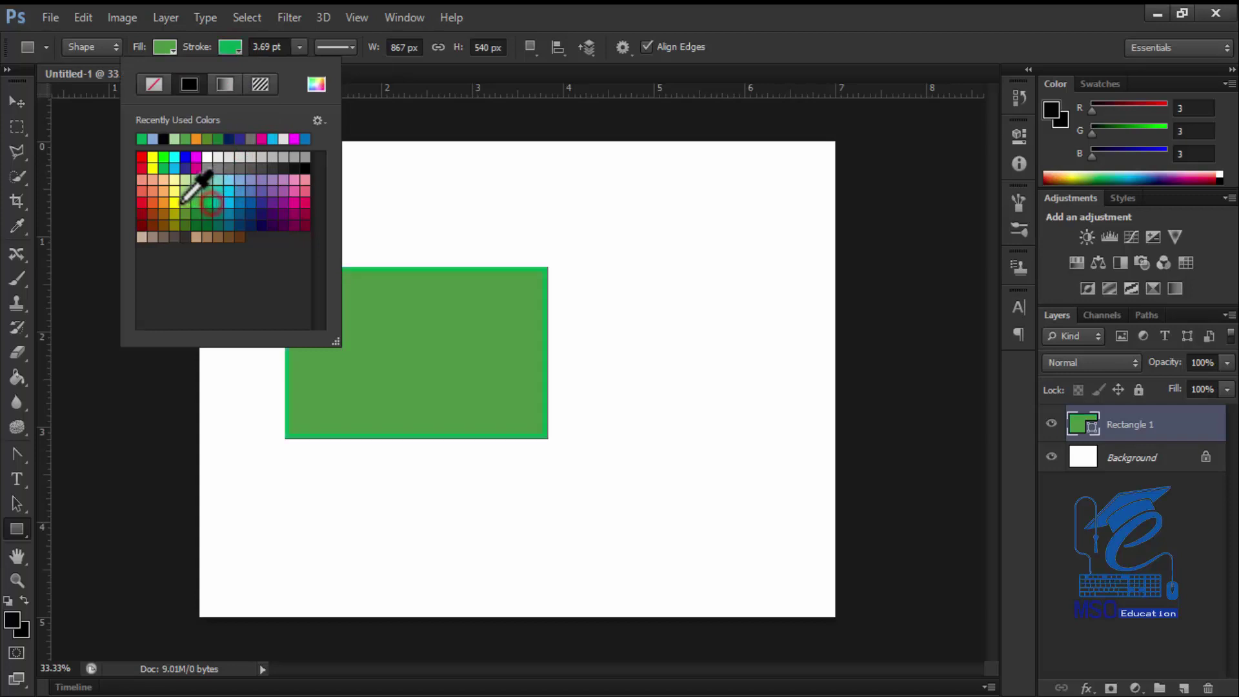
pyautogui.click(174, 202)
pyautogui.click(158, 191)
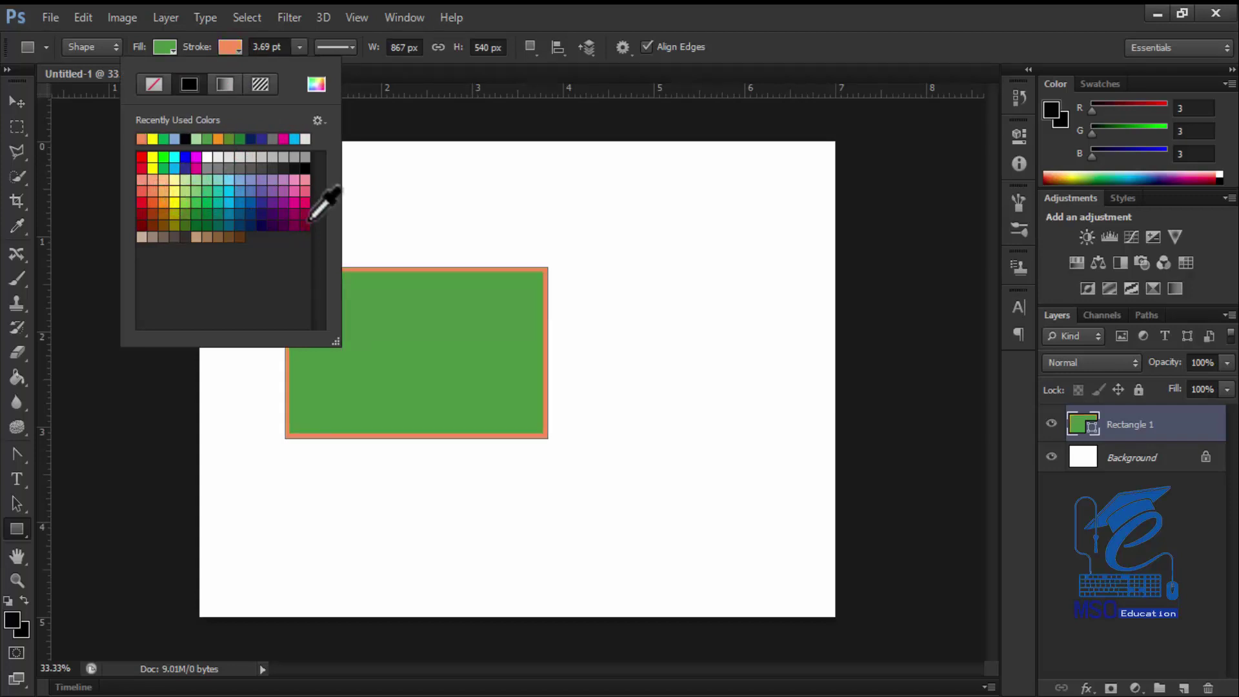
pyautogui.click(305, 179)
pyautogui.click(304, 203)
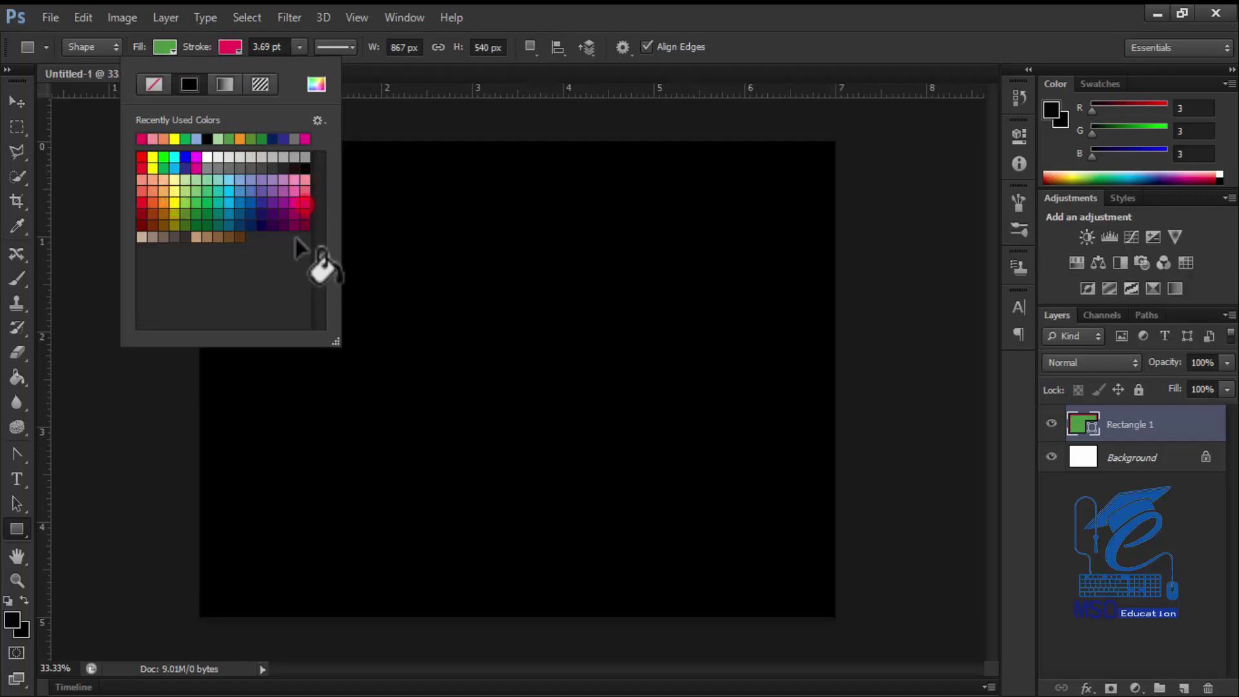
pyautogui.click(296, 238)
pyautogui.click(782, 273)
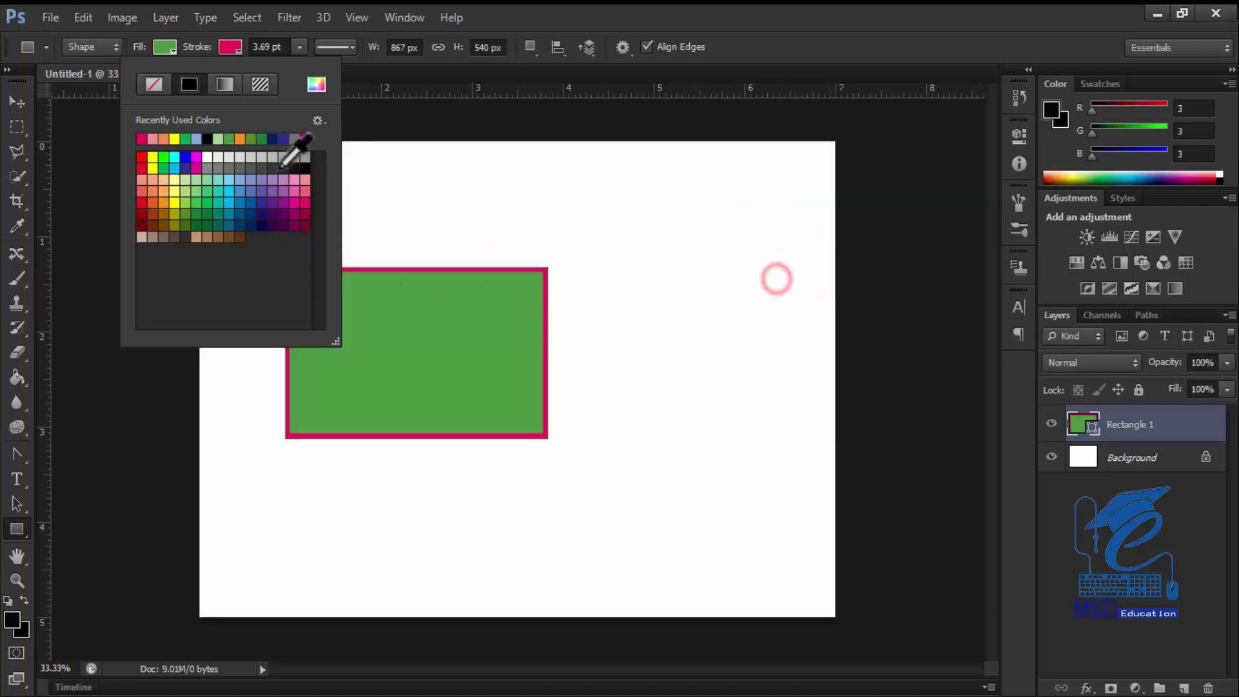
pyautogui.click(294, 169)
pyautogui.click(272, 189)
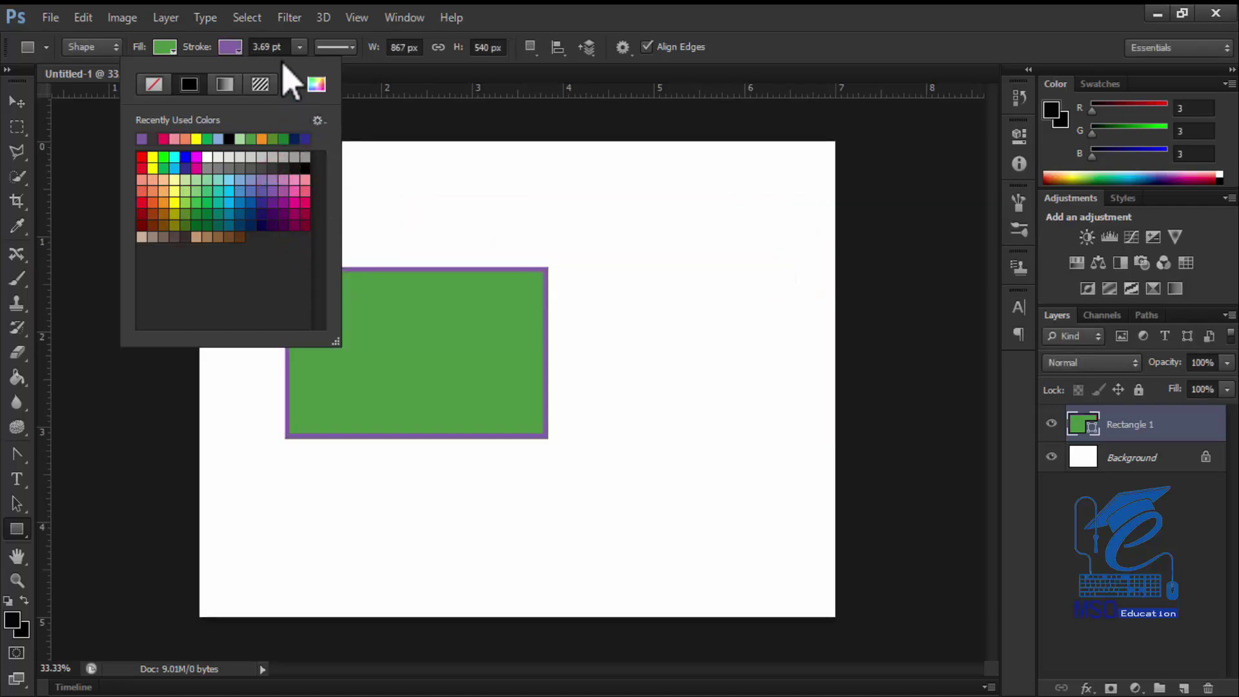
# Try the dashed line style on the rectangle's stroke and restore the solid line.
pyautogui.click(335, 48)
pyautogui.click(334, 47)
pyautogui.click(316, 127)
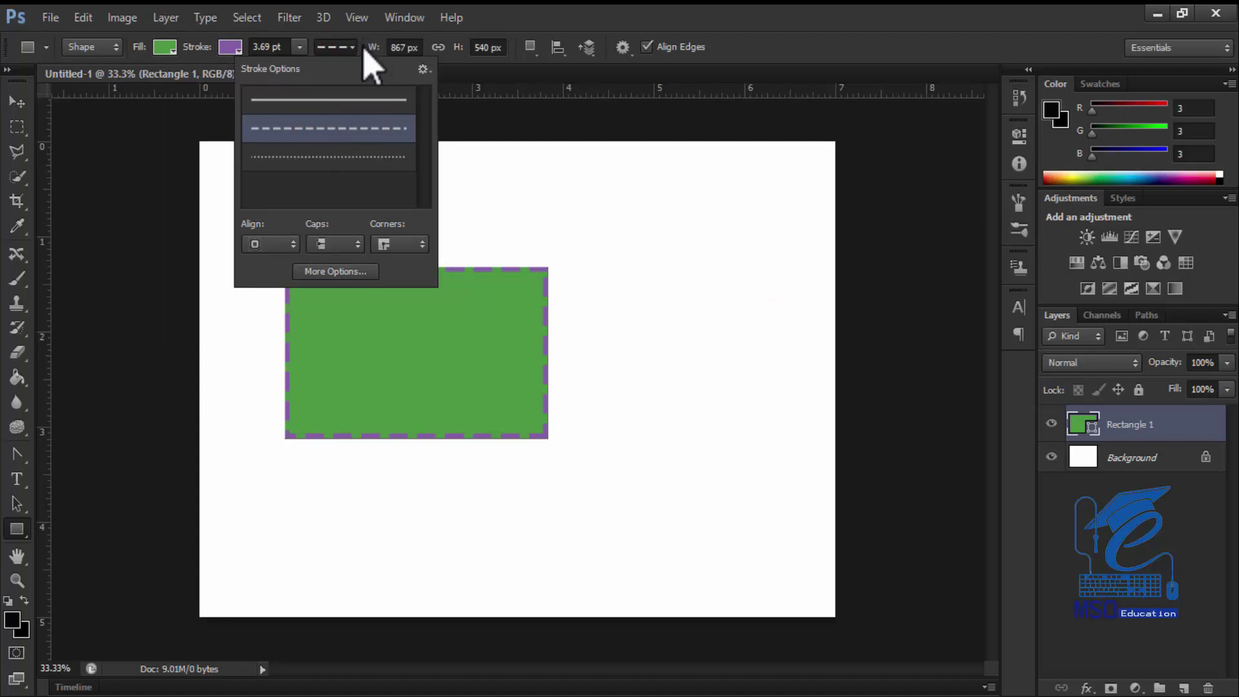
pyautogui.click(342, 97)
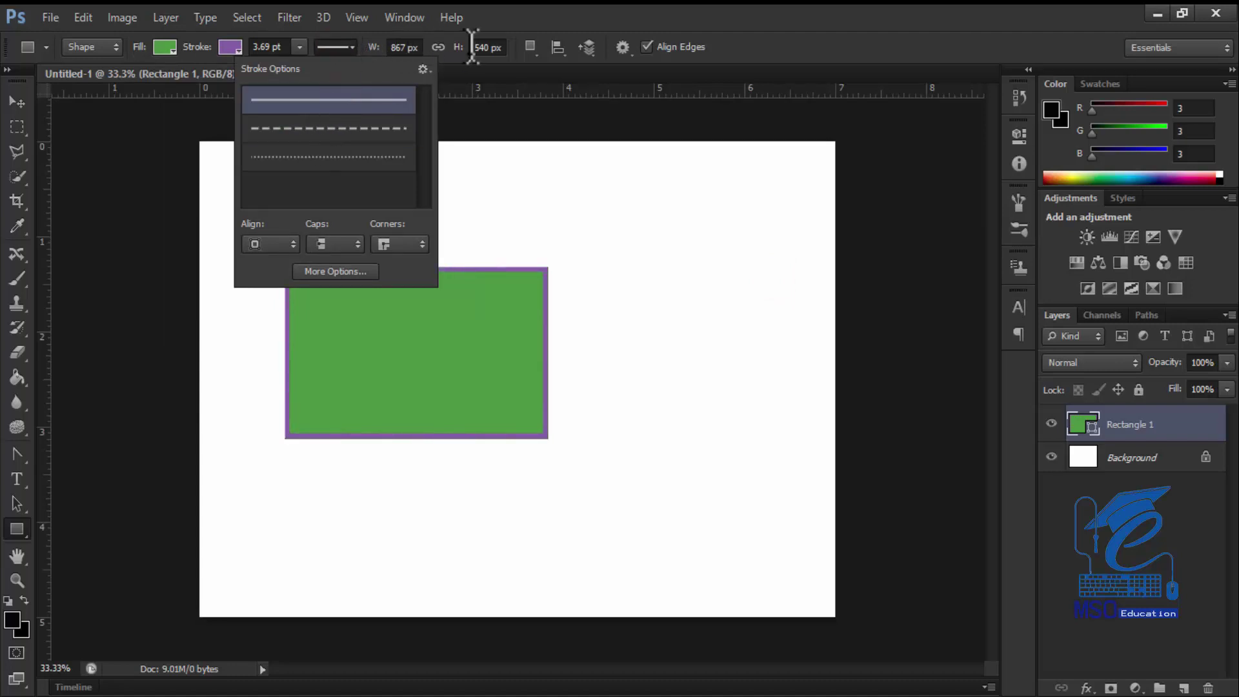
# Draw a second rectangle about 546 × 387 px beside the first on its own layer, and delete that layer.
pyautogui.click(526, 45)
pyautogui.click(529, 46)
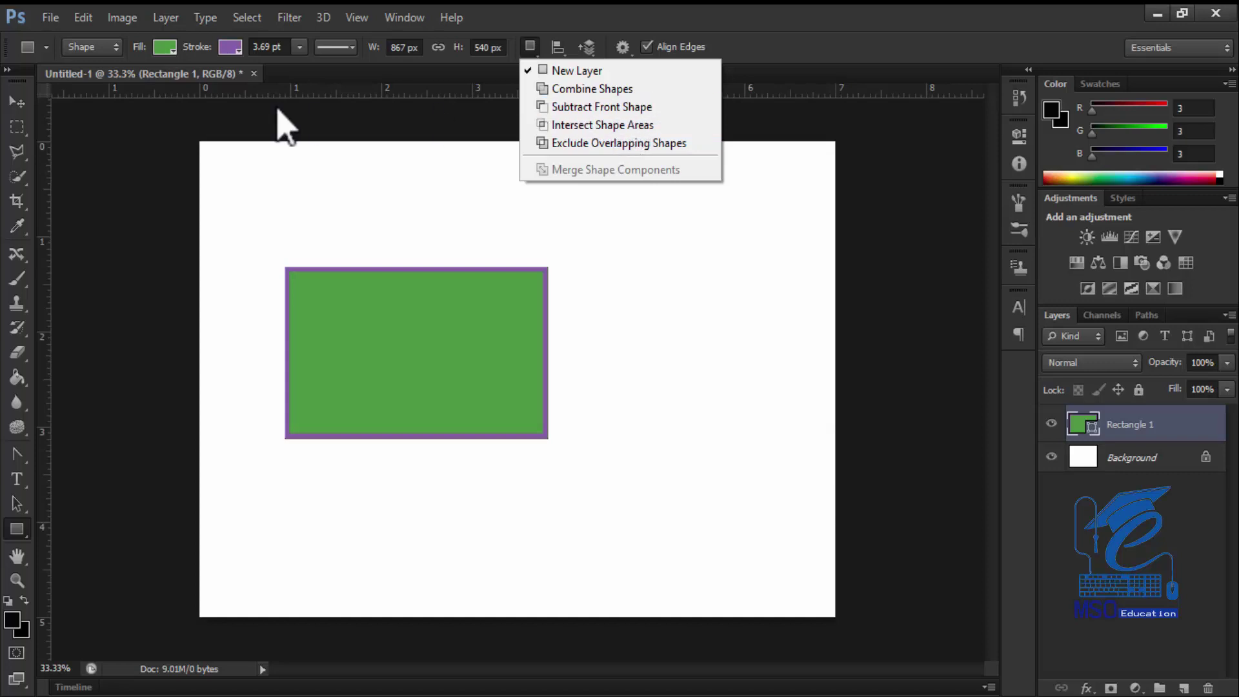
pyautogui.click(17, 102)
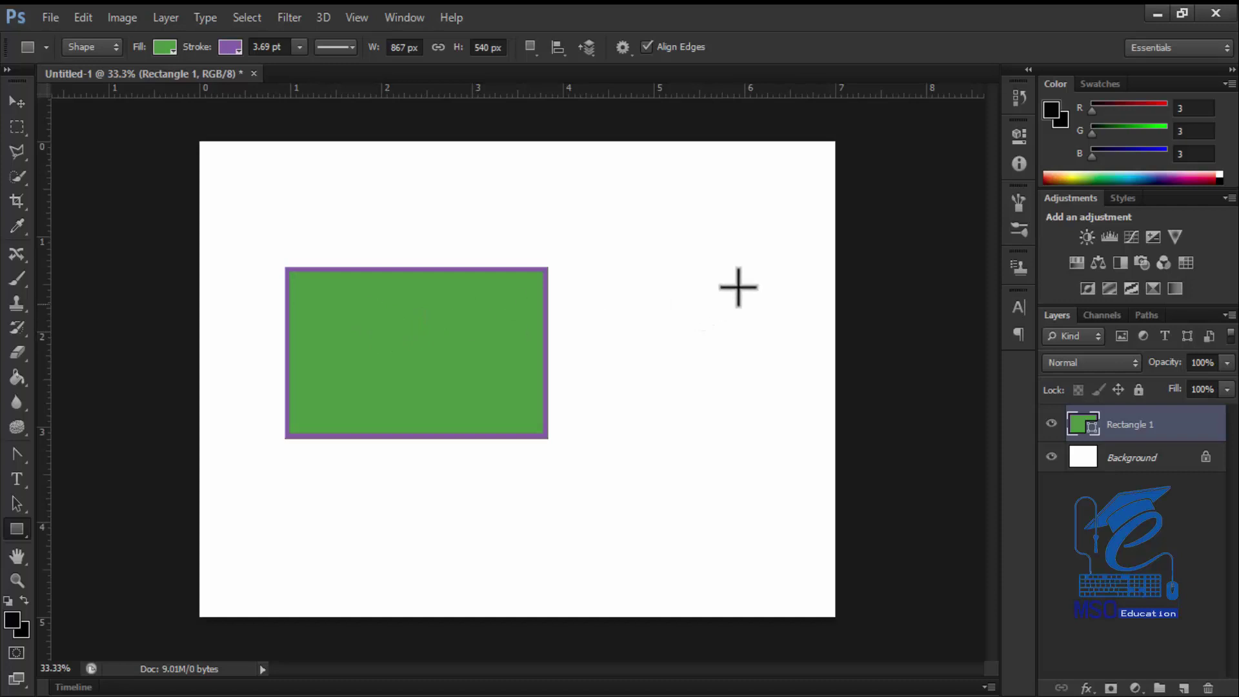
pyautogui.moveTo(779, 249); pyautogui.dragTo(614, 371)
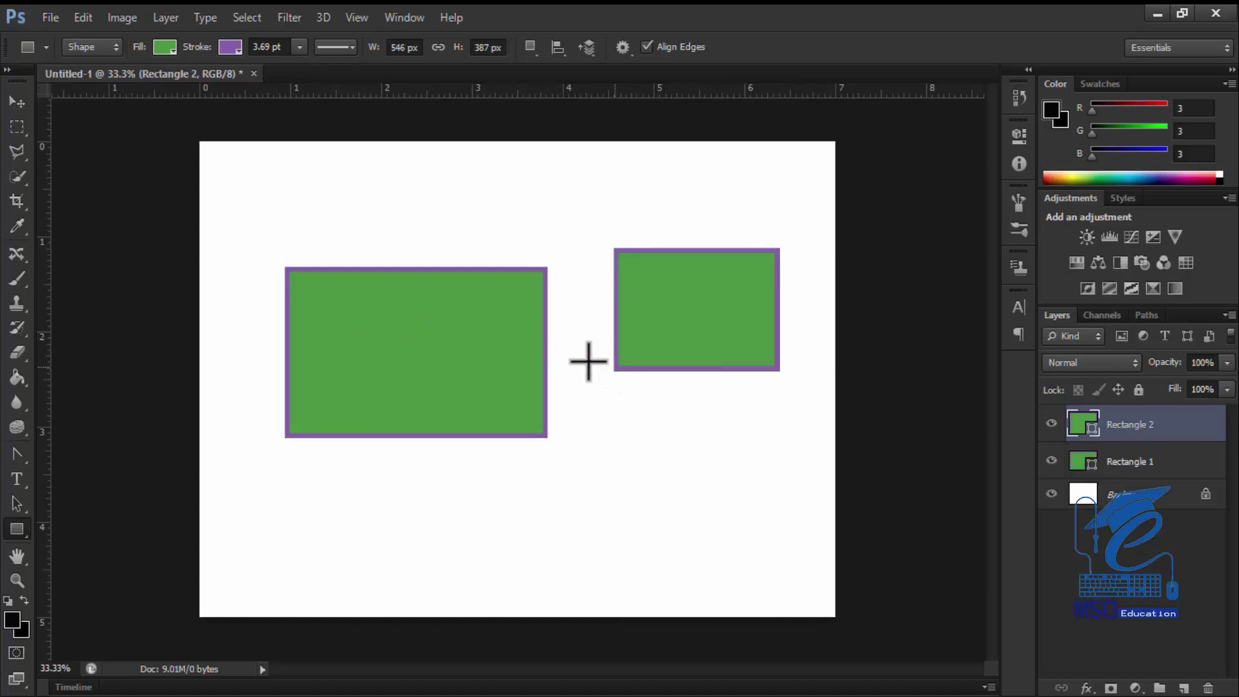
pyautogui.click(1126, 422)
pyautogui.moveTo(1126, 426); pyautogui.dragTo(1206, 688)
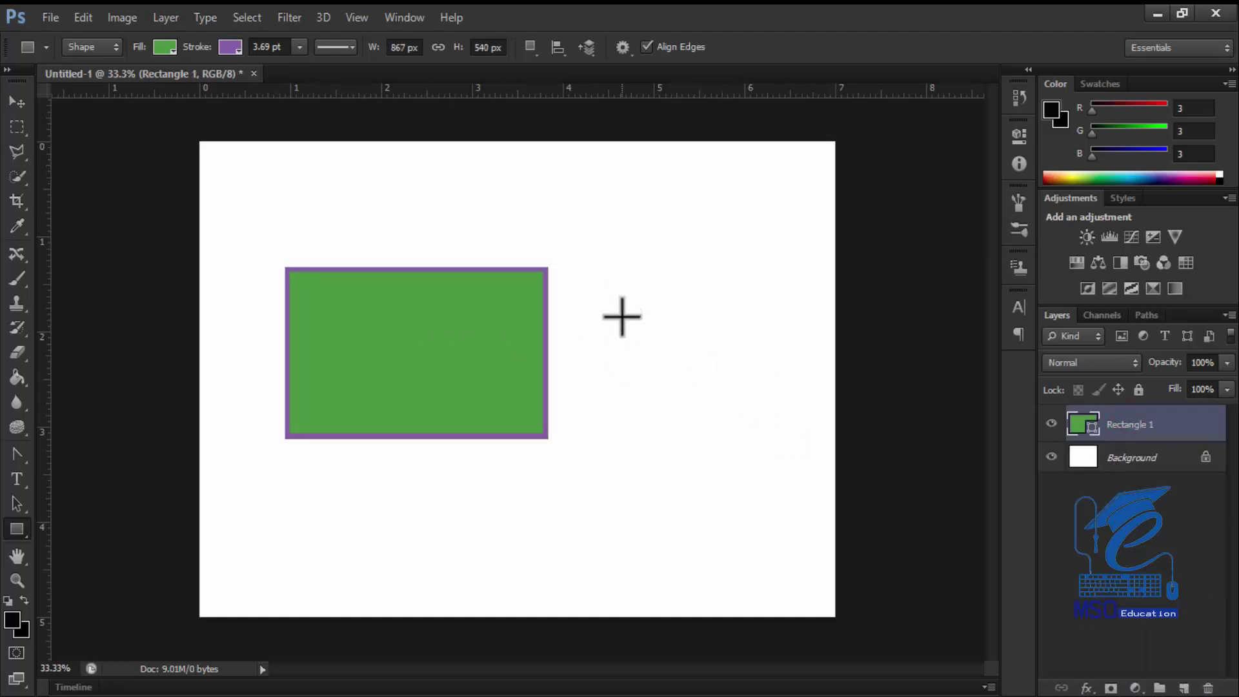
# Move the green rectangle closer to the canvas's upper-left corner.
pyautogui.click(17, 102)
pyautogui.moveTo(415, 310); pyautogui.dragTo(354, 239)
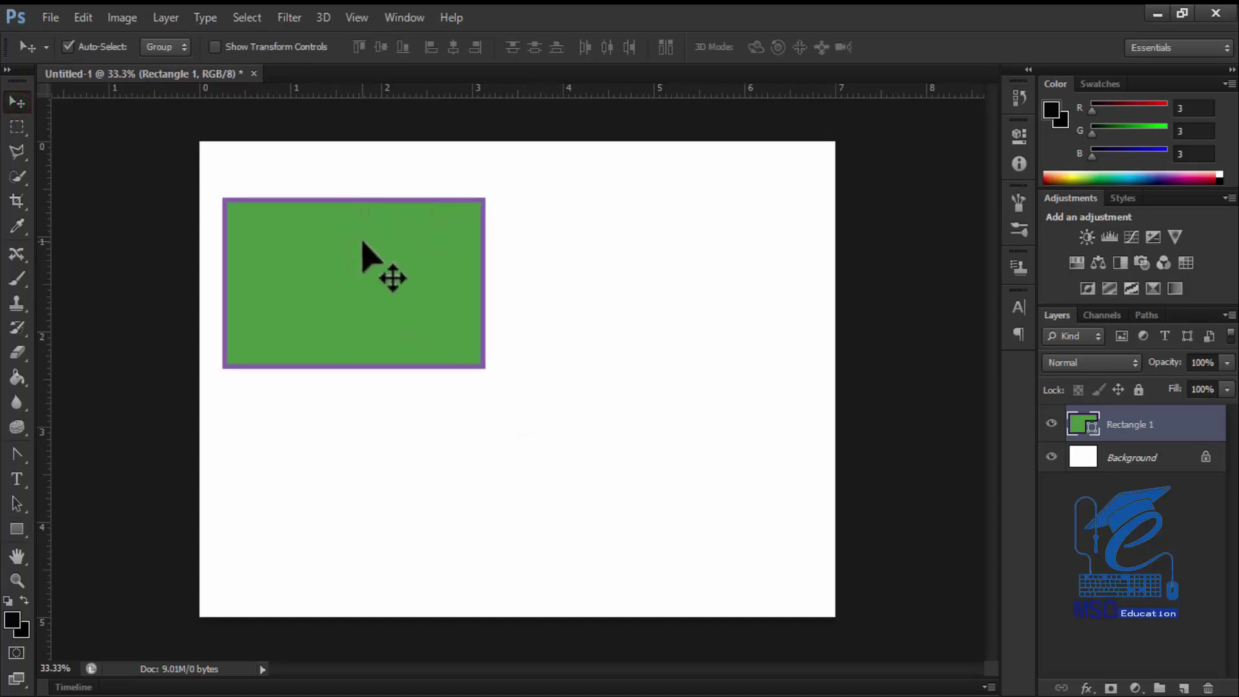
# Try drawing a rectangle overlapping the first one's right side in Combine Shapes mode, and undo it.
pyautogui.click(16, 529)
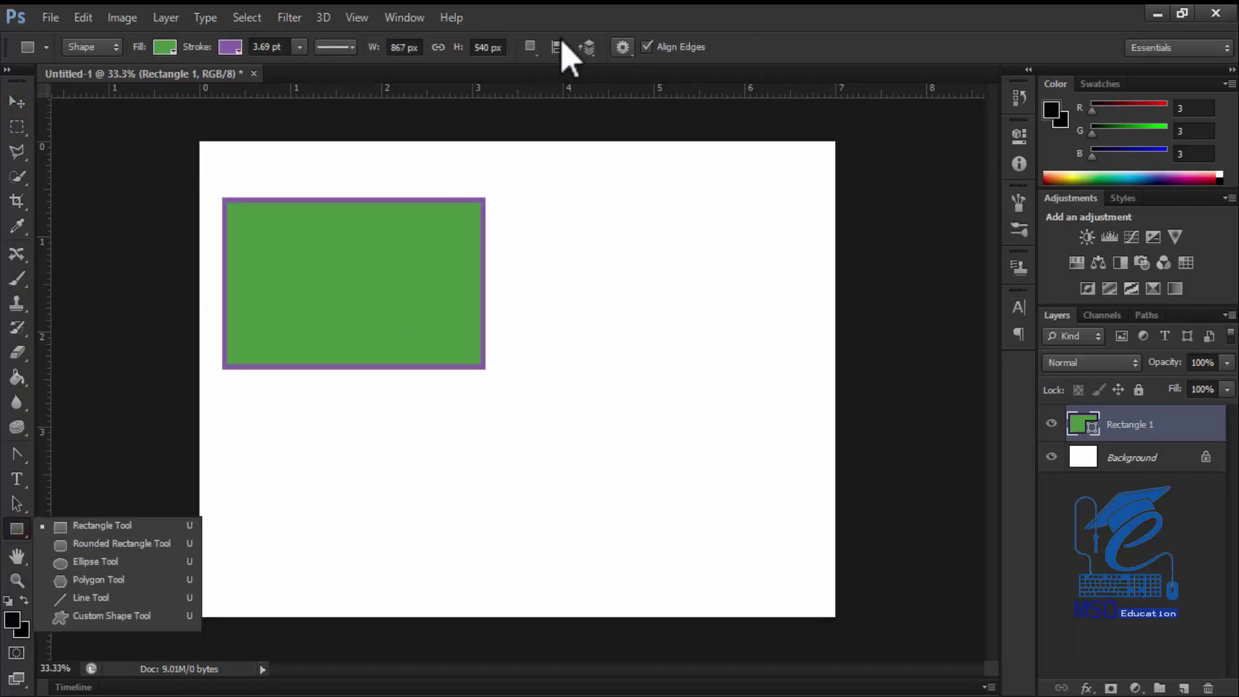
pyautogui.click(530, 47)
pyautogui.click(588, 91)
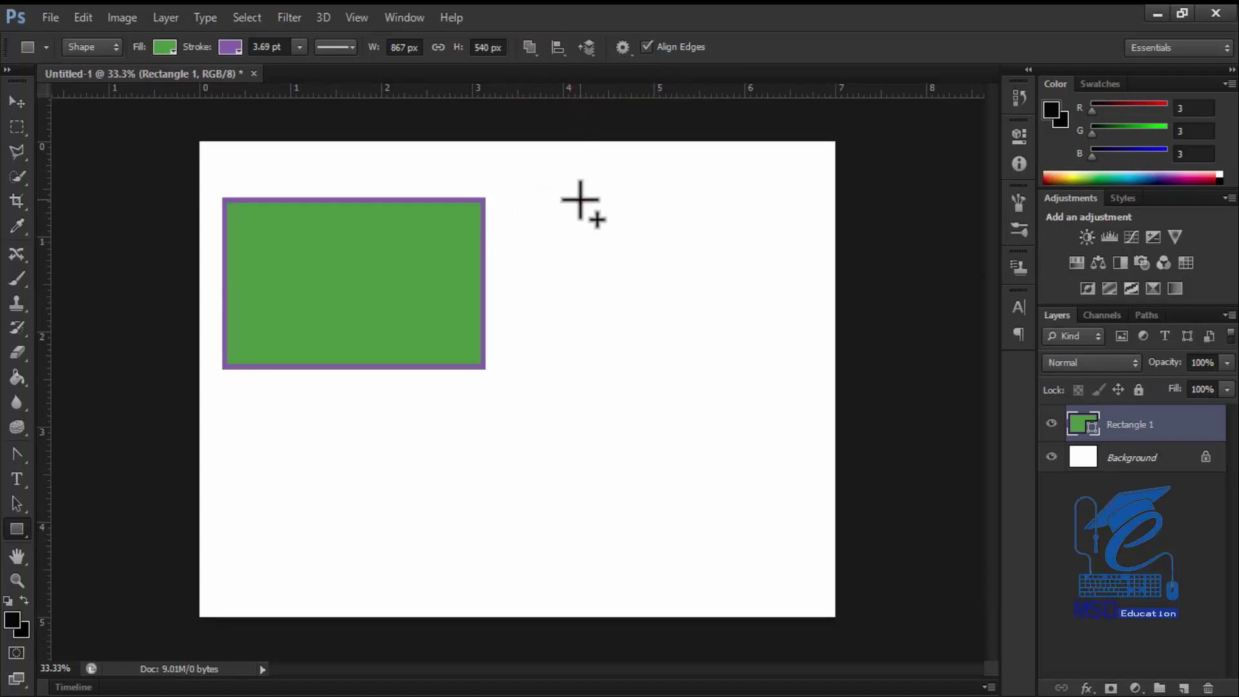
pyautogui.moveTo(581, 200); pyautogui.dragTo(414, 405)
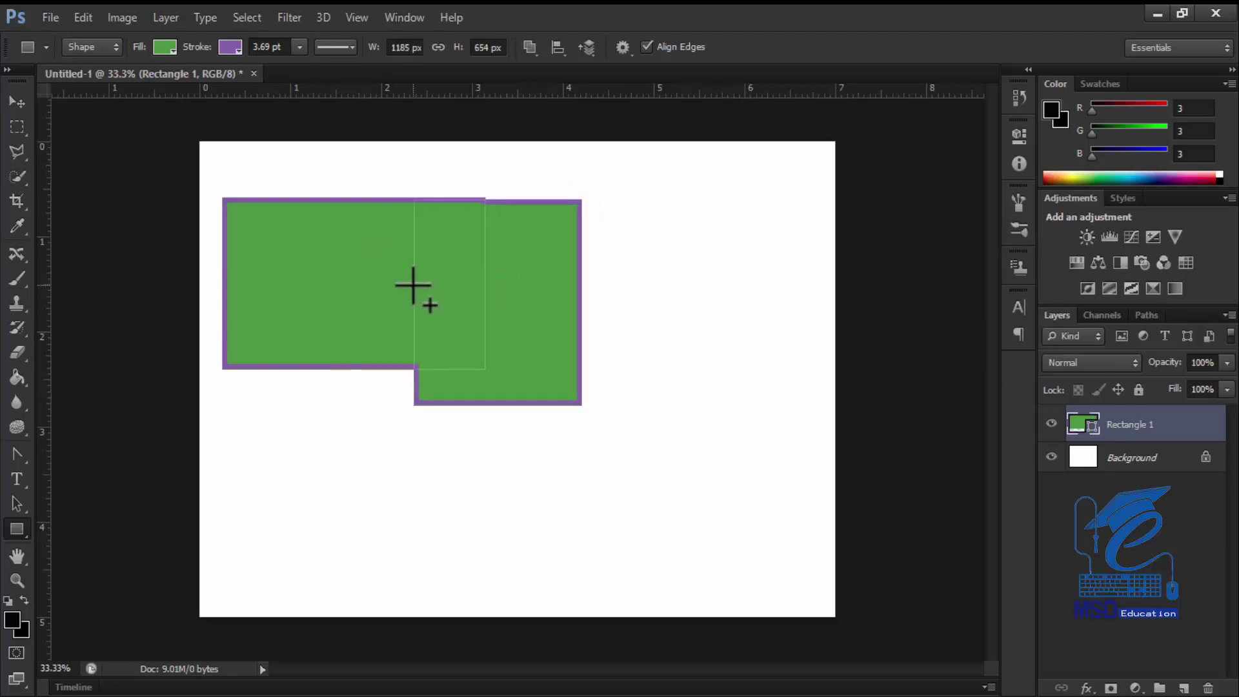
pyautogui.hotkey('ctrl', 'z')
pyautogui.click(18, 128)
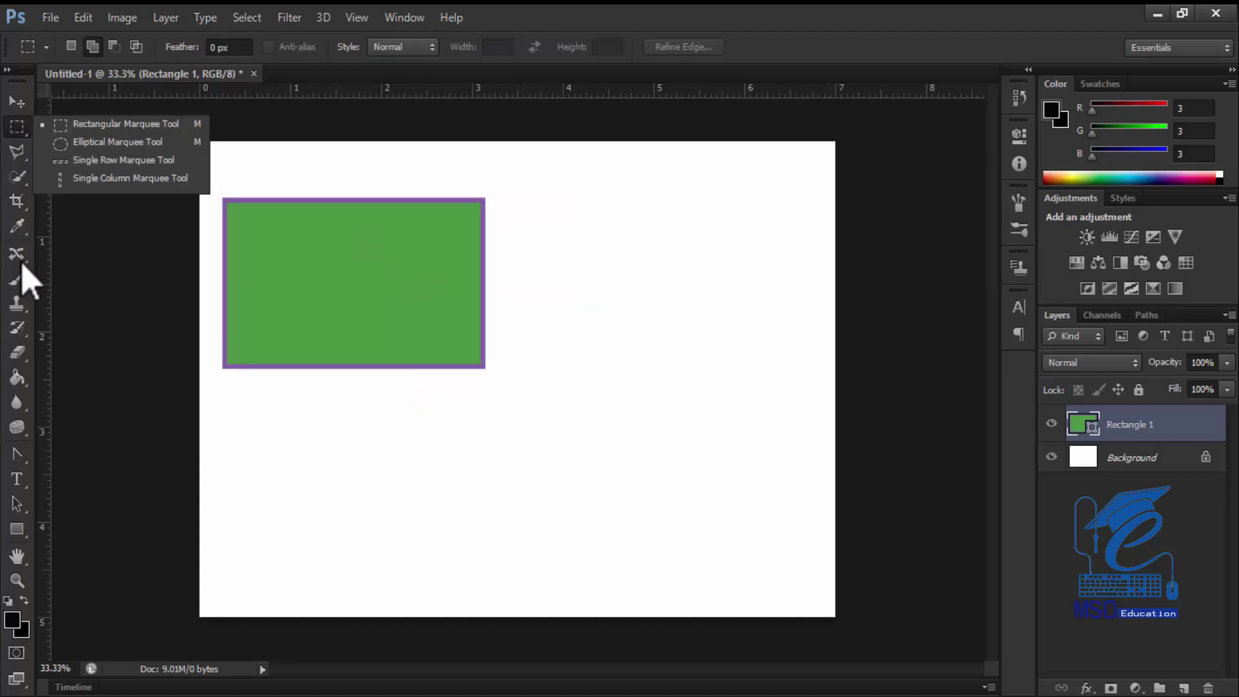
pyautogui.click(17, 529)
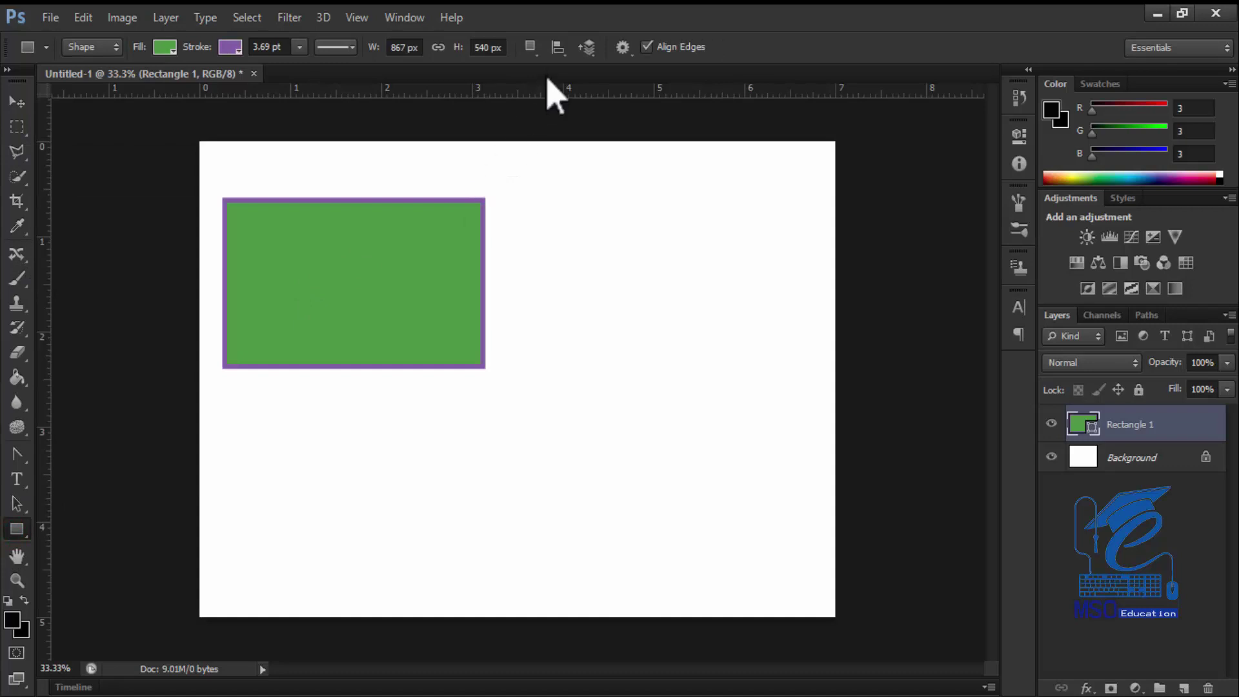
pyautogui.click(529, 47)
pyautogui.rightClick(362, 263)
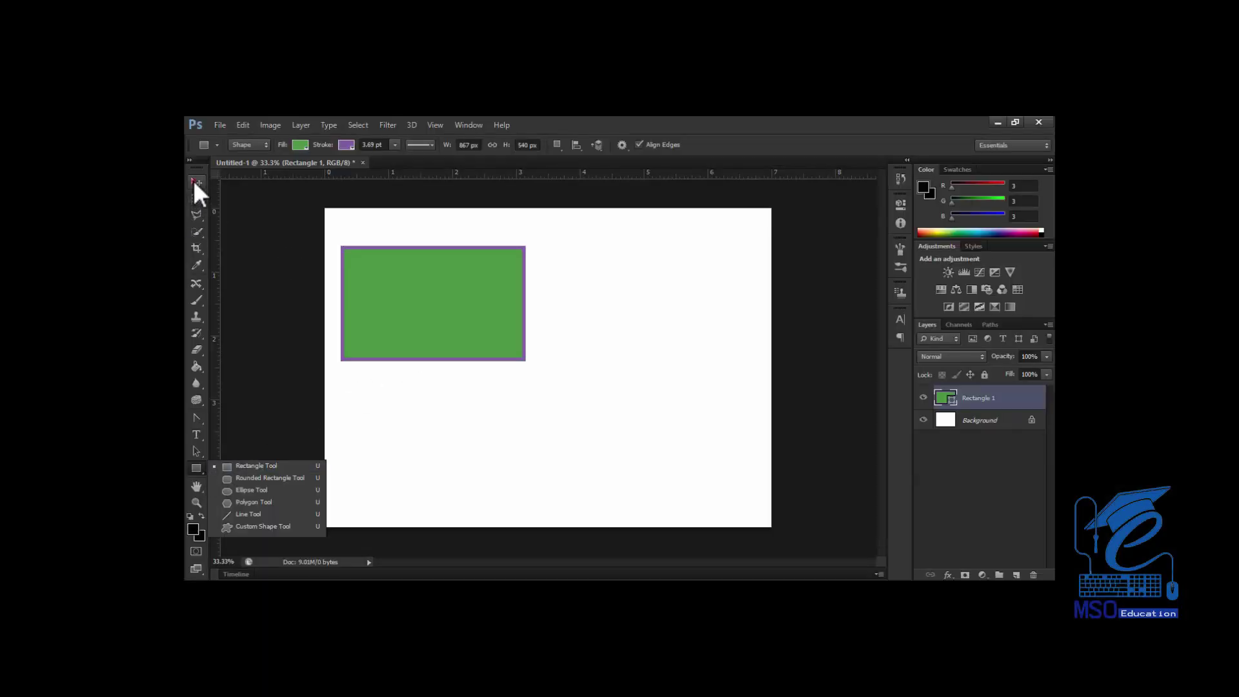
pyautogui.click(195, 181)
pyautogui.click(197, 466)
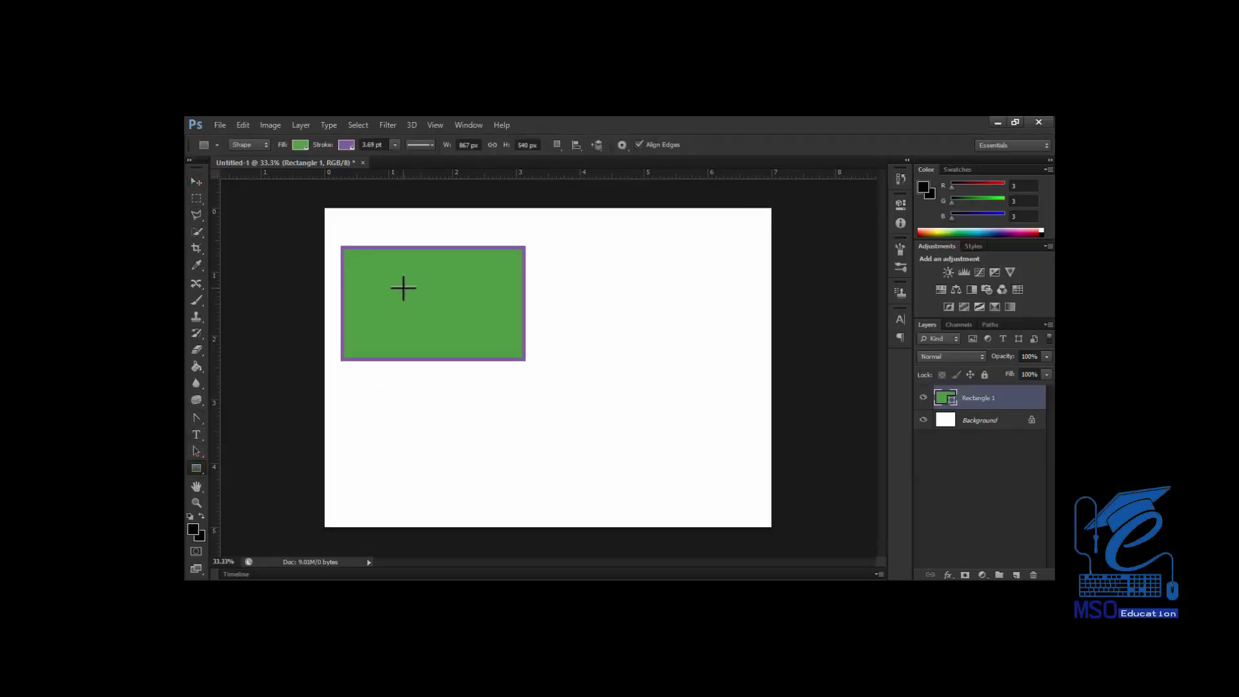
pyautogui.rightClick(403, 287)
pyautogui.click(195, 181)
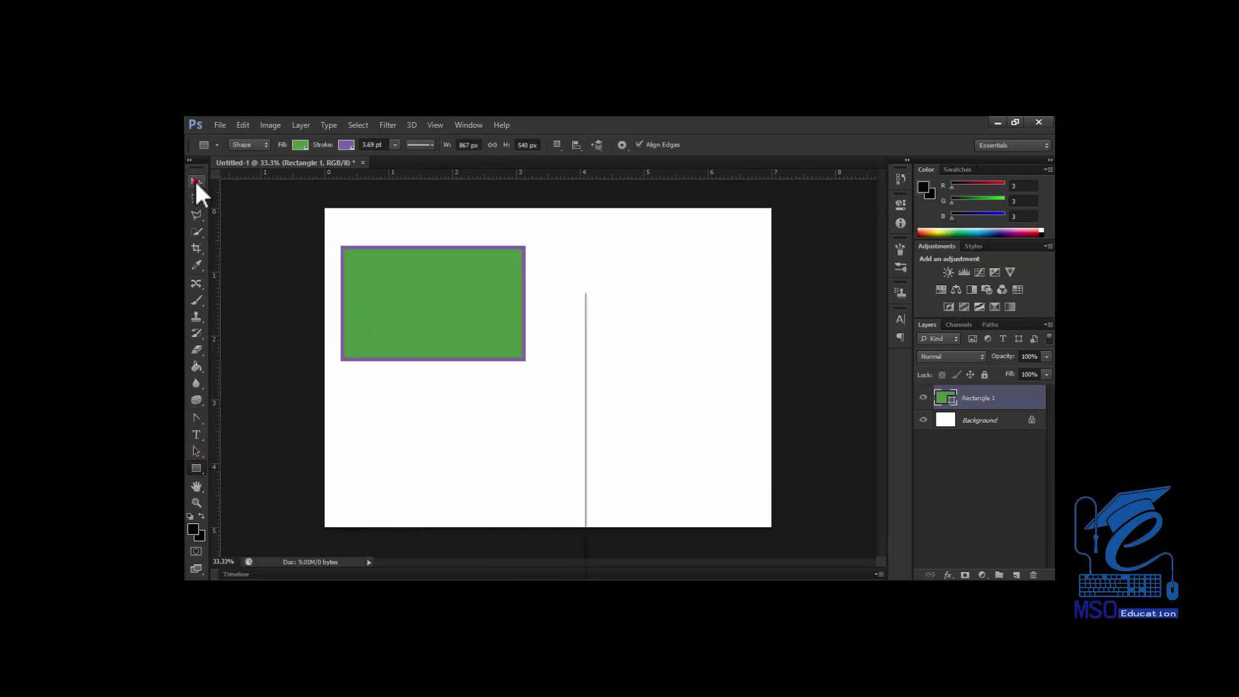
pyautogui.click(194, 181)
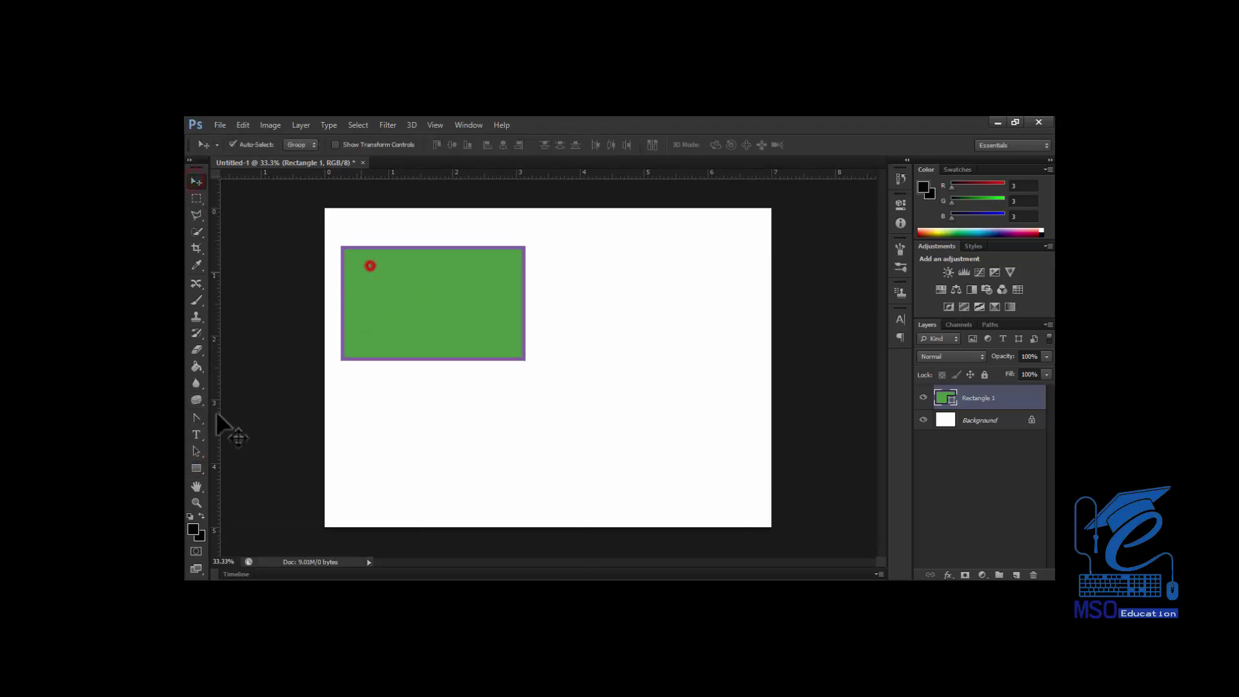
# Remove the rectangle's fill colour by setting it to no fill.
pyautogui.click(197, 468)
pyautogui.click(300, 146)
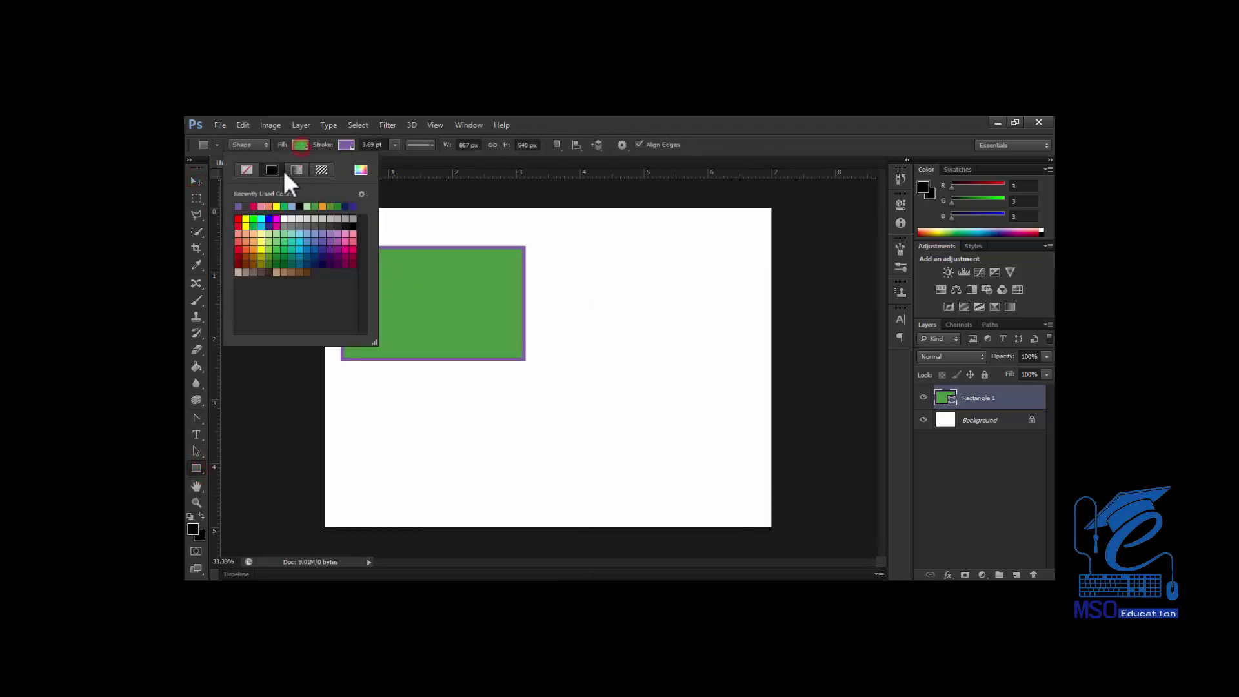
pyautogui.click(248, 169)
pyautogui.click(196, 182)
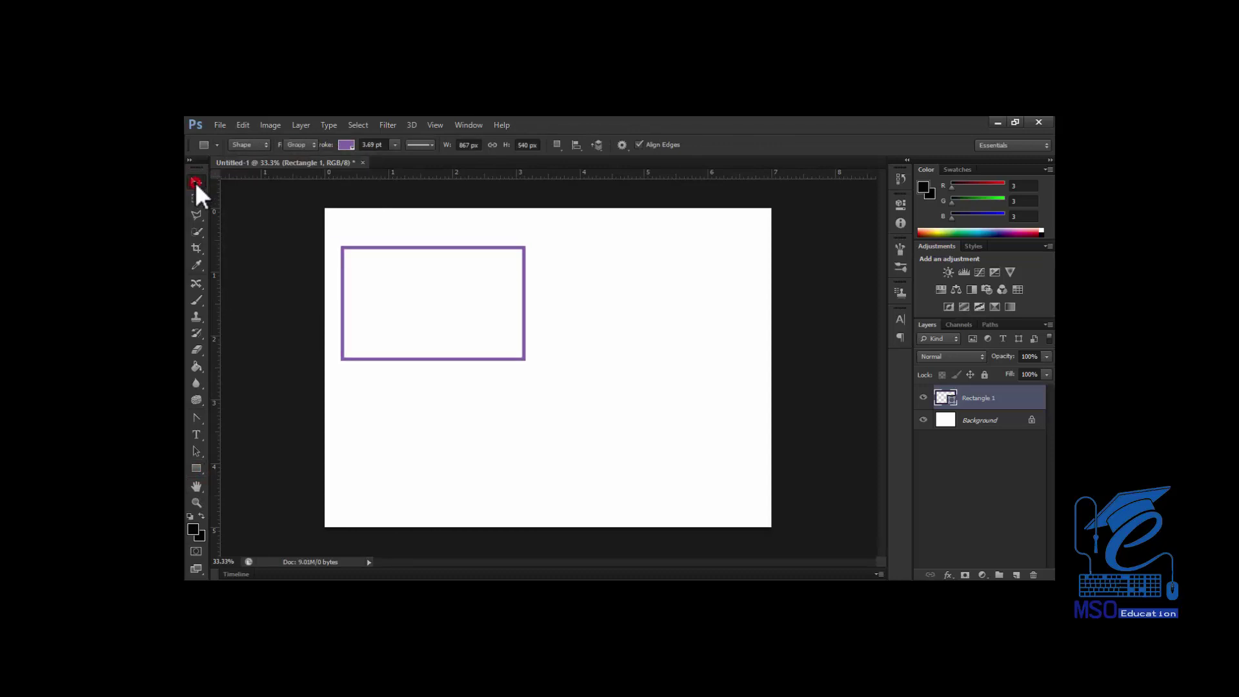
pyautogui.click(288, 146)
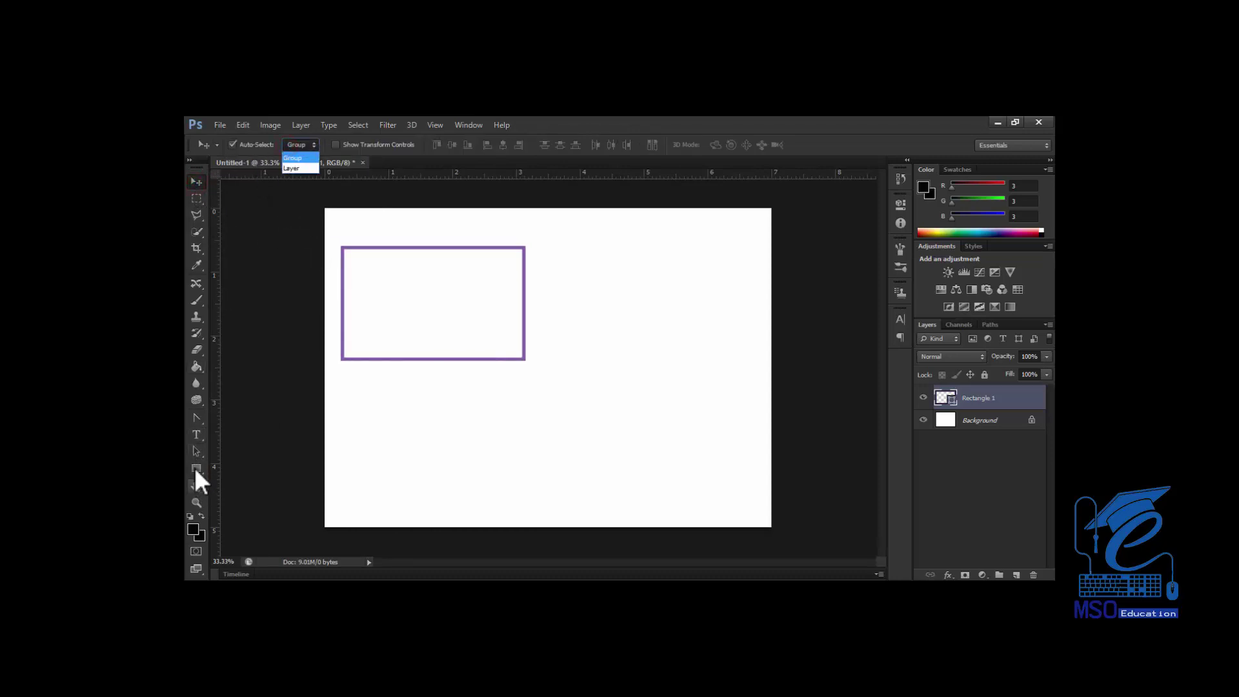
pyautogui.click(195, 465)
pyautogui.click(354, 265)
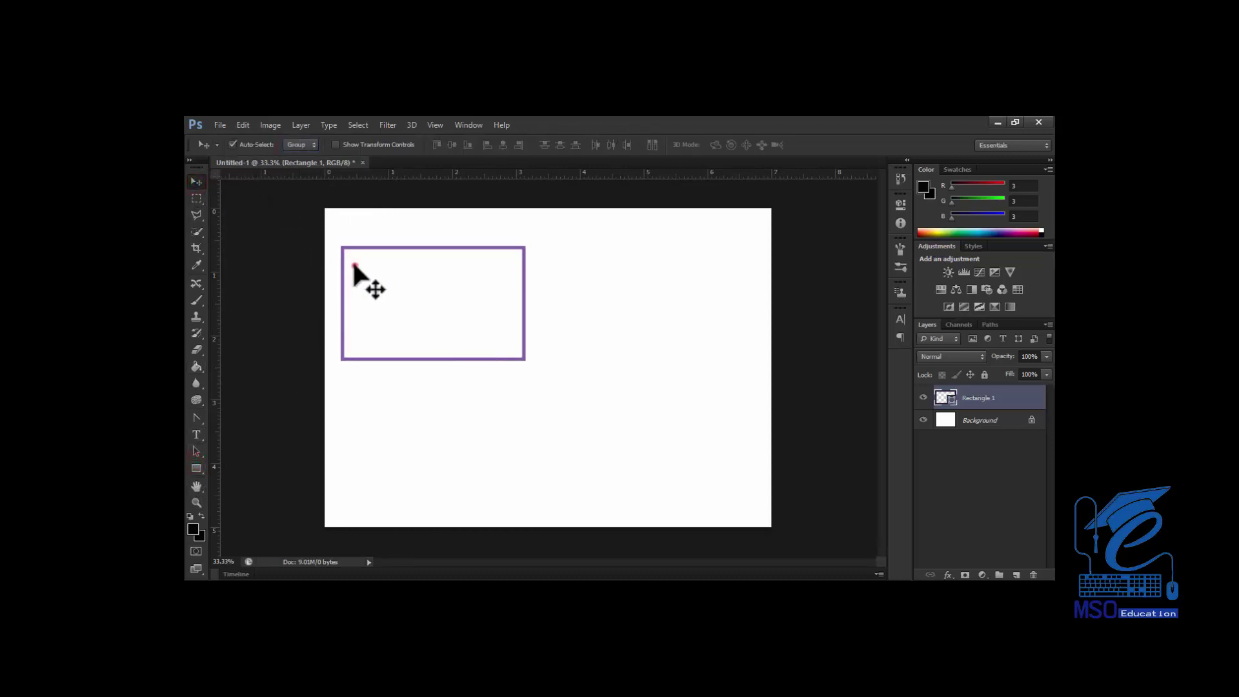
# Try the rectangle with no stroke, and set its stroke colour to the green preset swatch.
pyautogui.click(193, 467)
pyautogui.click(352, 142)
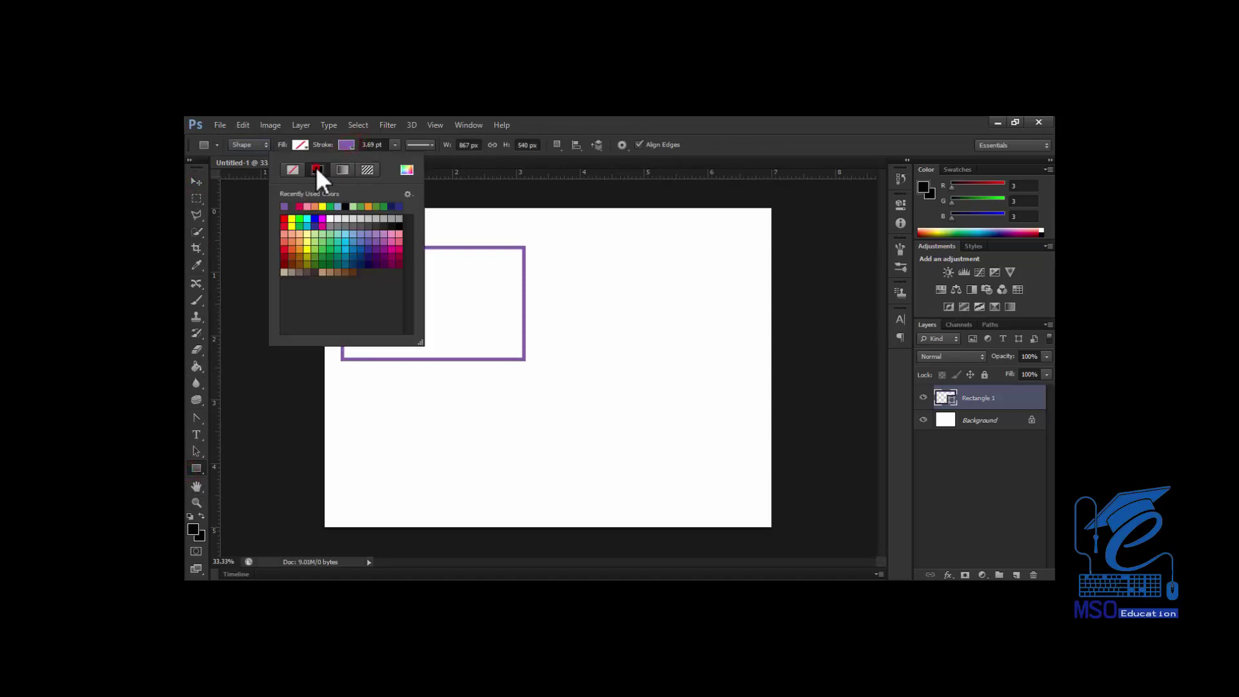
pyautogui.click(293, 169)
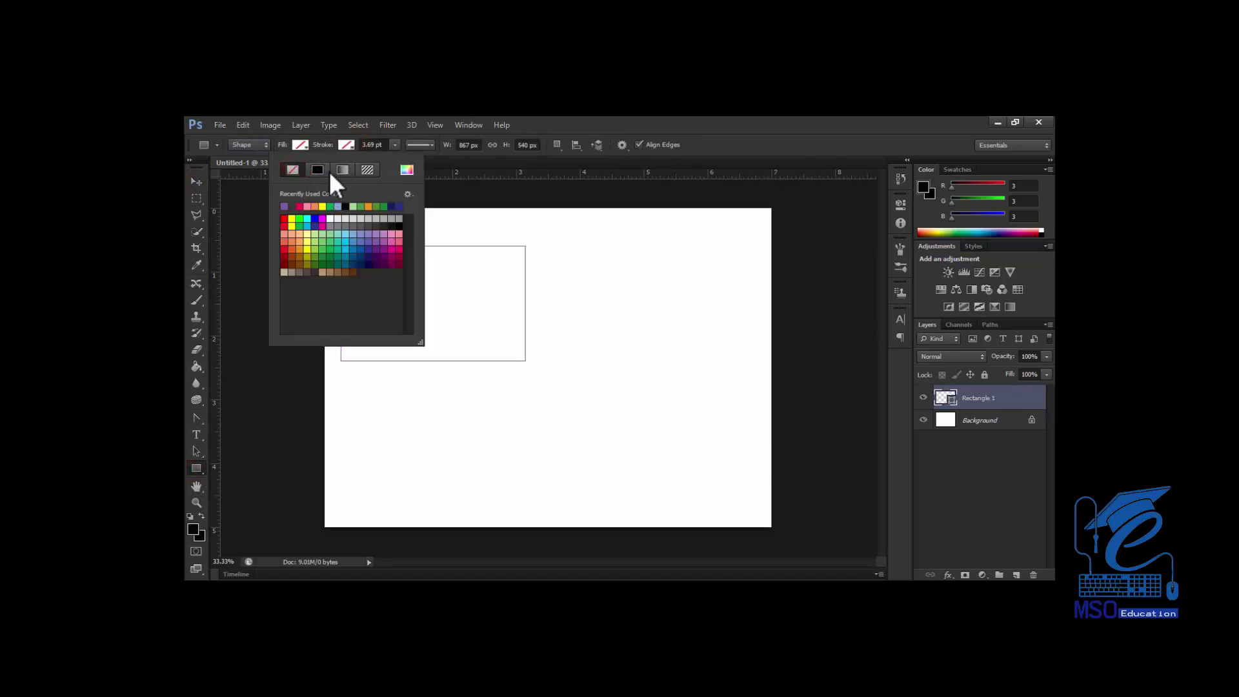
pyautogui.click(298, 222)
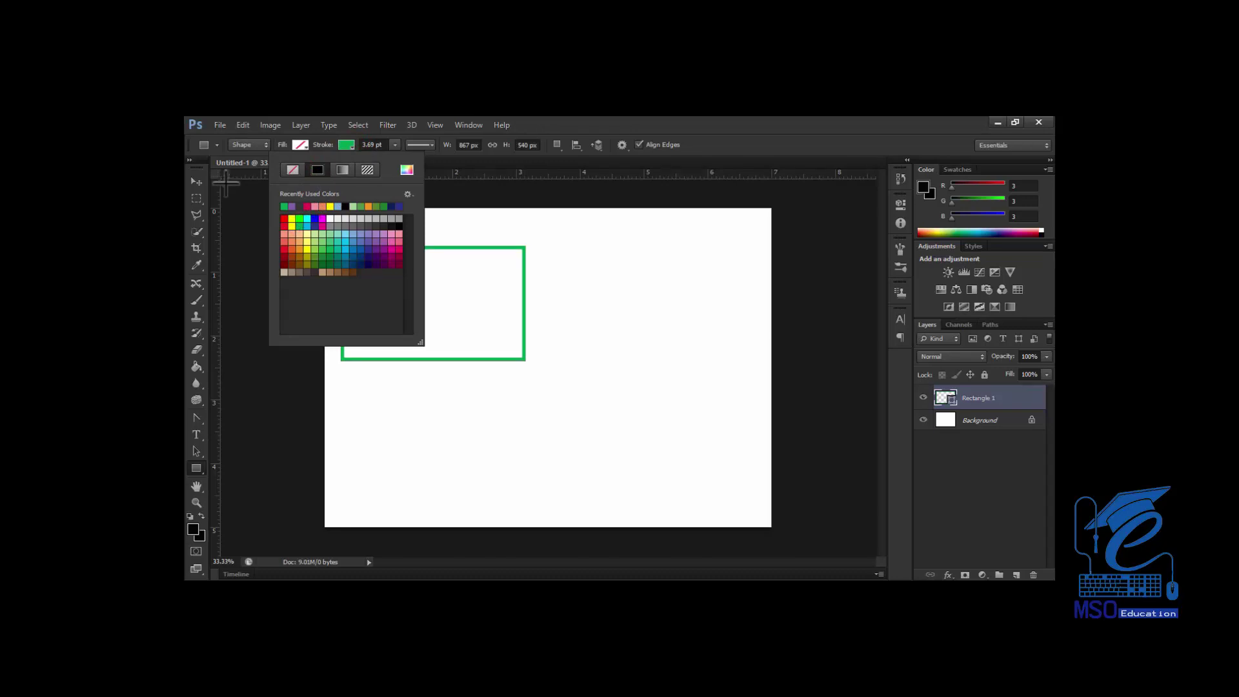
pyautogui.click(193, 180)
pyautogui.click(194, 180)
pyautogui.rightClick(388, 254)
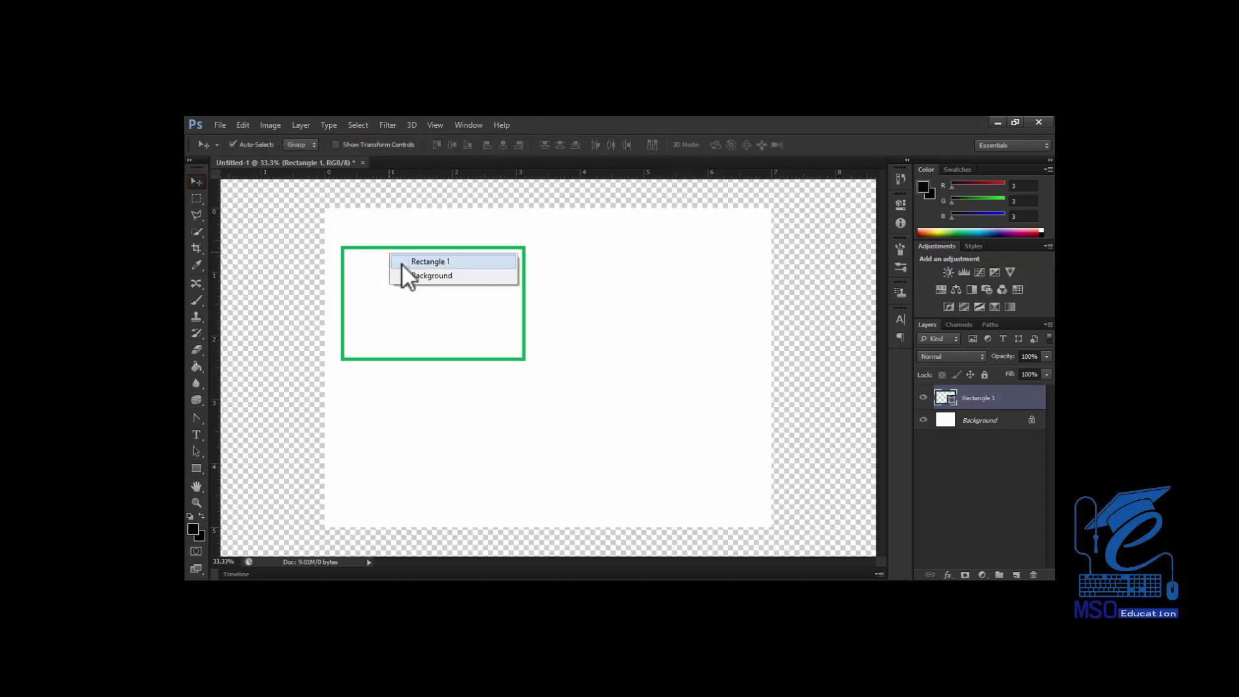
pyautogui.press('Escape')
pyautogui.rightClick(447, 244)
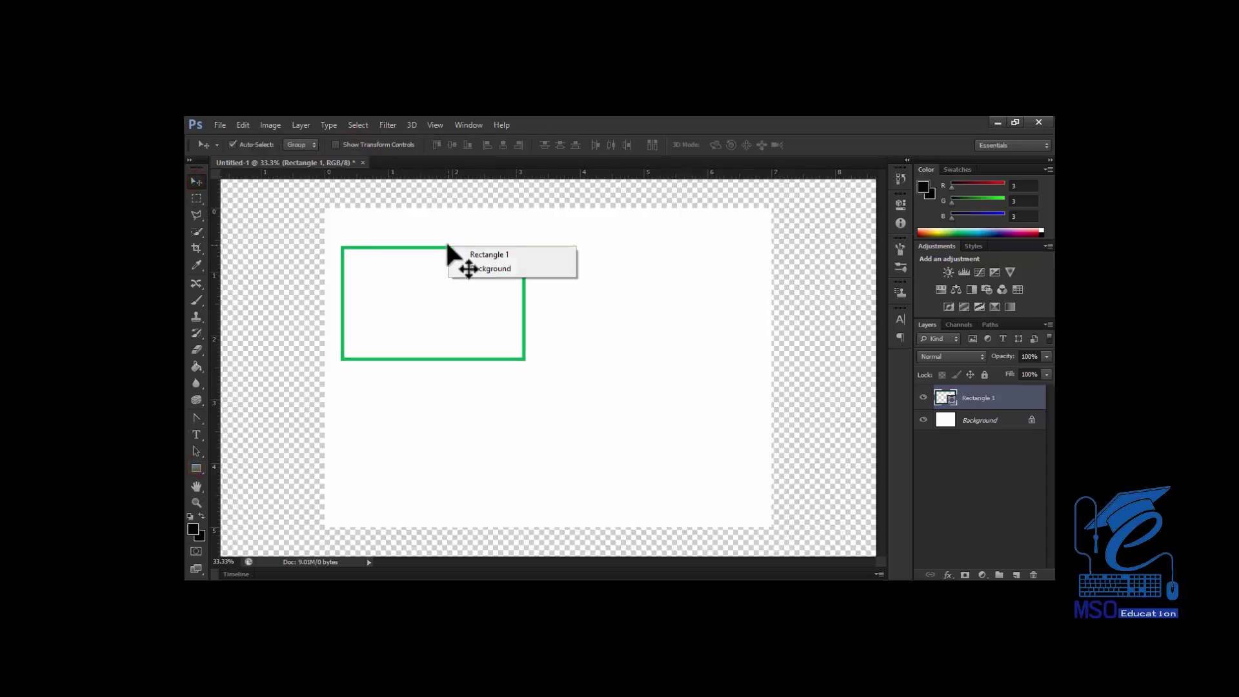
# Make a new anti-aliased selection from the rectangle's path with the Rectangle Tool active.
pyautogui.click(200, 469)
pyautogui.rightClick(200, 469)
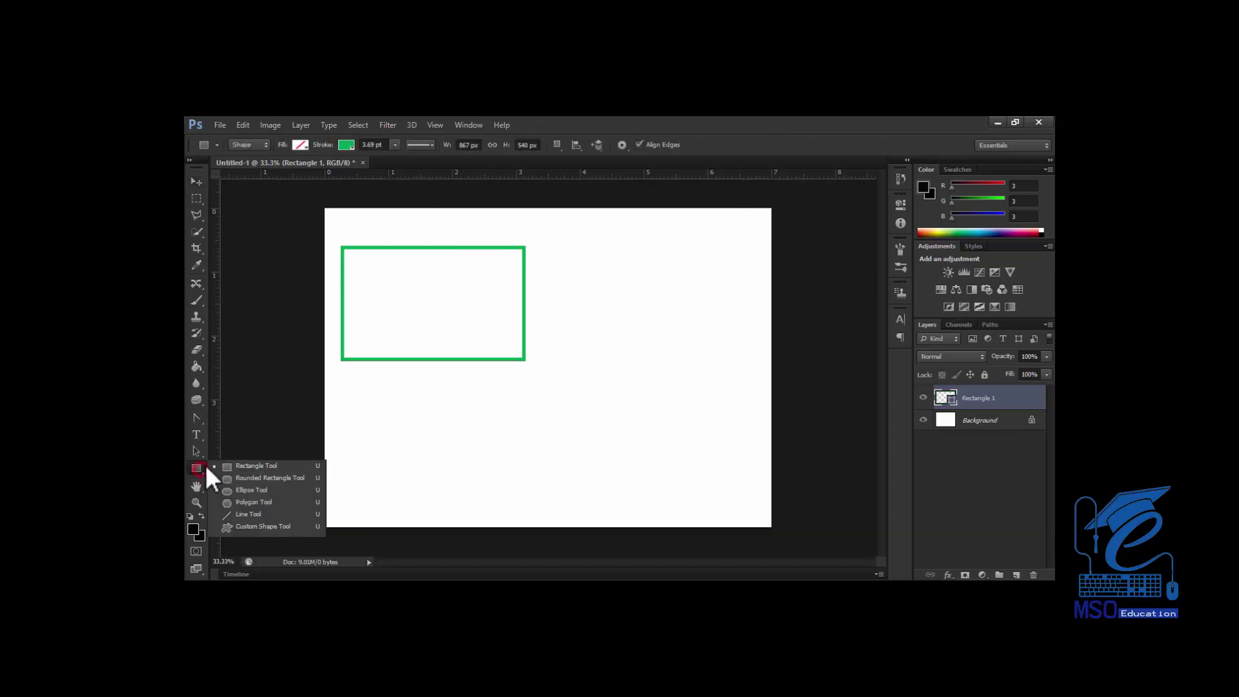
pyautogui.click(257, 464)
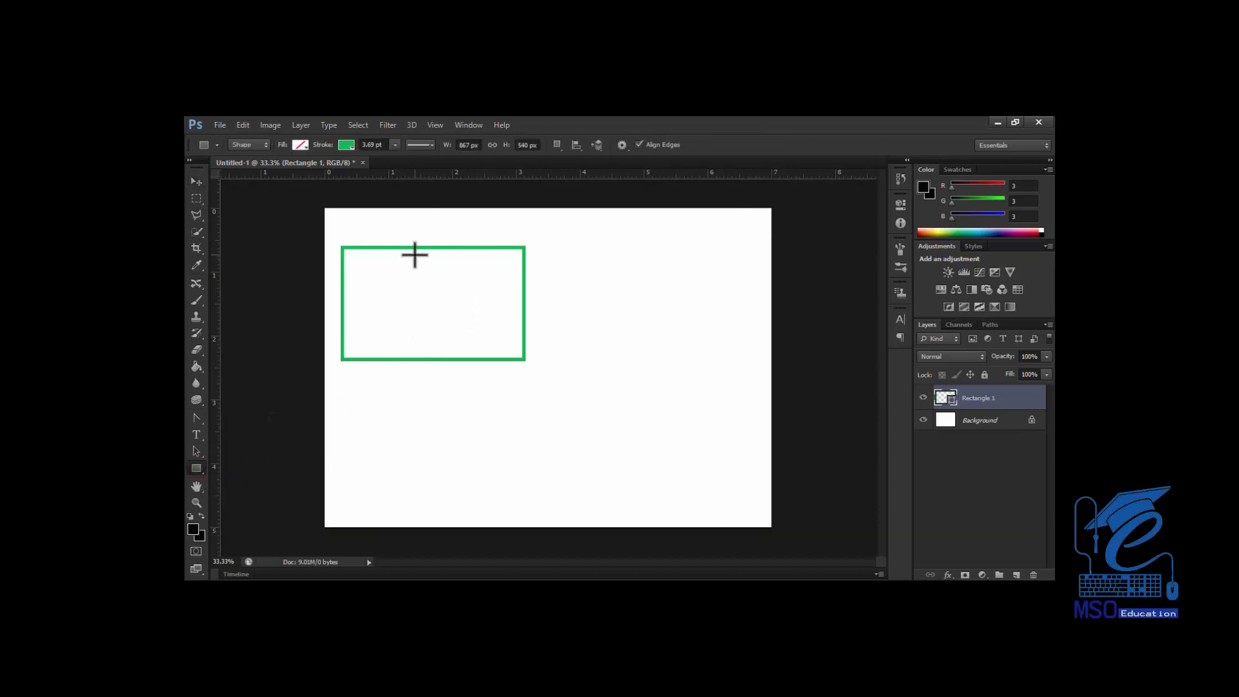
pyautogui.rightClick(415, 256)
pyautogui.click(464, 299)
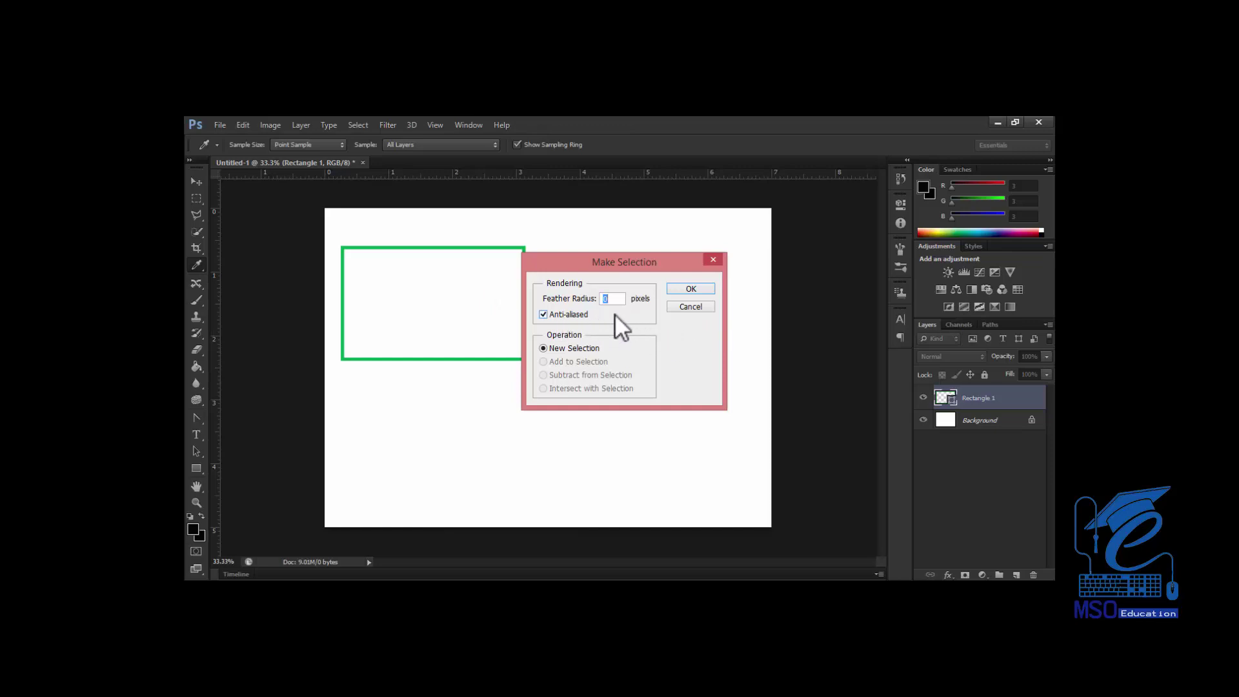
pyautogui.click(682, 289)
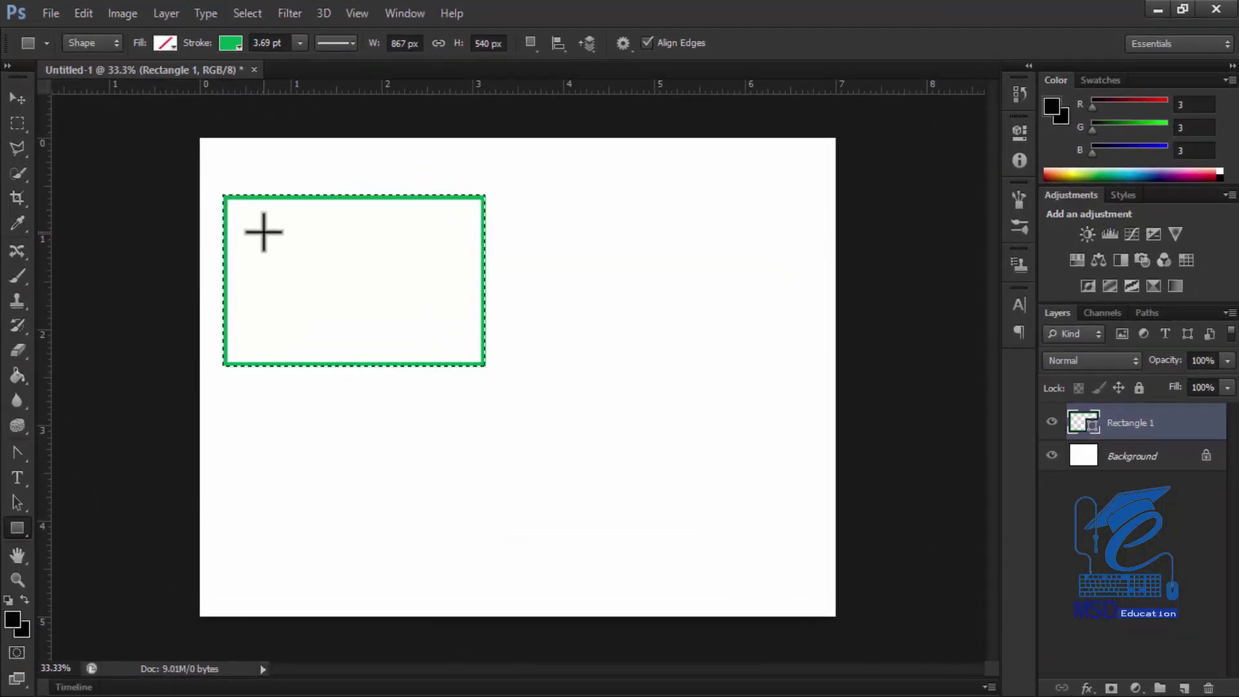
# Clear the selection and free-transform the rectangle's path, moving its centre to about X 790 px, Y 501 px and switching to warp mode.
pyautogui.hotkey('ctrl', 'd')
pyautogui.rightClick(263, 233)
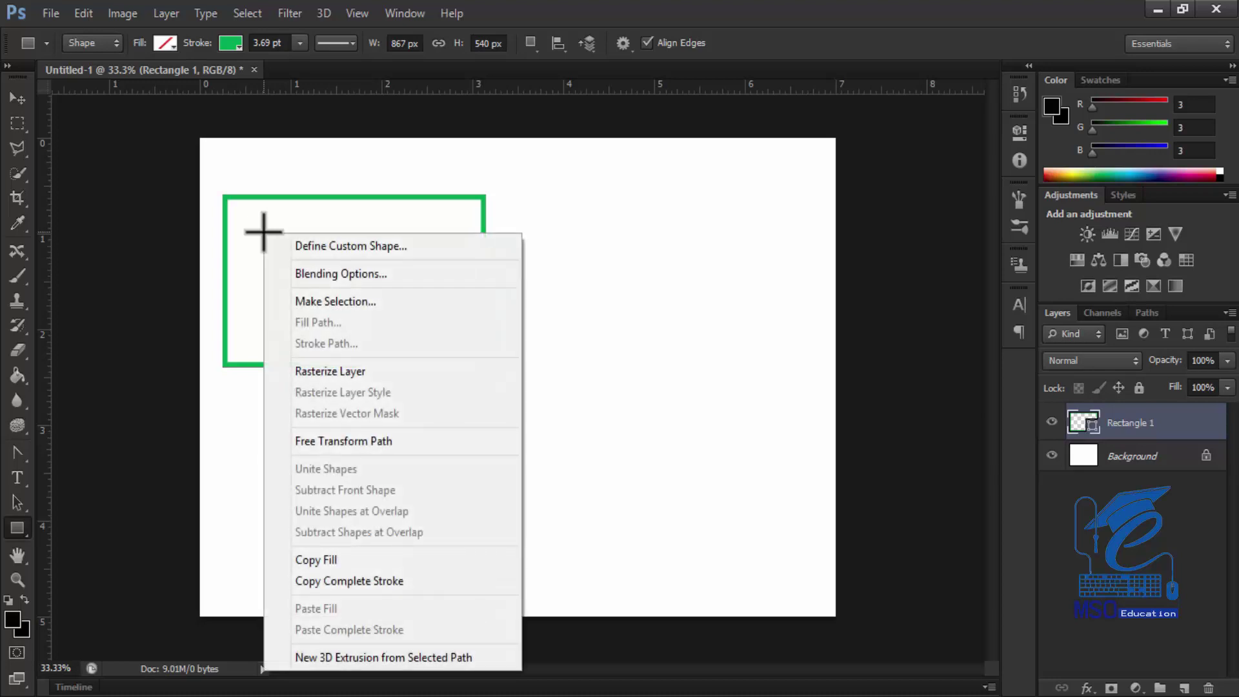
pyautogui.click(391, 442)
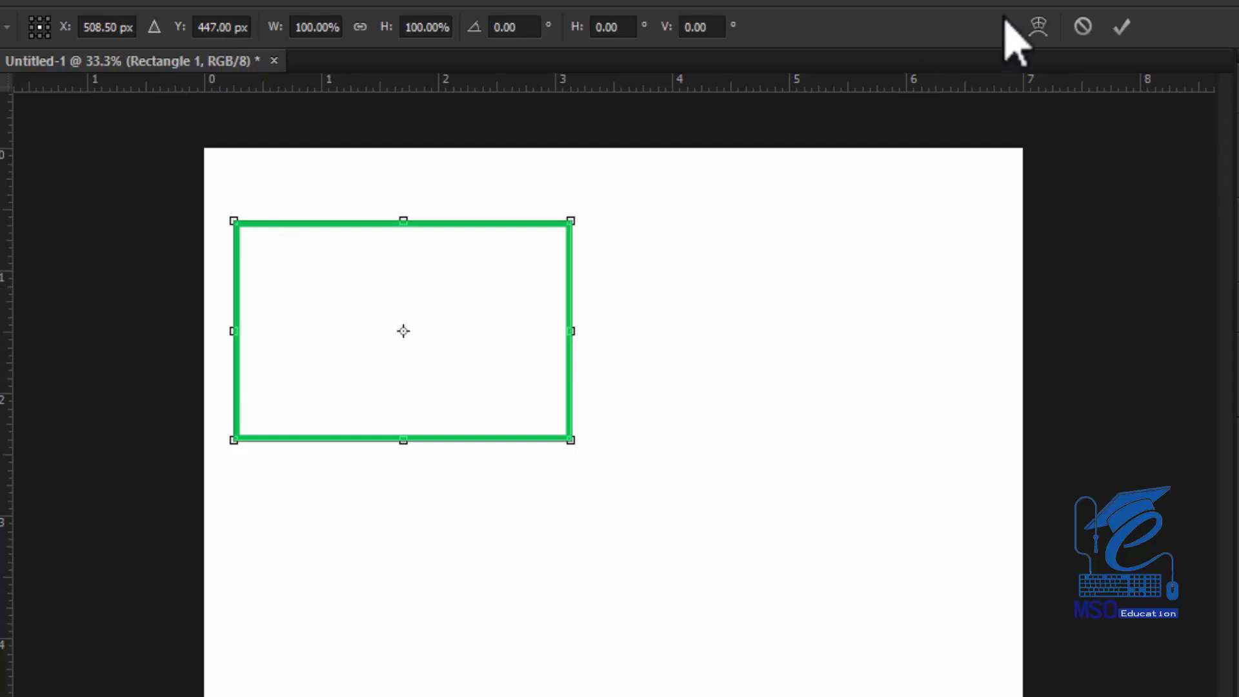
pyautogui.click(1038, 27)
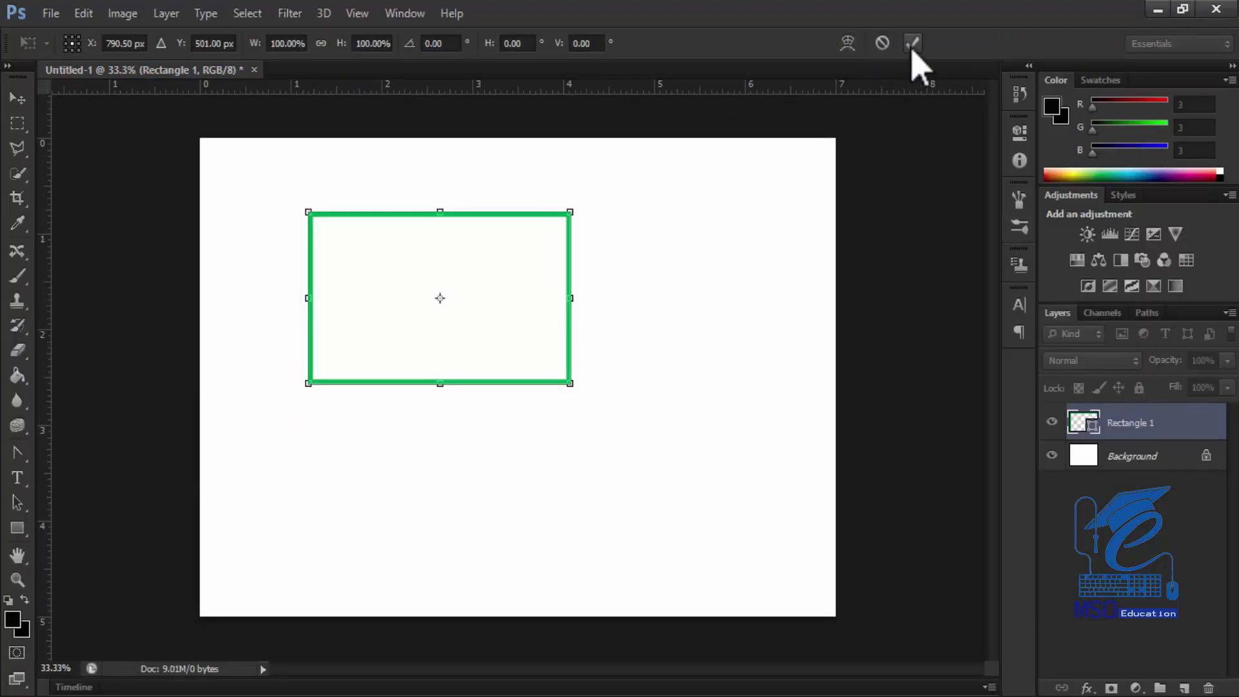
pyautogui.click(847, 44)
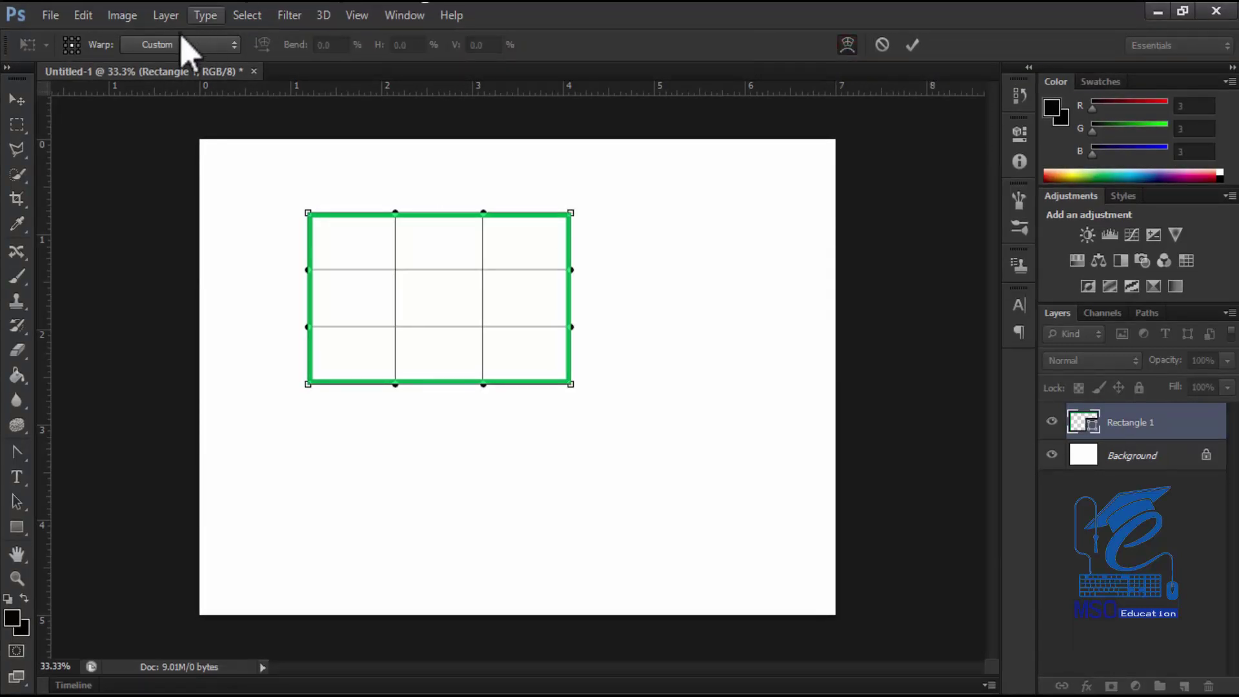
# Try the Arc Lower and Arc Upper warp styles on the rectangle.
pyautogui.click(144, 43)
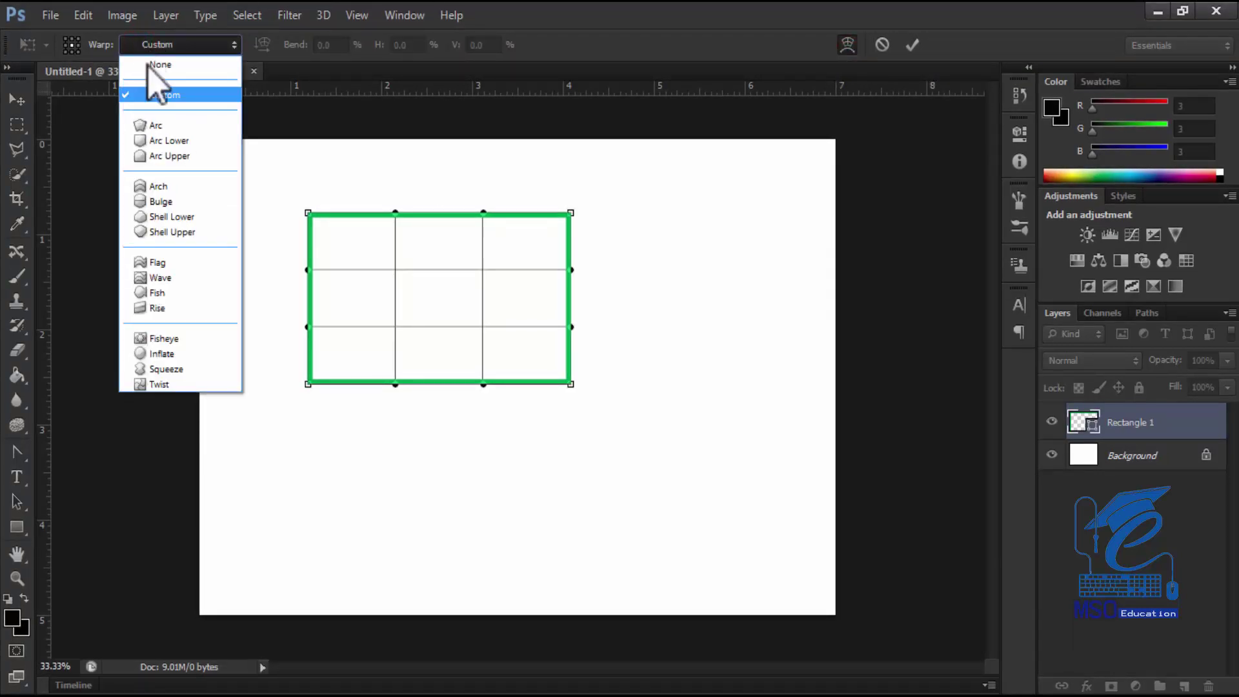
pyautogui.click(185, 141)
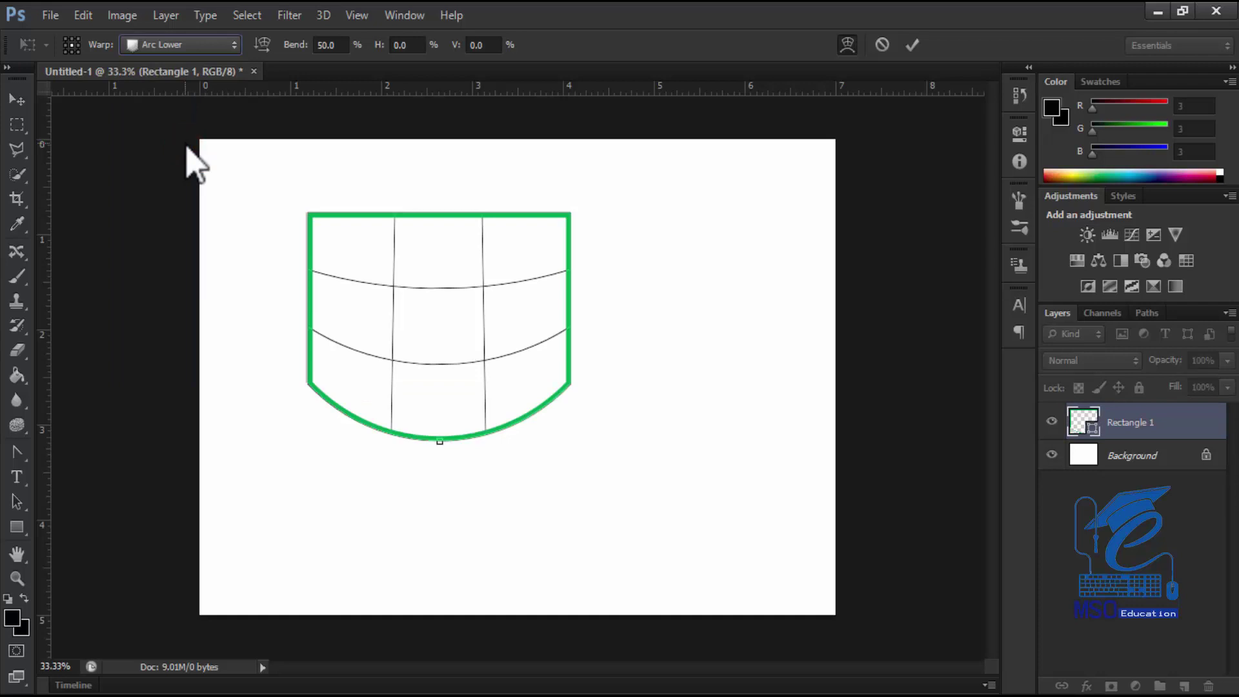
pyautogui.click(162, 44)
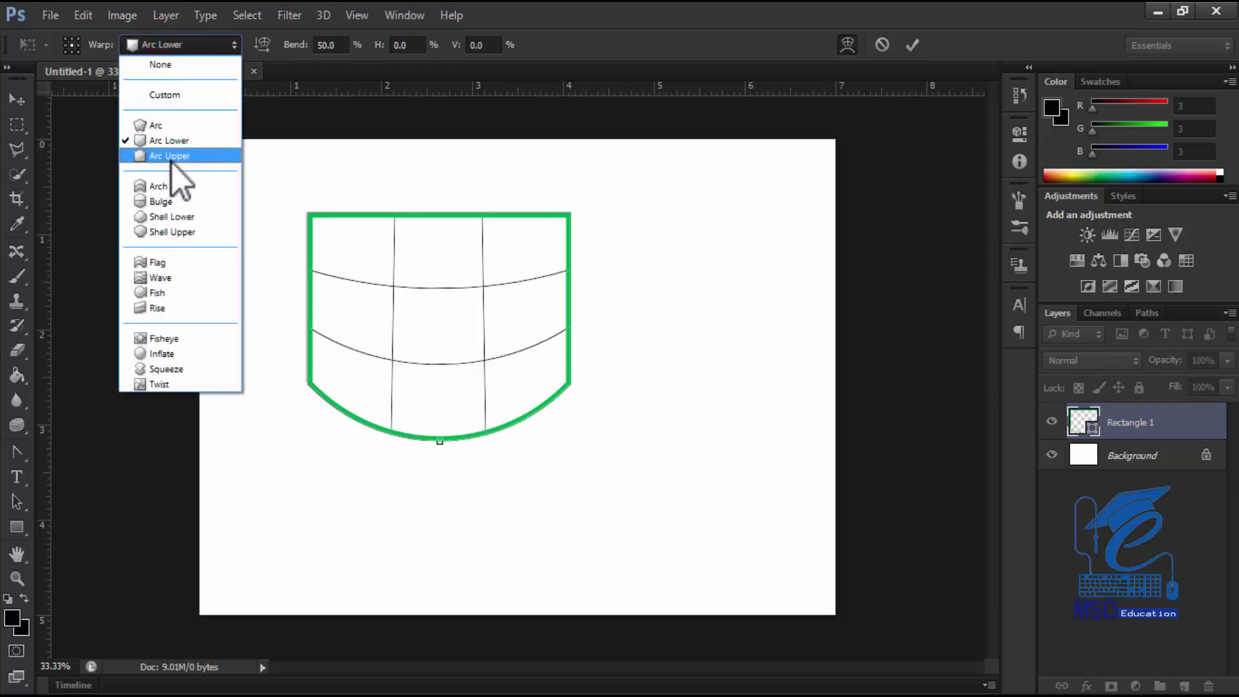
pyautogui.click(169, 157)
# Warp the rectangle with the Flag style, nudge it slightly, and apply the transformation.
pyautogui.click(183, 45)
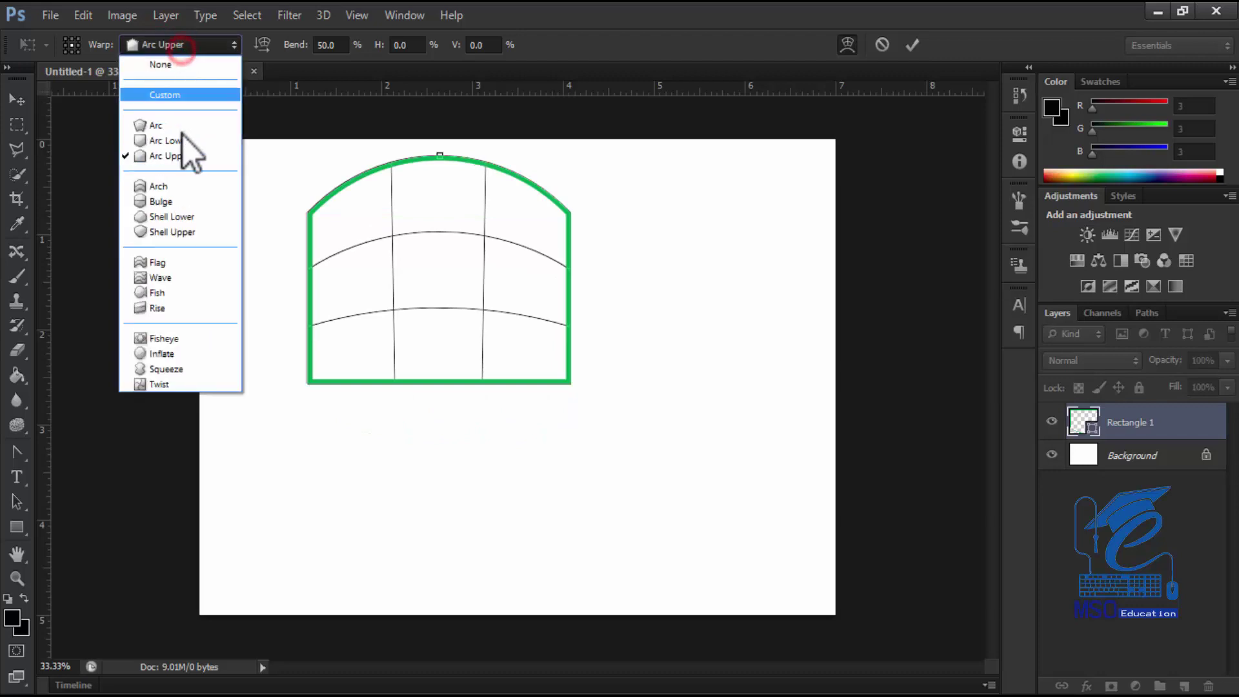
pyautogui.click(189, 262)
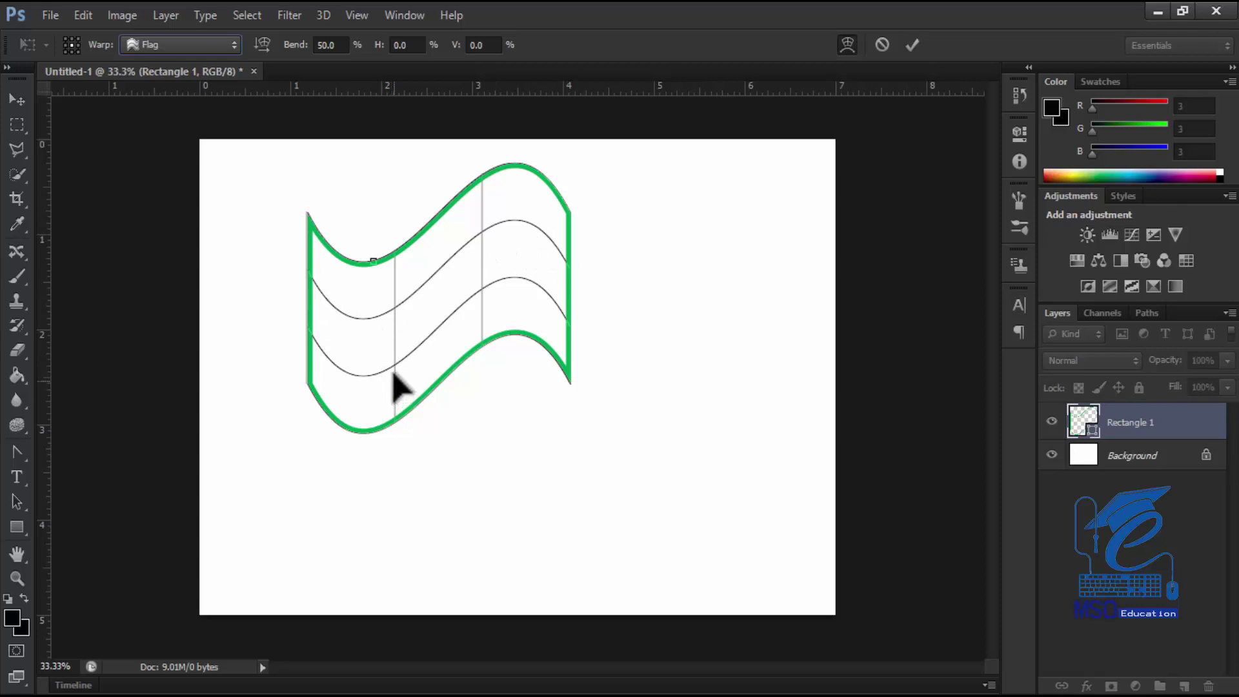
pyautogui.moveTo(391, 362); pyautogui.dragTo(401, 360)
pyautogui.press('Return')
# Delete the flag-shaped rectangle's layer, leaving only the background.
pyautogui.click(16, 527)
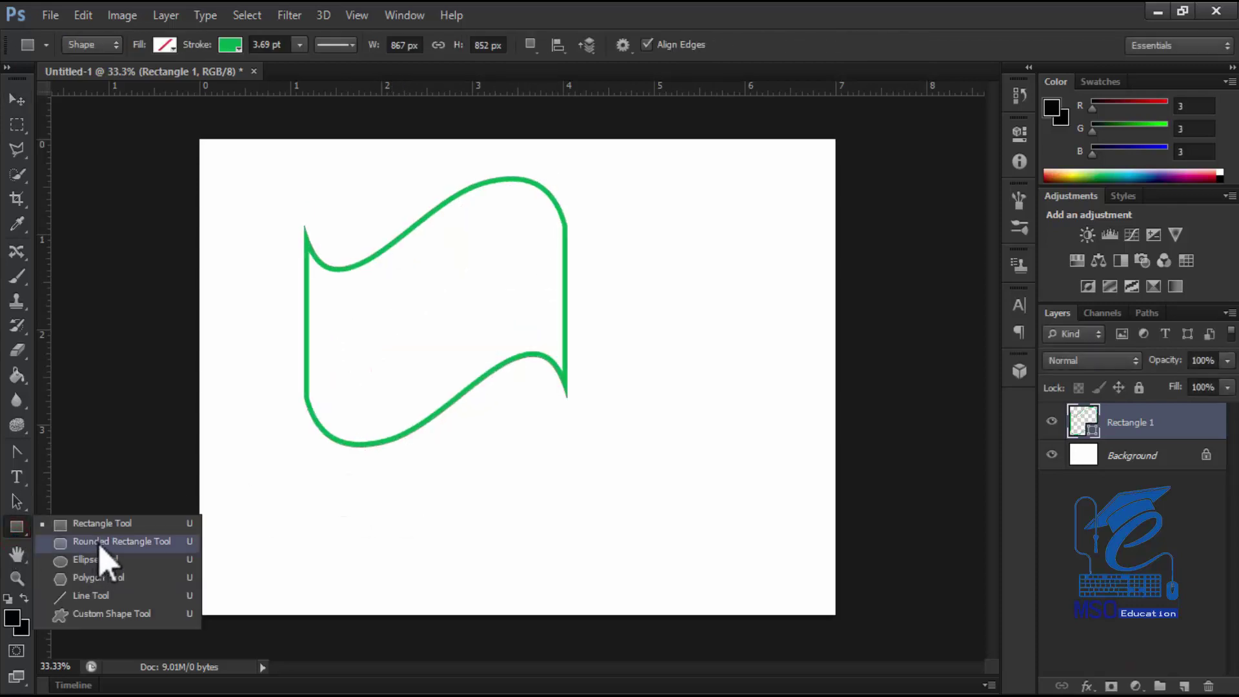
pyautogui.moveTo(1097, 423); pyautogui.dragTo(1209, 686)
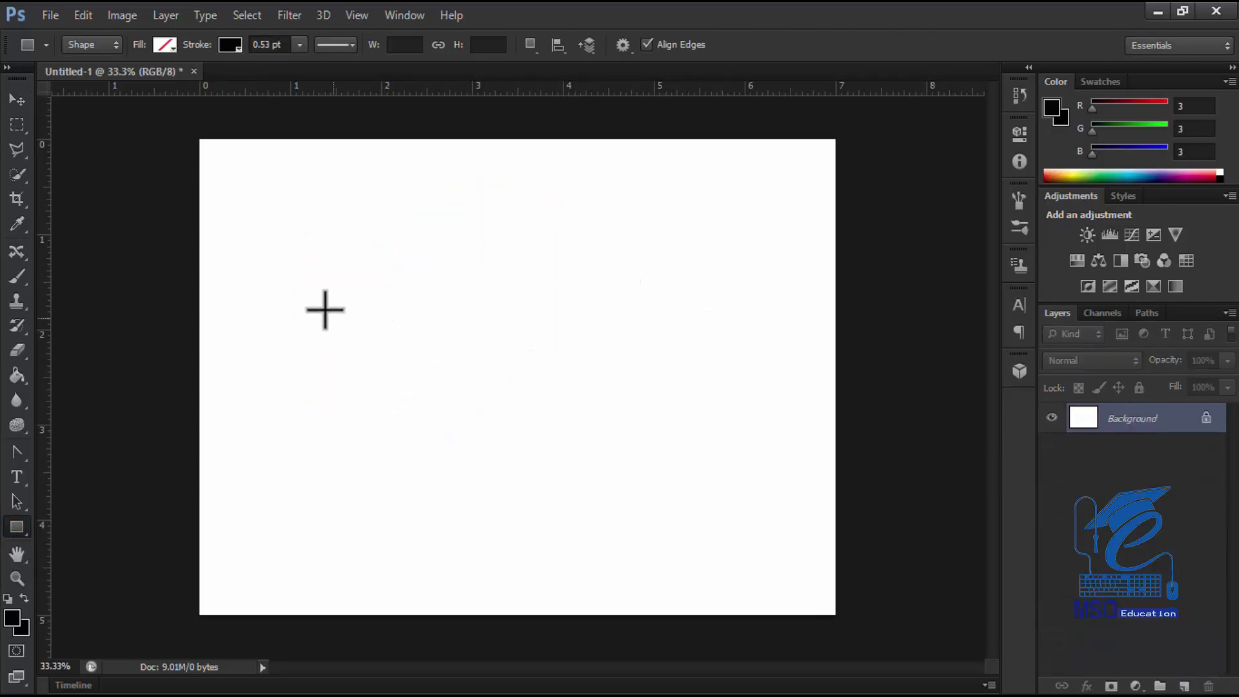
pyautogui.click(332, 268)
pyautogui.click(595, 296)
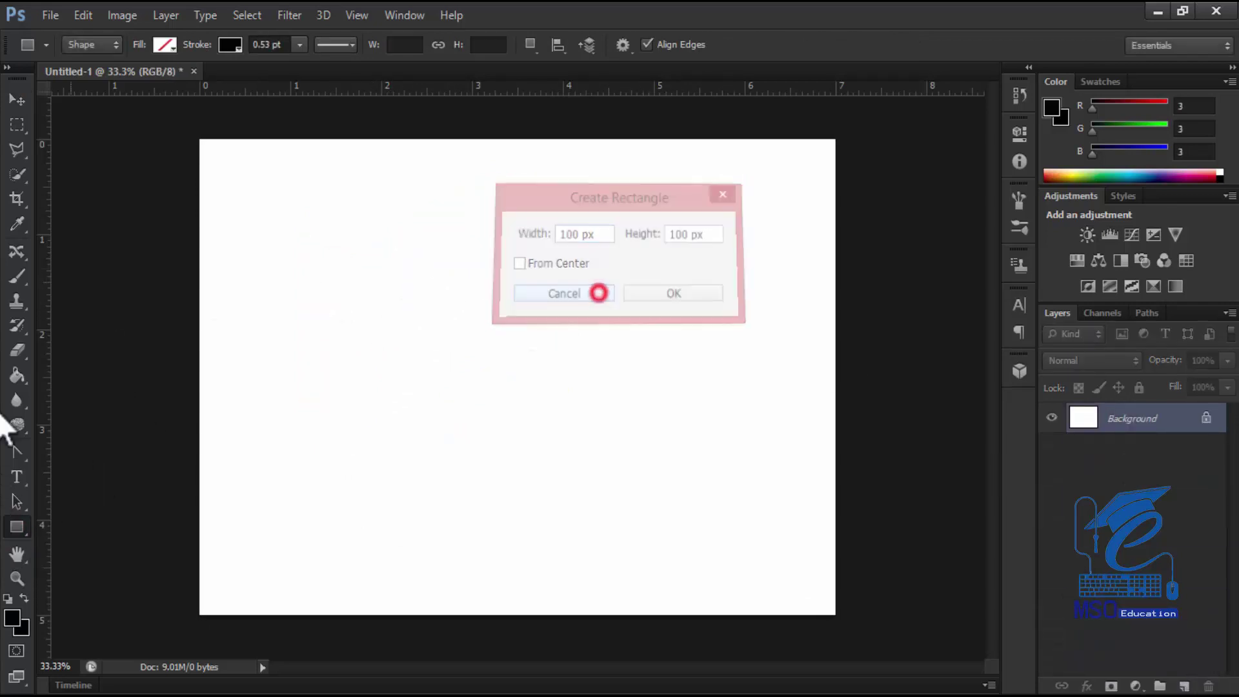
# Draw a rounded rectangle about 447 × 330 px with a 10 px corner radius and fill it with the light blue swatch.
pyautogui.click(23, 530)
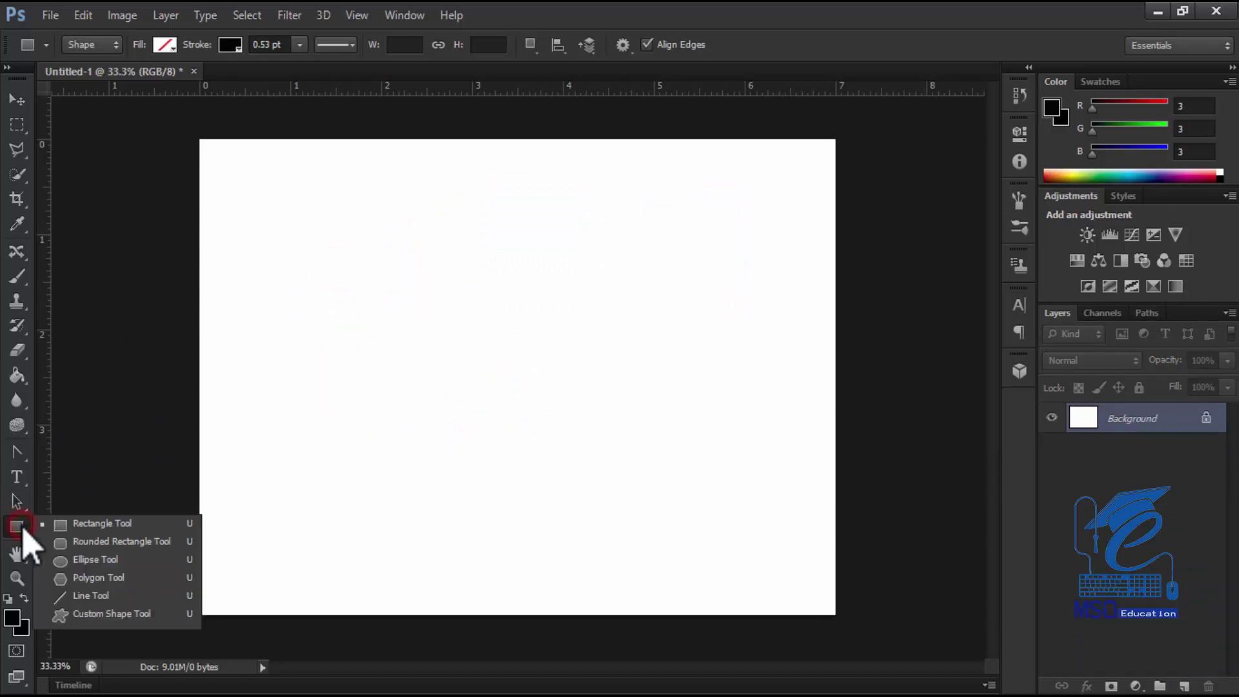
pyautogui.click(117, 542)
pyautogui.moveTo(358, 243); pyautogui.dragTo(493, 347)
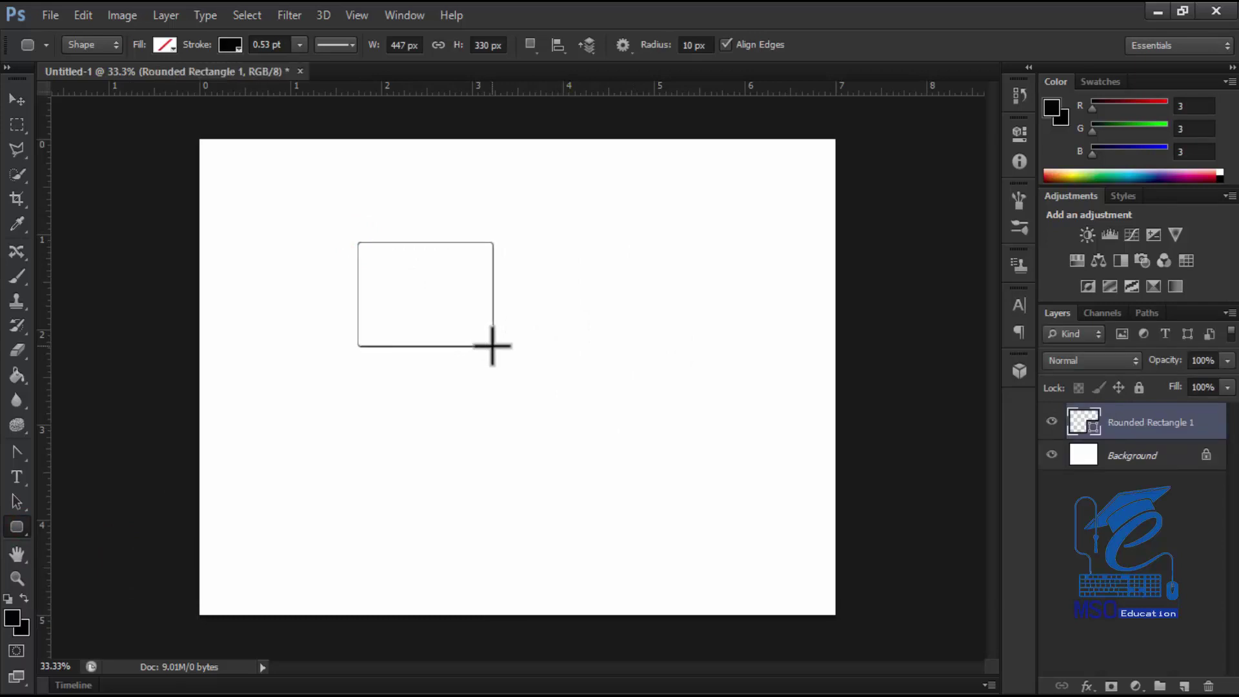
pyautogui.click(170, 46)
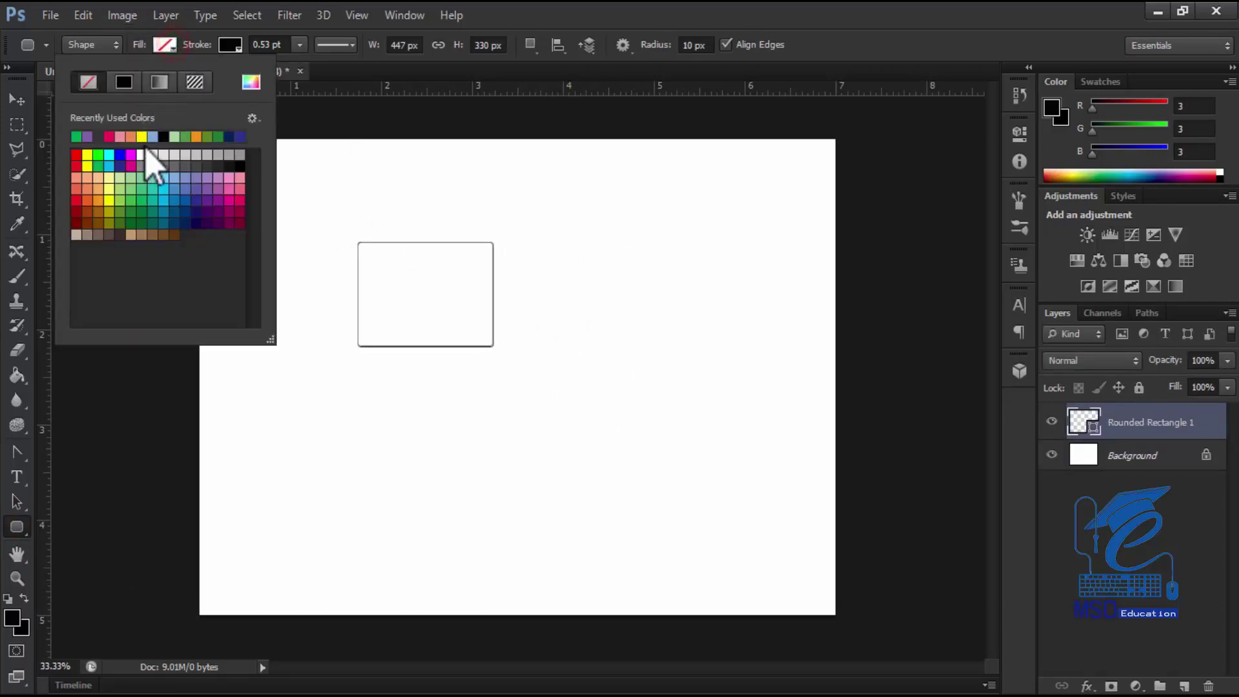
pyautogui.click(151, 136)
# Set the corner radius to 20 px and draw a rounded rectangle about 356 × 317 px beside the first one at 100% zoom.
pyautogui.click(17, 101)
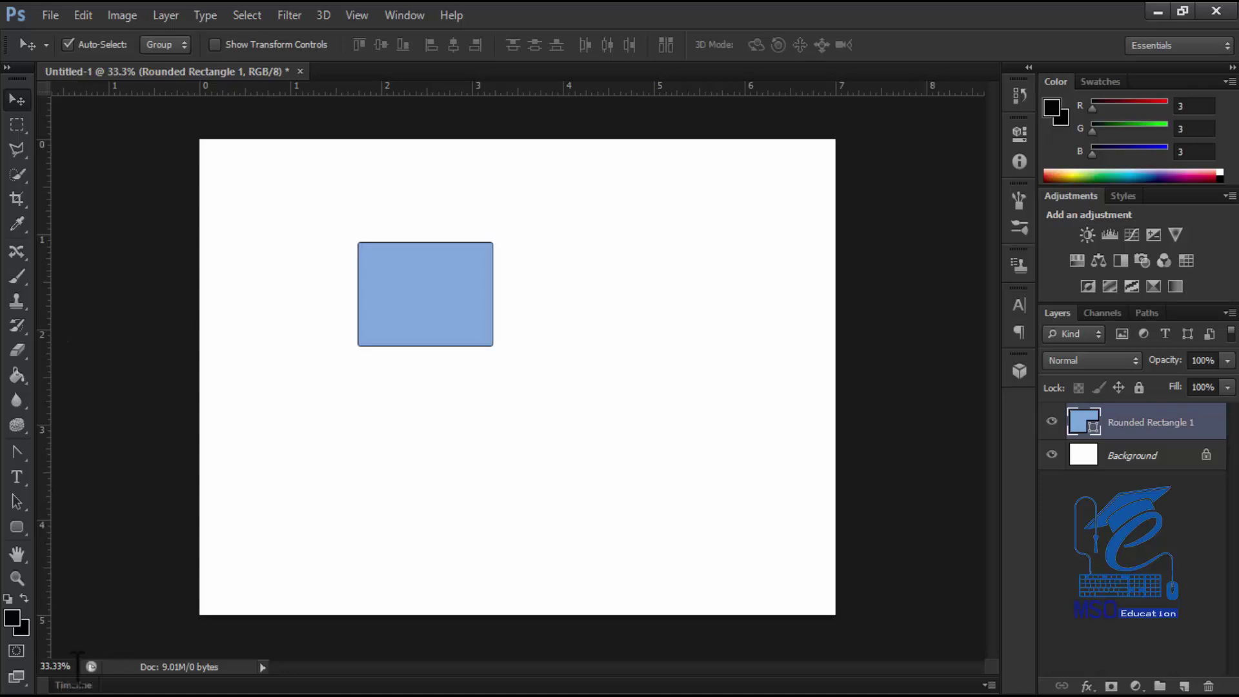
pyautogui.press('Return')
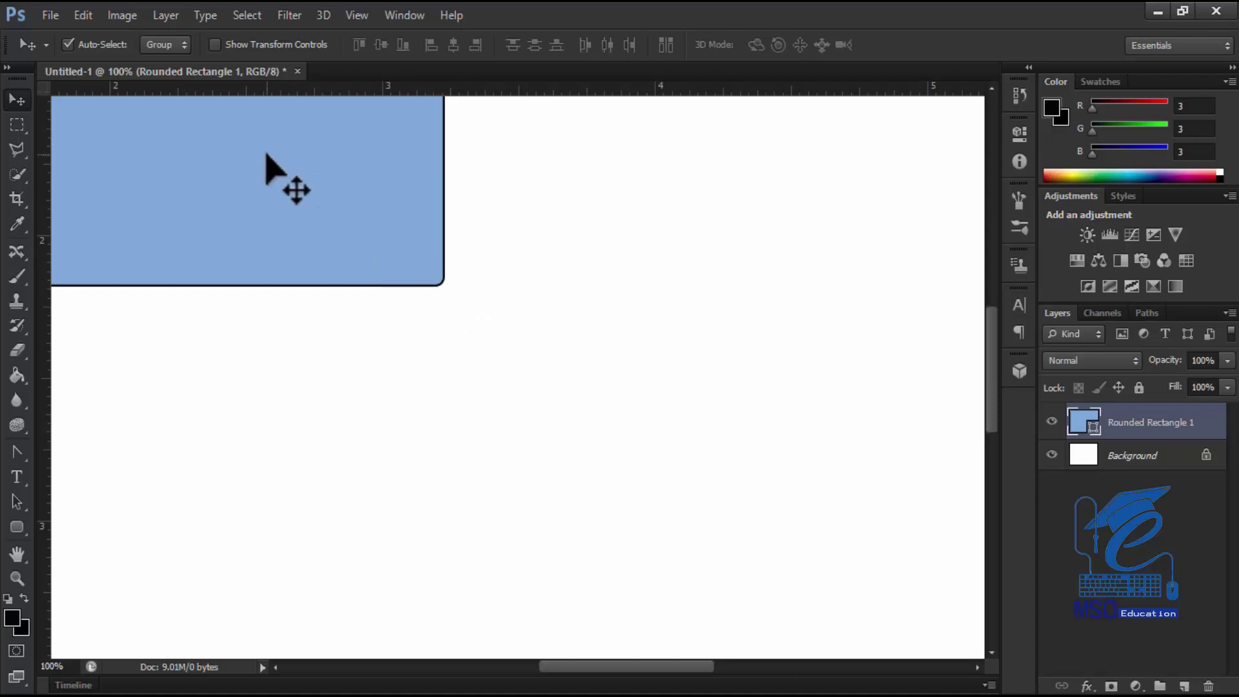
pyautogui.click(16, 527)
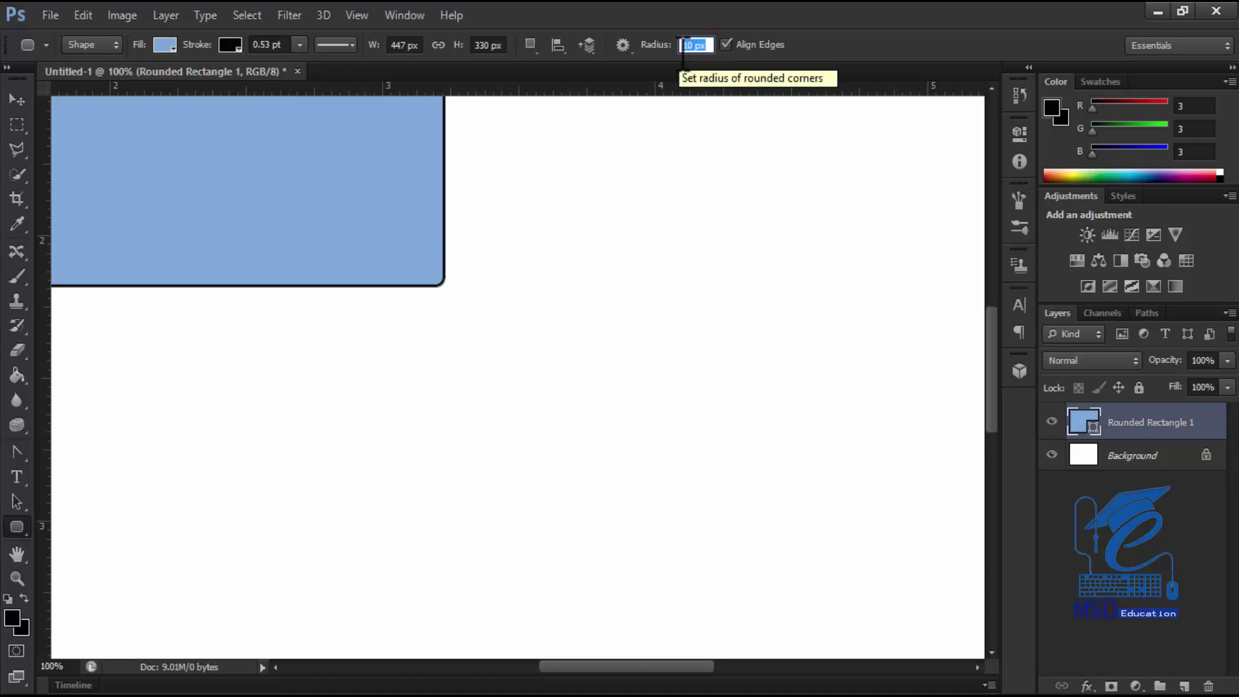
pyautogui.write('20')
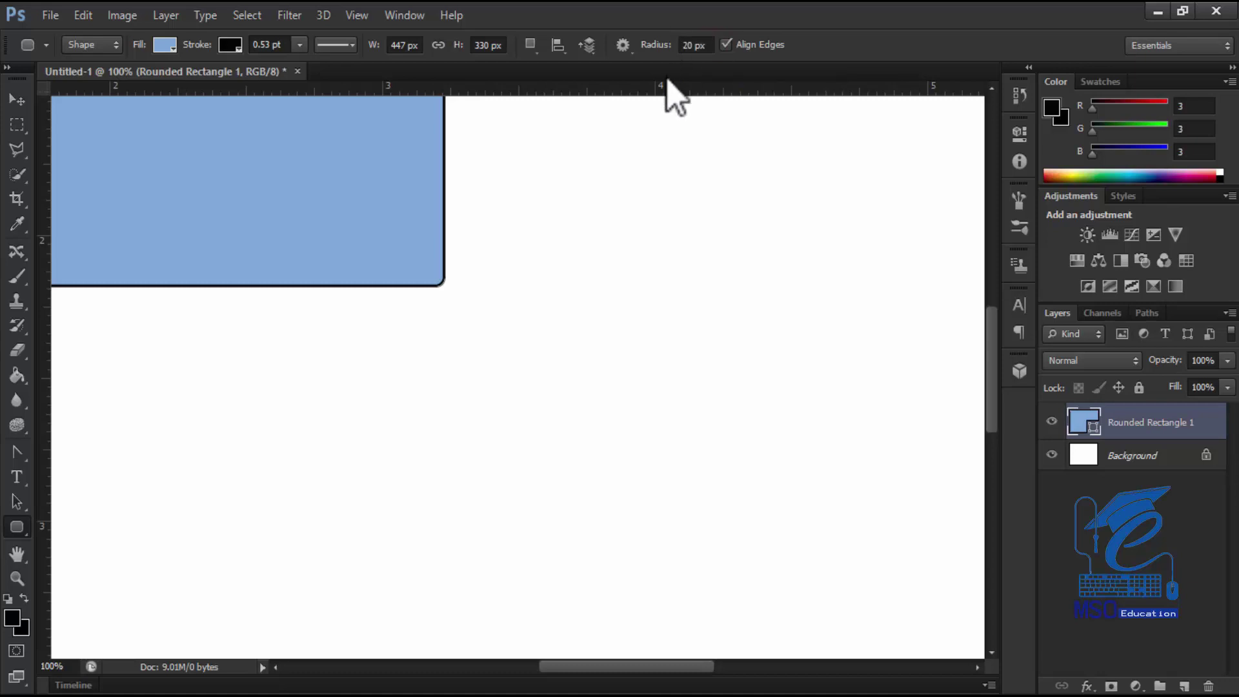
pyautogui.moveTo(513, 185)
pyautogui.mouseDown()
pyautogui.moveTo(645, 329)
pyautogui.moveTo(803, 476)
pyautogui.moveTo(833, 486)
pyautogui.mouseUp()
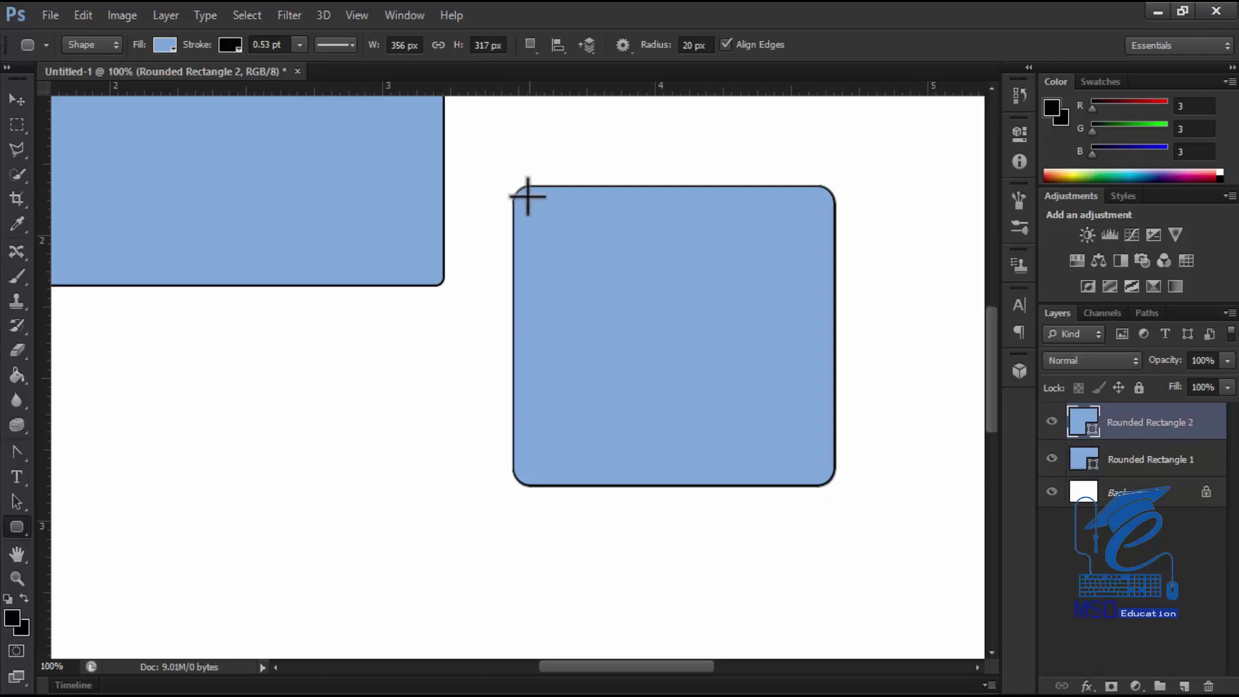
# Draw rounded rectangles of about 257 × 239 px and 81 × 116 px with a 50 px radius, and one about 80 × 47 px with 5 px.
pyautogui.click(707, 44)
pyautogui.moveTo(210, 357); pyautogui.dragTo(443, 584)
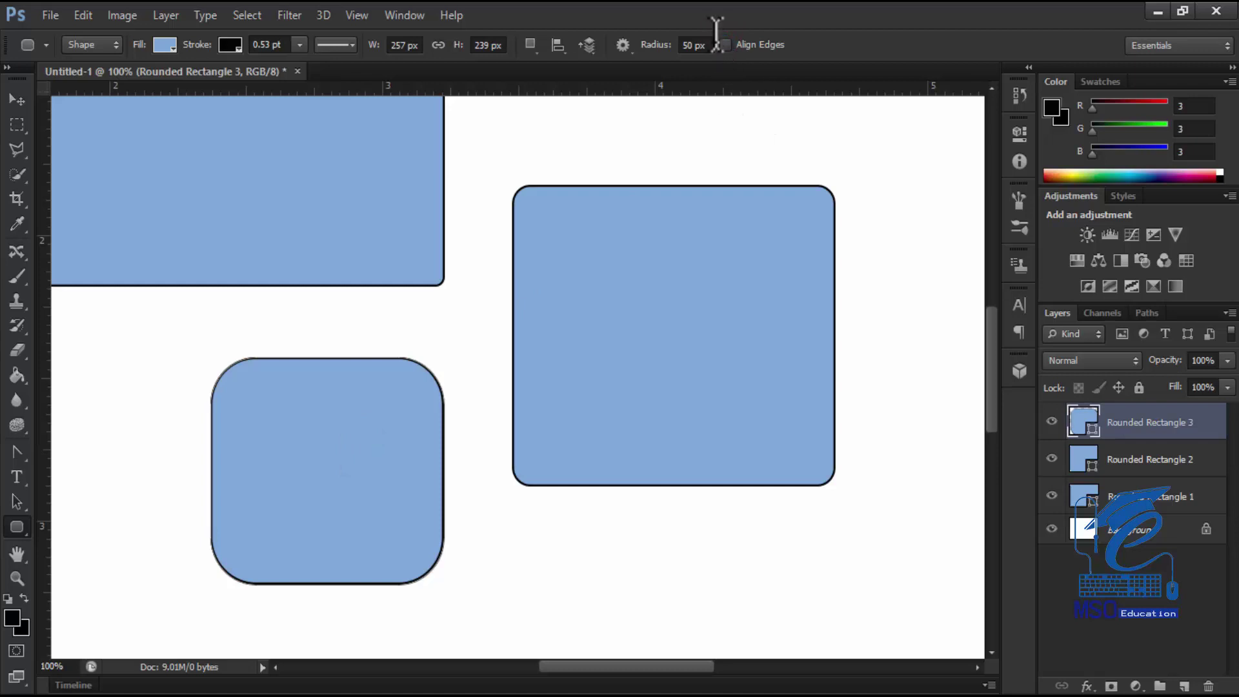
pyautogui.moveTo(460, 310); pyautogui.dragTo(533, 418)
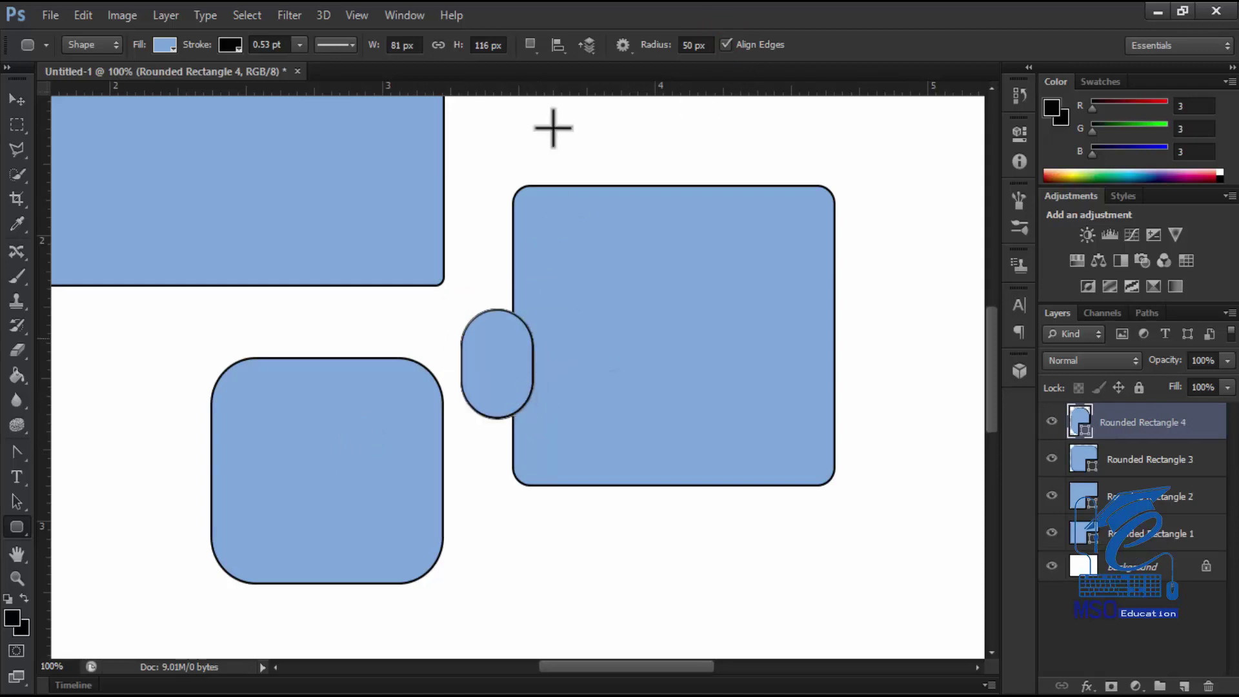
pyautogui.click(709, 45)
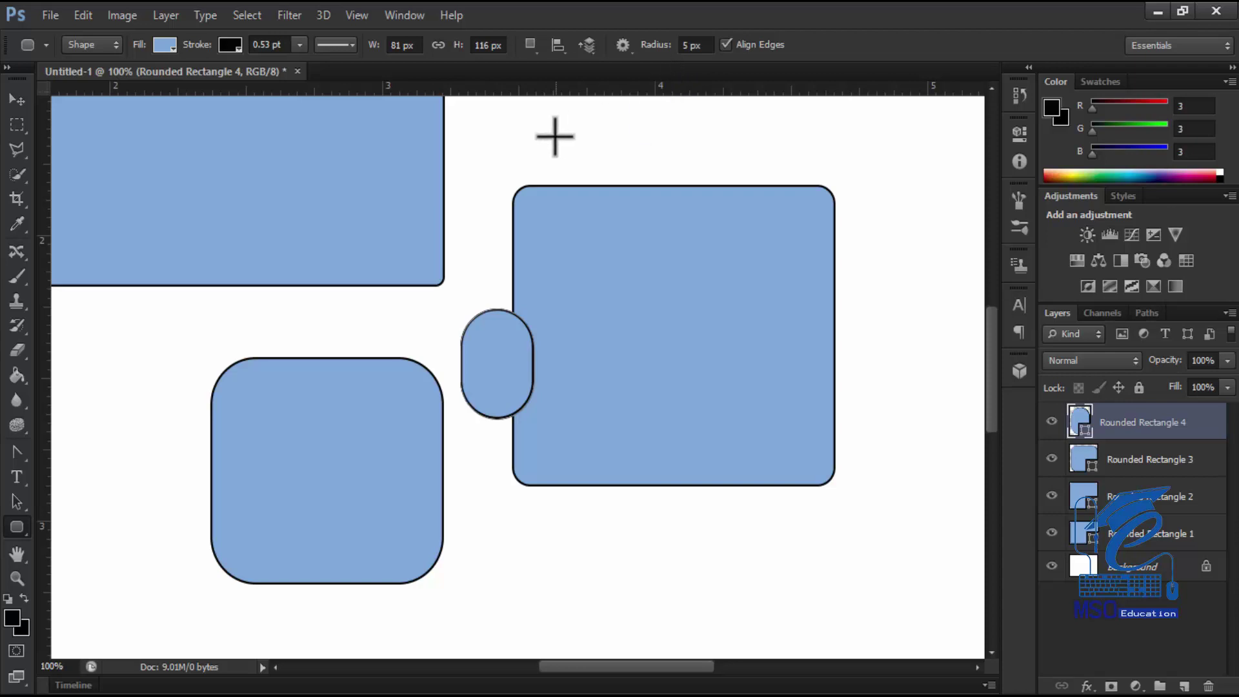
pyautogui.moveTo(555, 136); pyautogui.dragTo(627, 179)
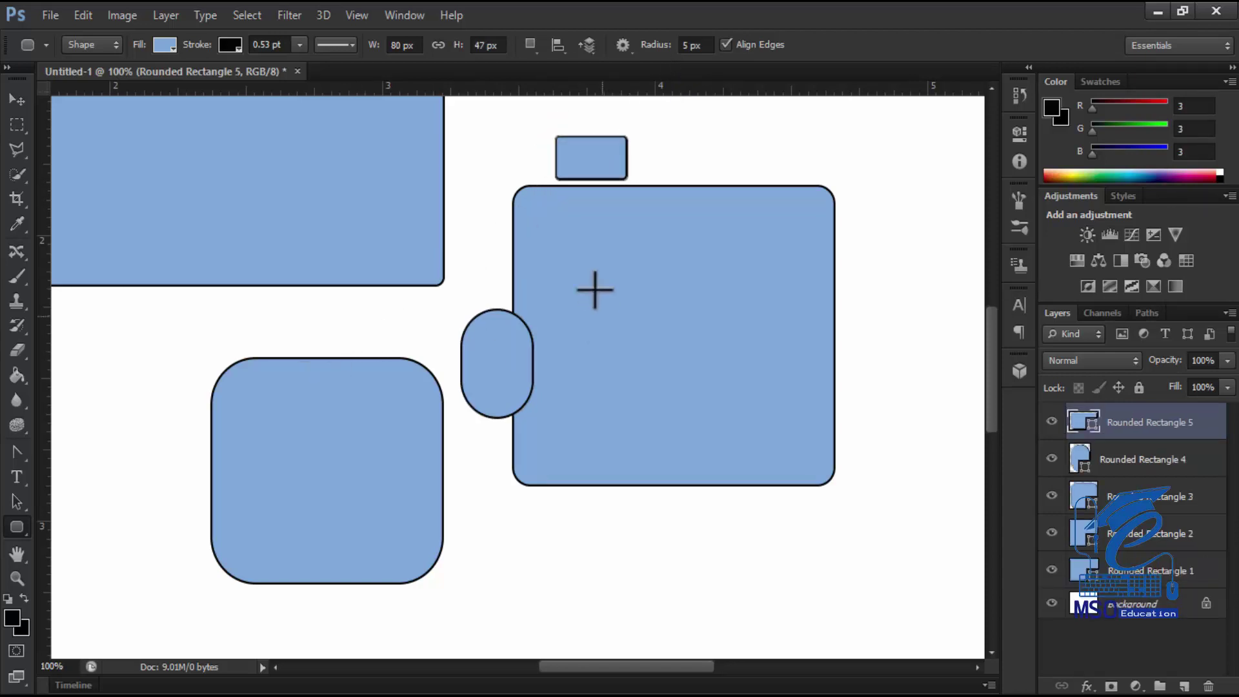
# Try large overlapping rounded rectangles with 5 px and 30 px corner radii, undoing the first and deleting all the rounded rectangle layers.
pyautogui.moveTo(322, 226); pyautogui.dragTo(885, 594)
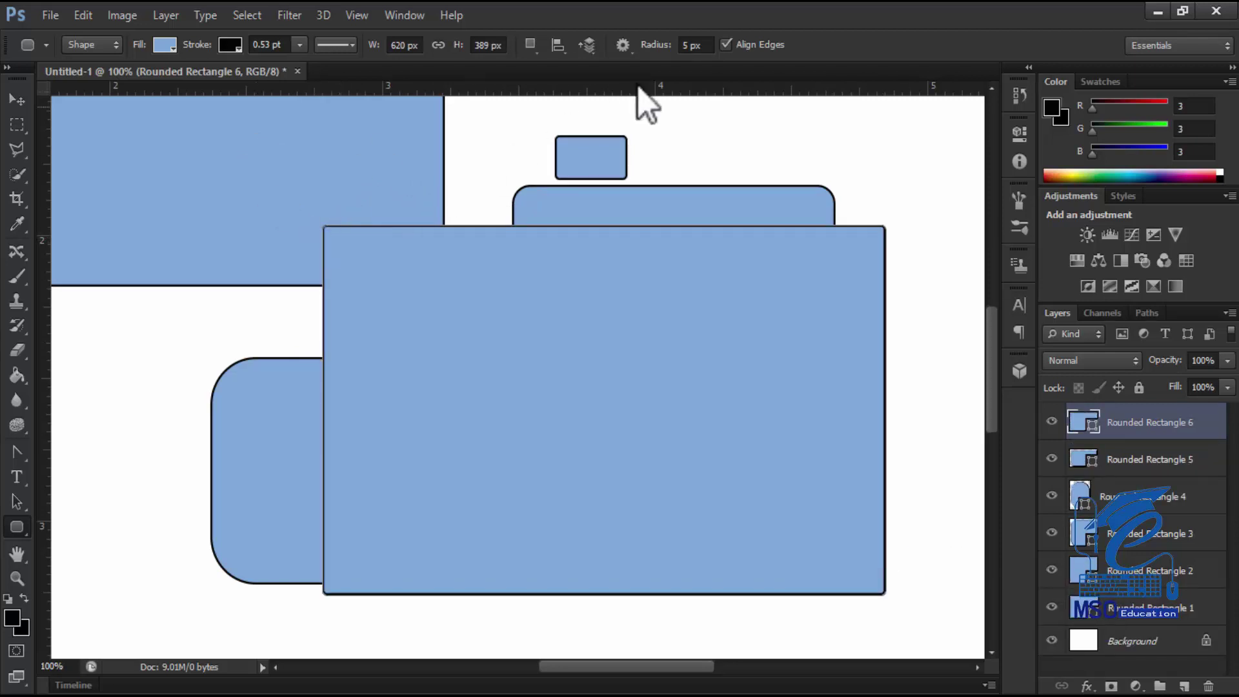
pyautogui.hotkey('ctrl', 'z')
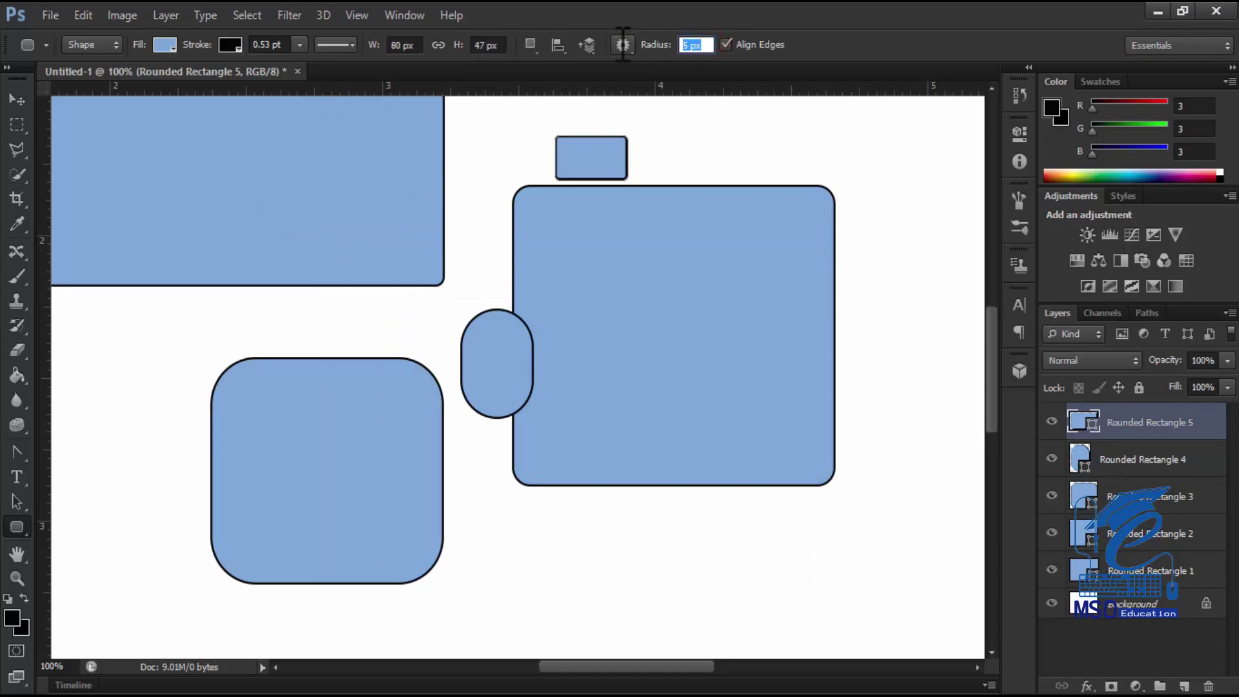
pyautogui.moveTo(281, 205); pyautogui.dragTo(833, 594)
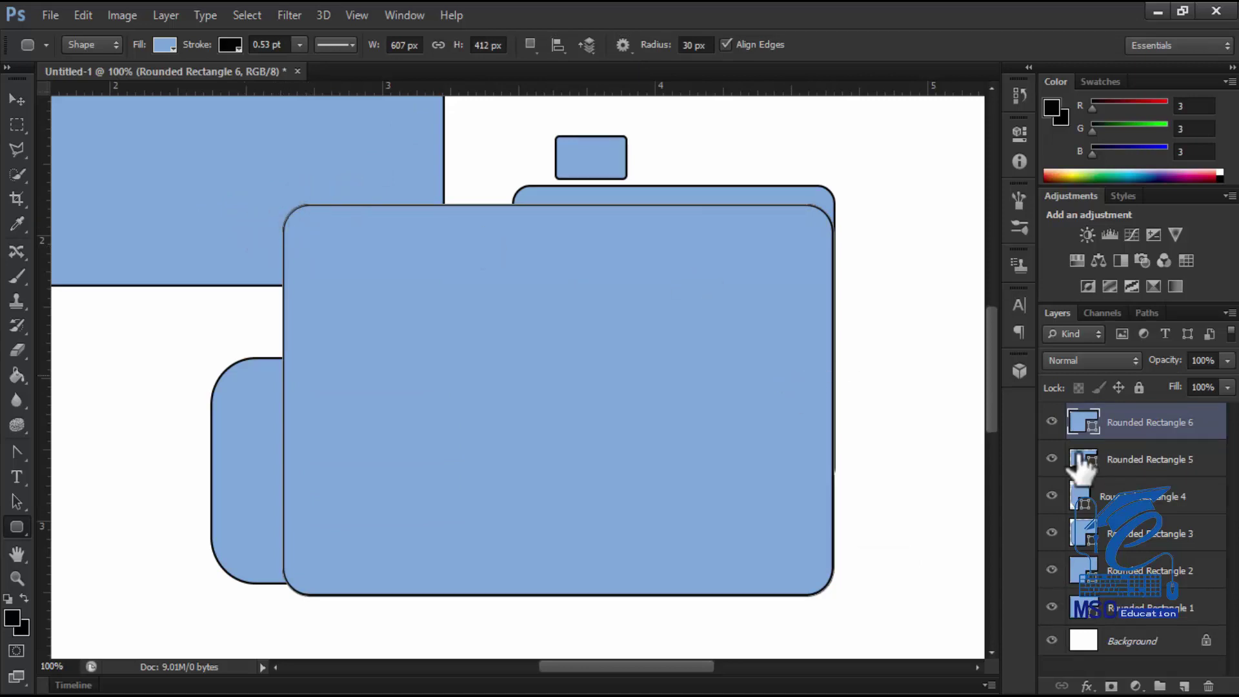
pyautogui.moveTo(1137, 437); pyautogui.dragTo(1208, 685)
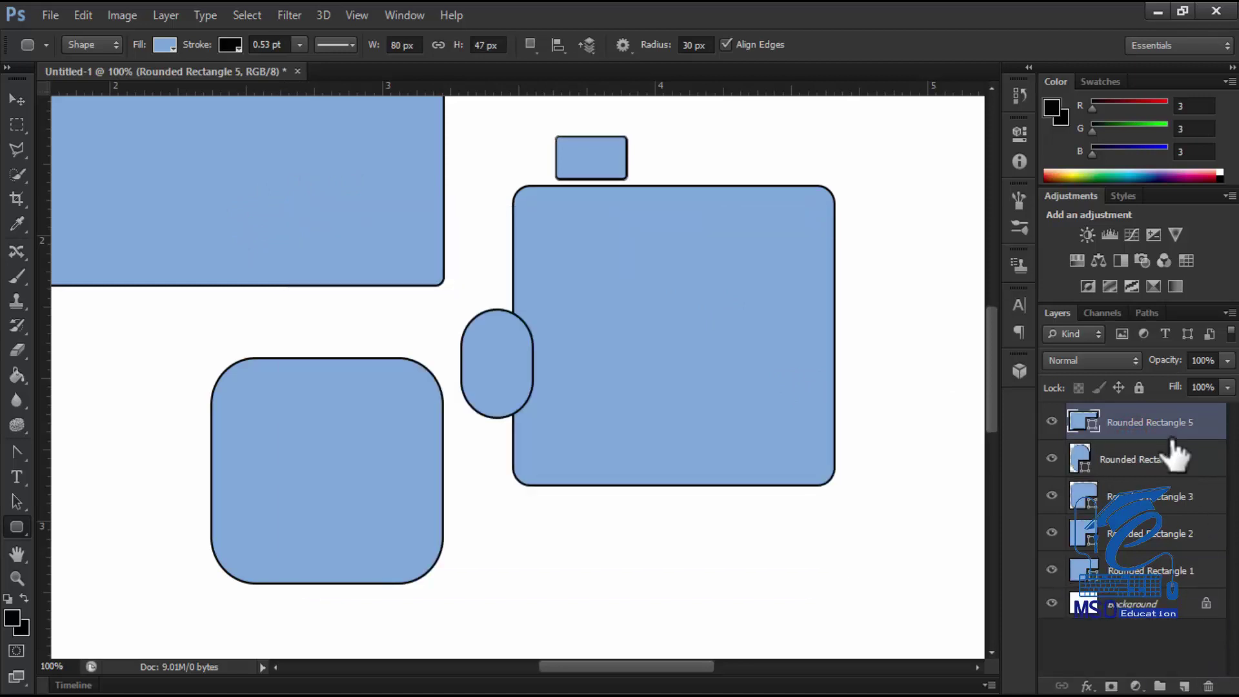
# Draw an ellipse about 333 × 357 px with no fill and a 0.53 pt black stroke.
pyautogui.rightClick(17, 526)
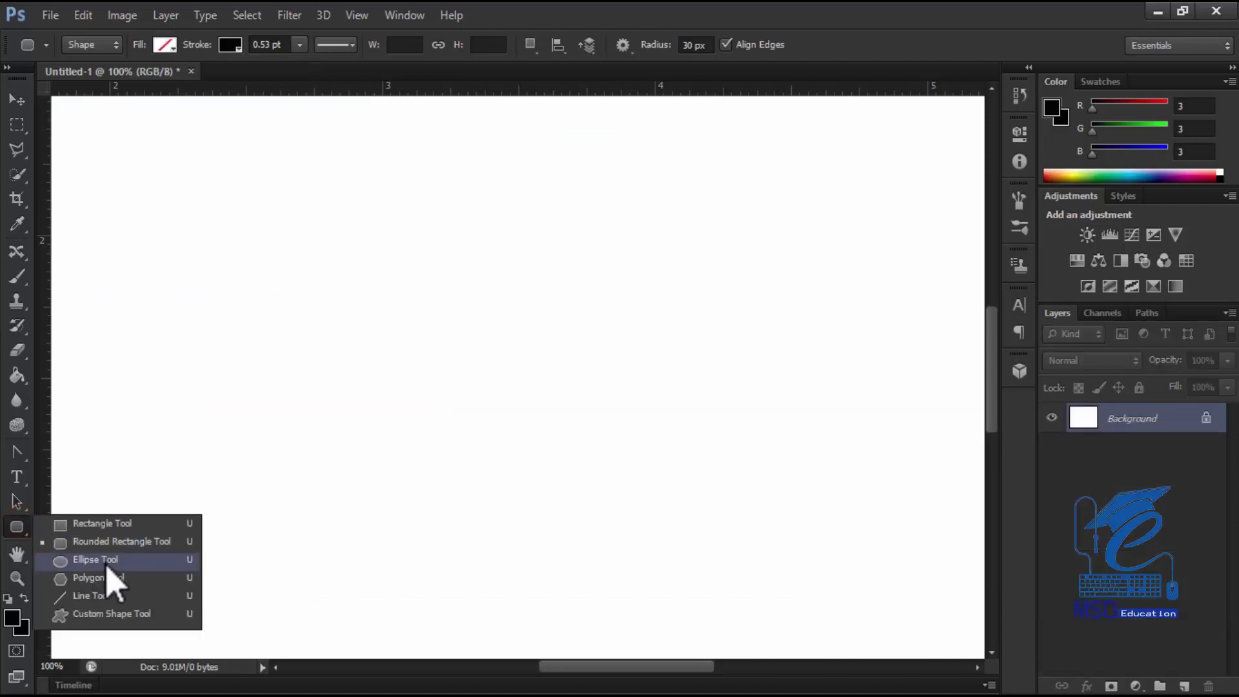
pyautogui.click(96, 560)
pyautogui.moveTo(281, 239); pyautogui.dragTo(582, 577)
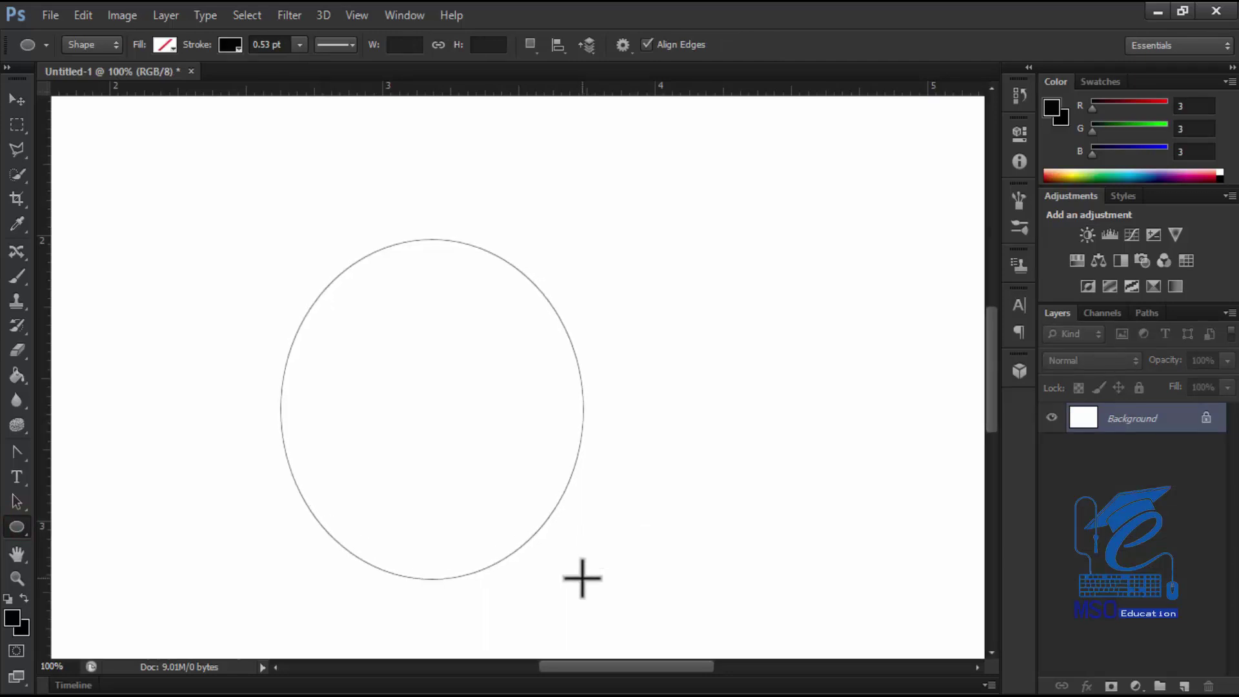
pyautogui.click(166, 44)
pyautogui.click(231, 45)
# Try the Ellipse Tool's Path mode, return it to Shape mode, and remove the ellipse from the canvas.
pyautogui.click(100, 47)
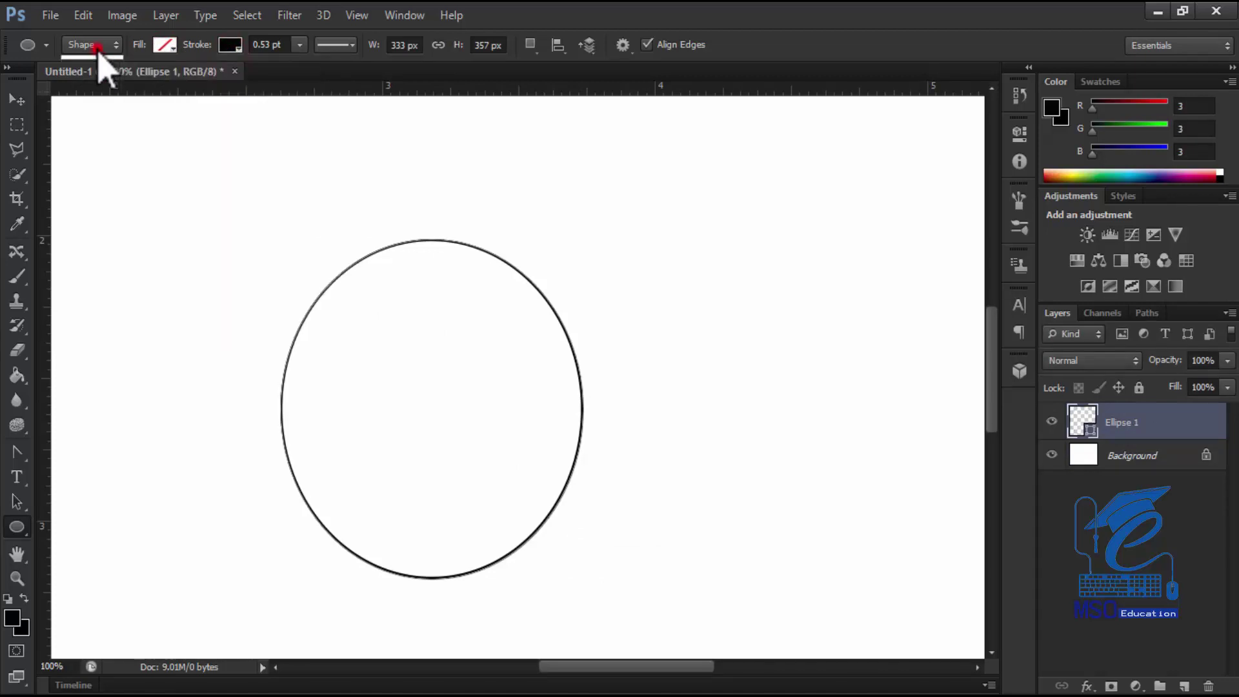
pyautogui.click(96, 44)
pyautogui.click(92, 47)
pyautogui.click(97, 44)
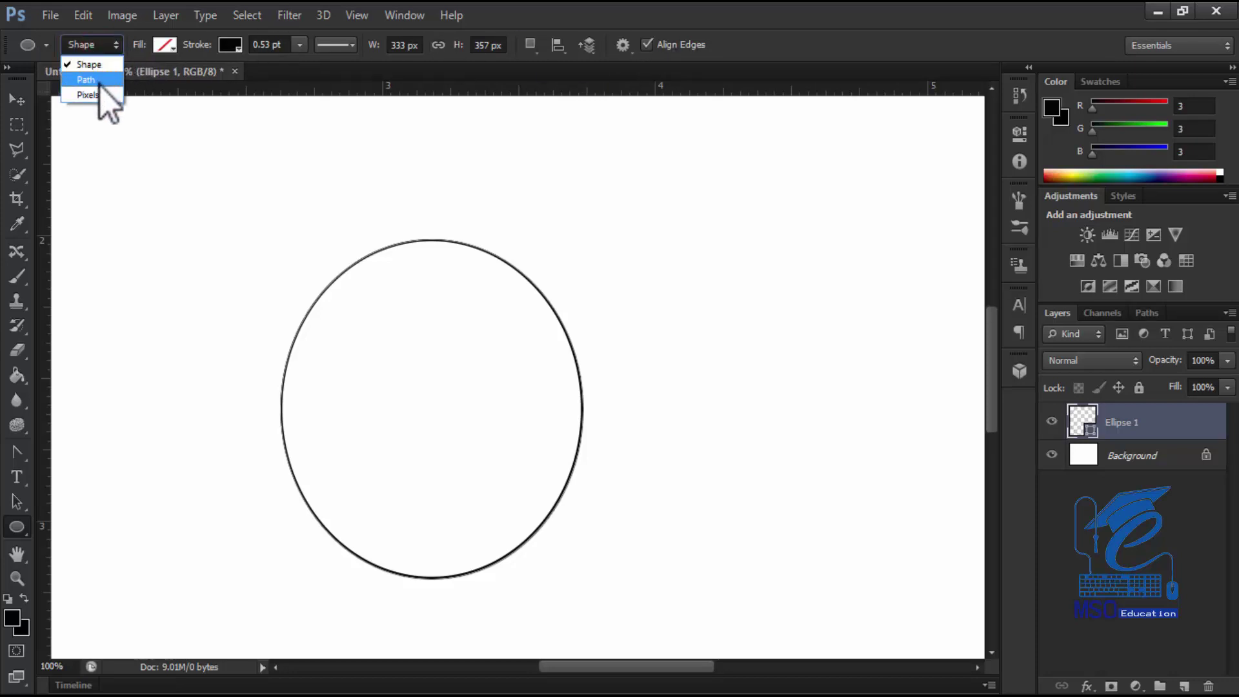
pyautogui.click(86, 80)
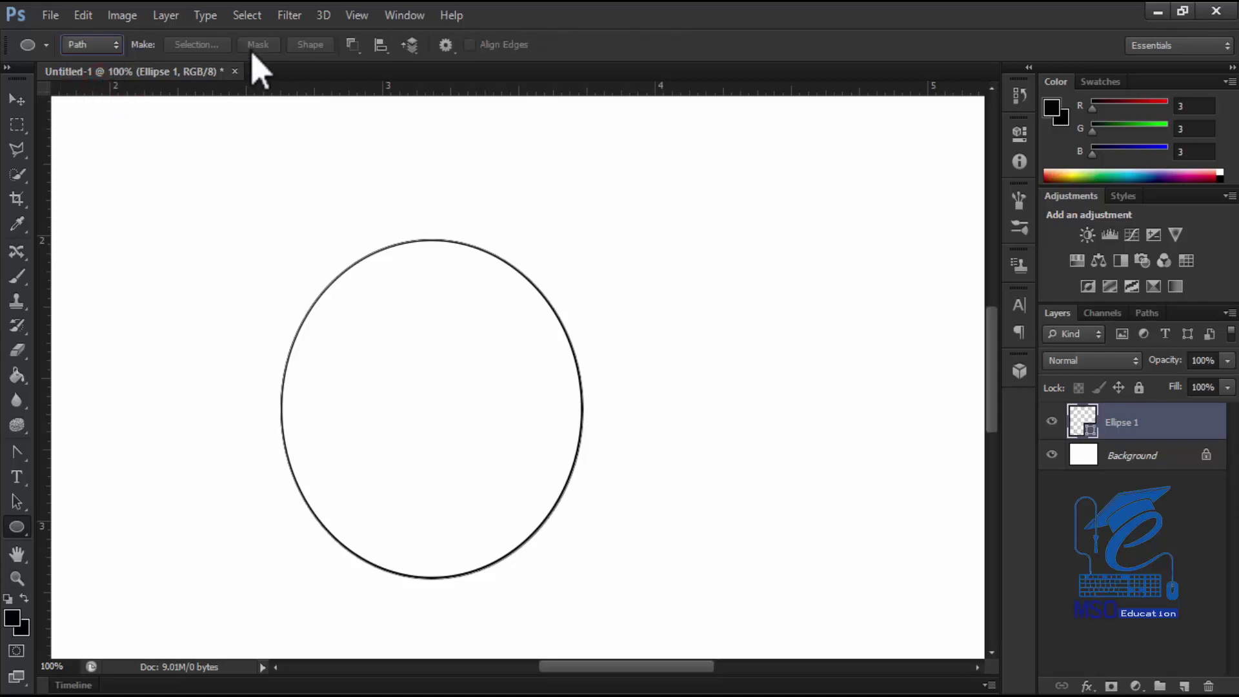
pyautogui.hotkey('ctrl', 'z')
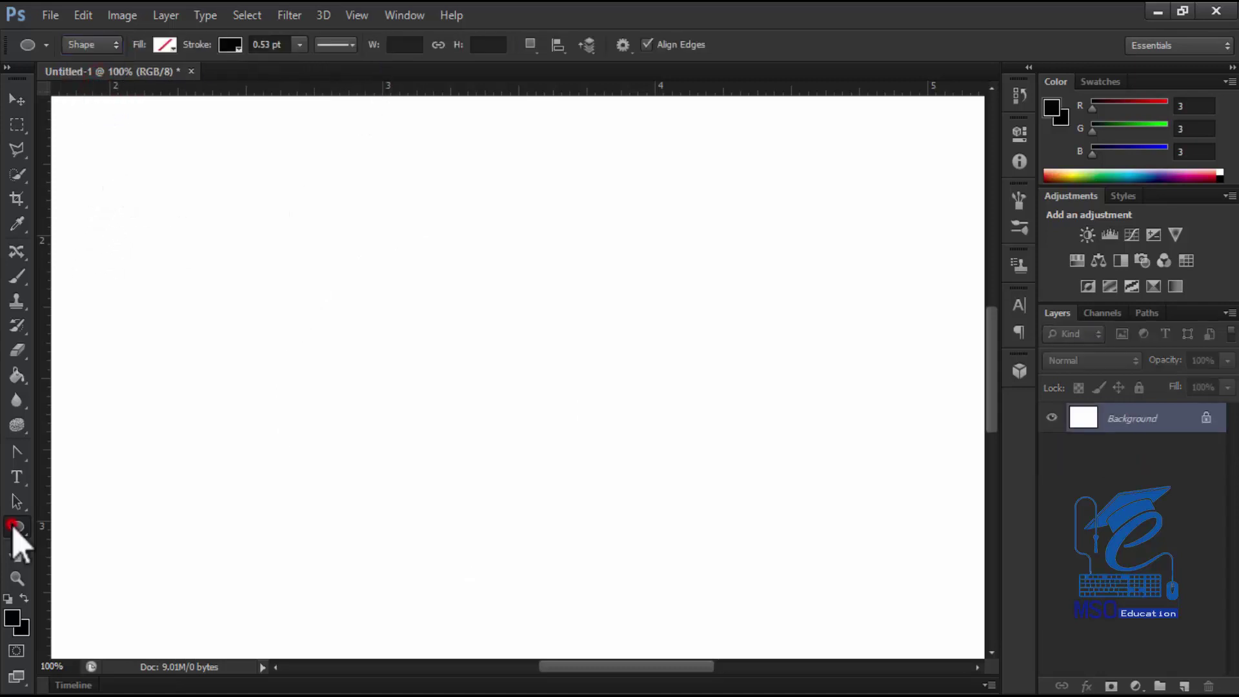
# Draw a three-sided star about 273 × 253 px with the Polygon Tool and move it nearer the middle of the canvas.
pyautogui.rightClick(17, 526)
pyautogui.click(55, 564)
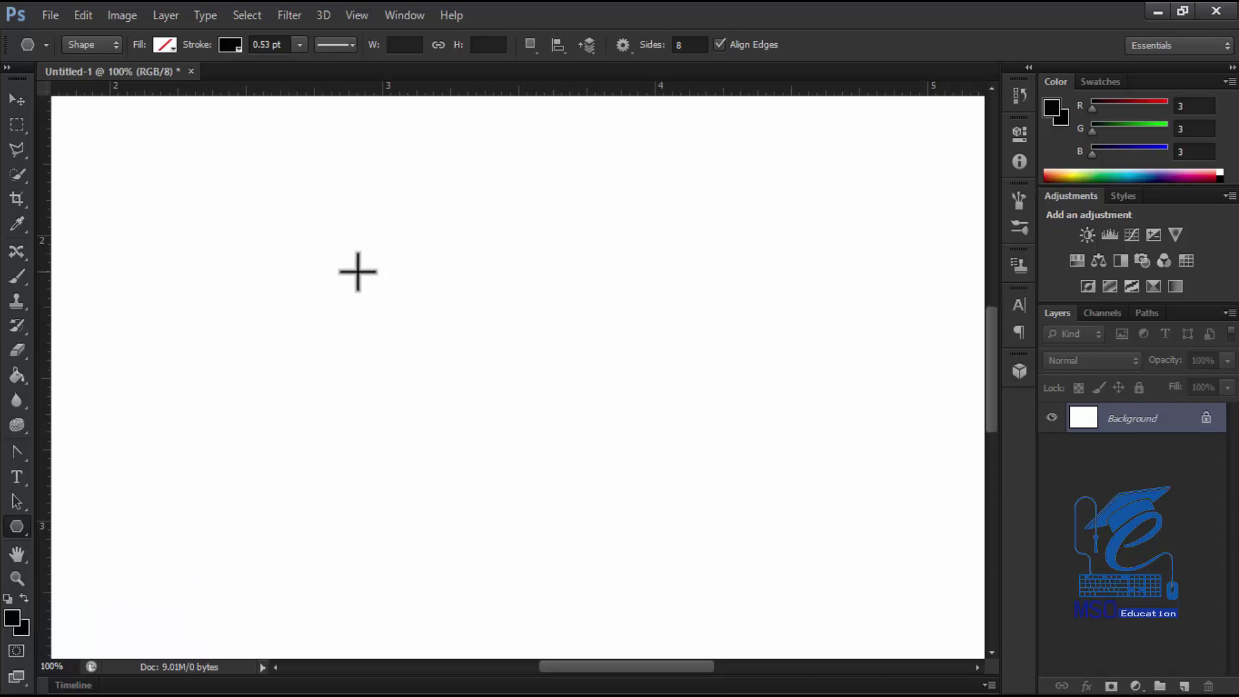
pyautogui.moveTo(343, 268); pyautogui.dragTo(515, 318)
pyautogui.click(18, 99)
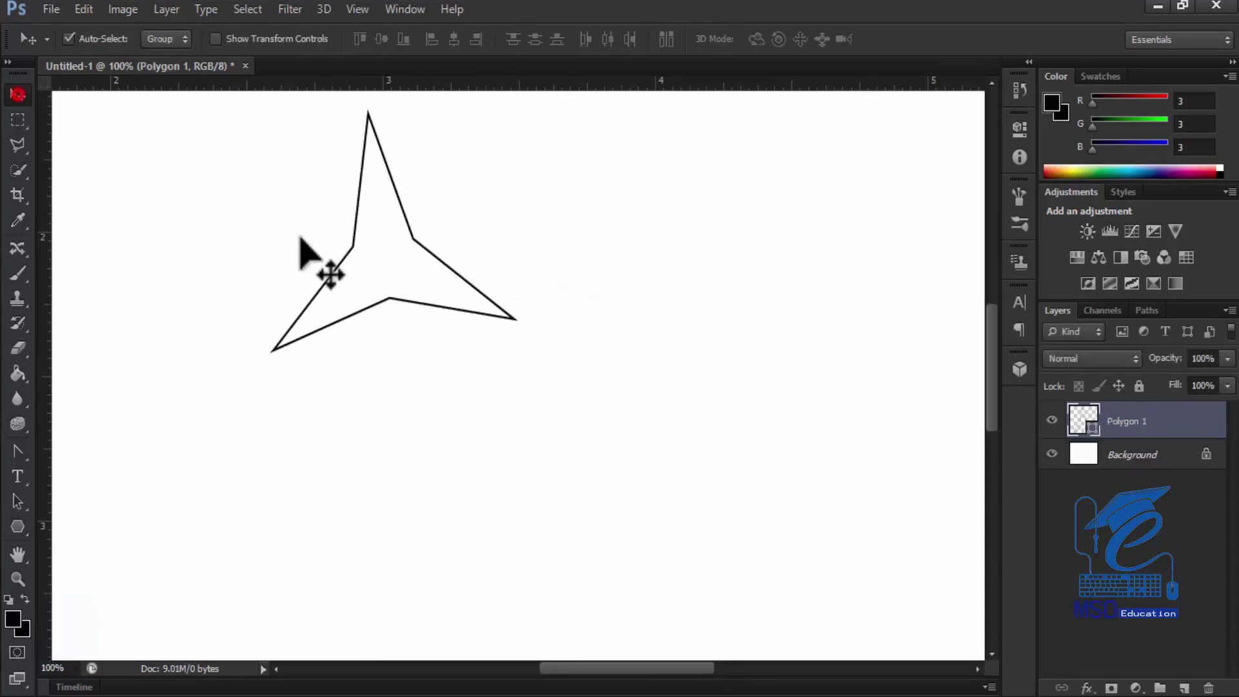
pyautogui.moveTo(368, 272); pyautogui.dragTo(470, 411)
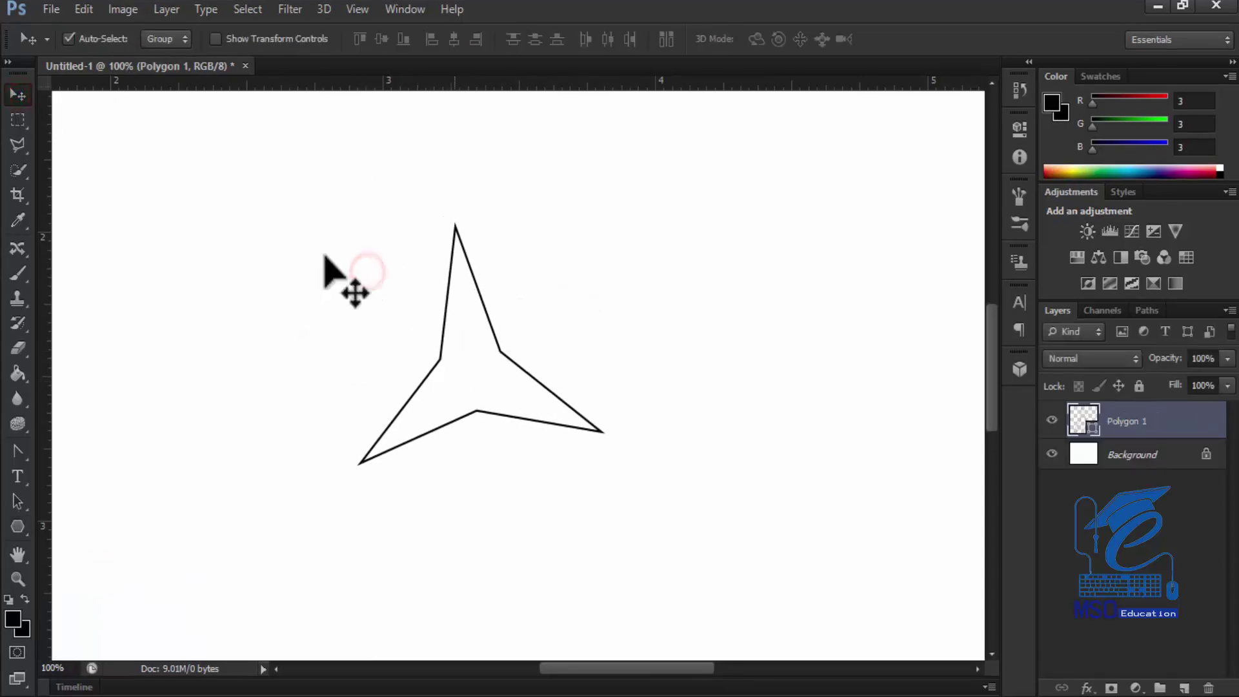
# Give the three-pointed star a yellow fill and no stroke, and shift it slightly downward.
pyautogui.click(17, 526)
pyautogui.click(166, 39)
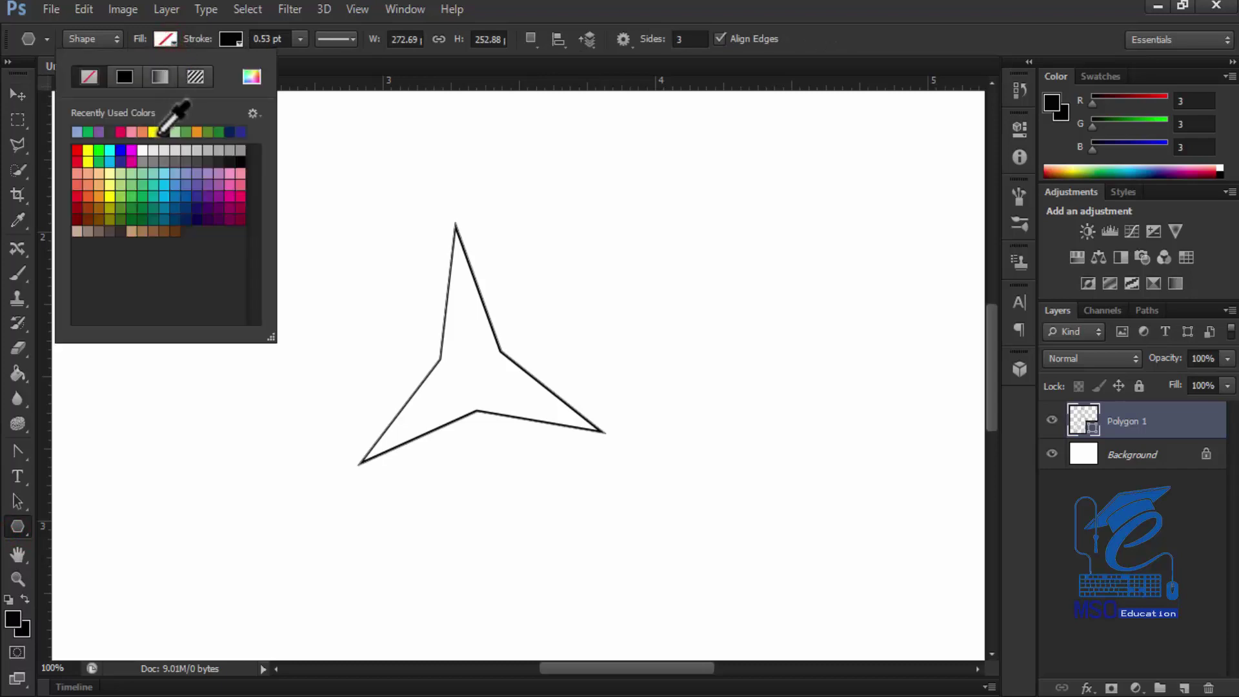
pyautogui.click(153, 132)
pyautogui.click(231, 40)
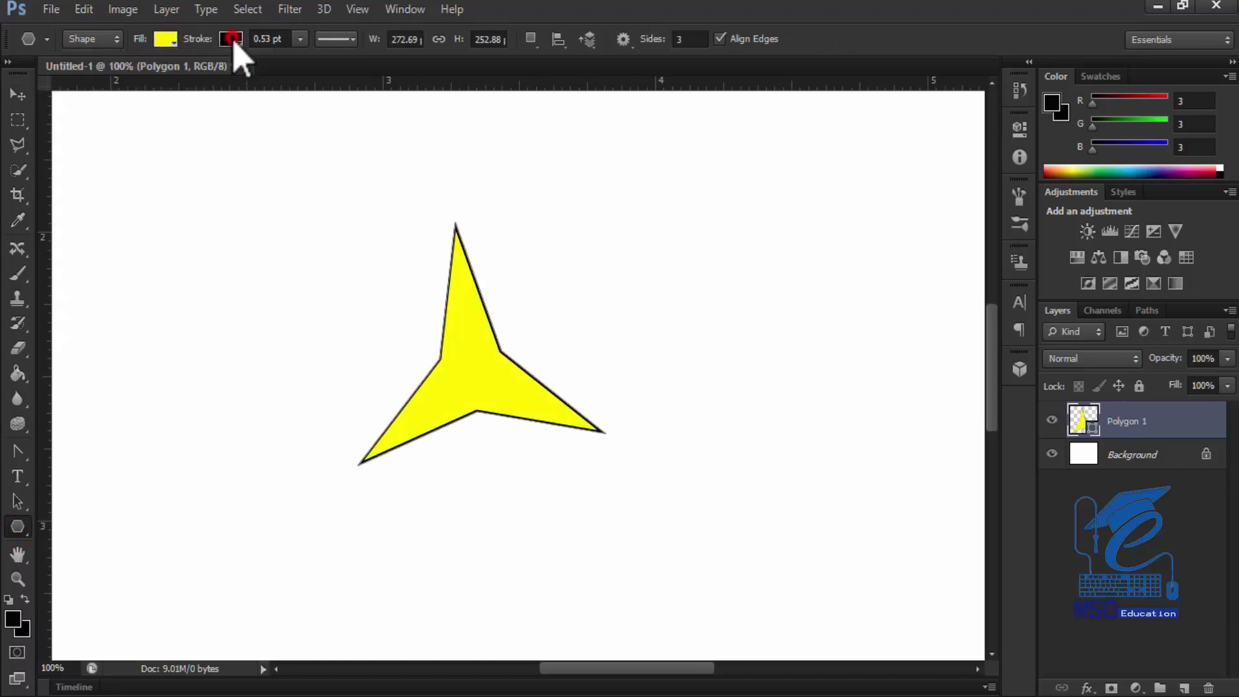
pyautogui.click(232, 41)
pyautogui.click(153, 77)
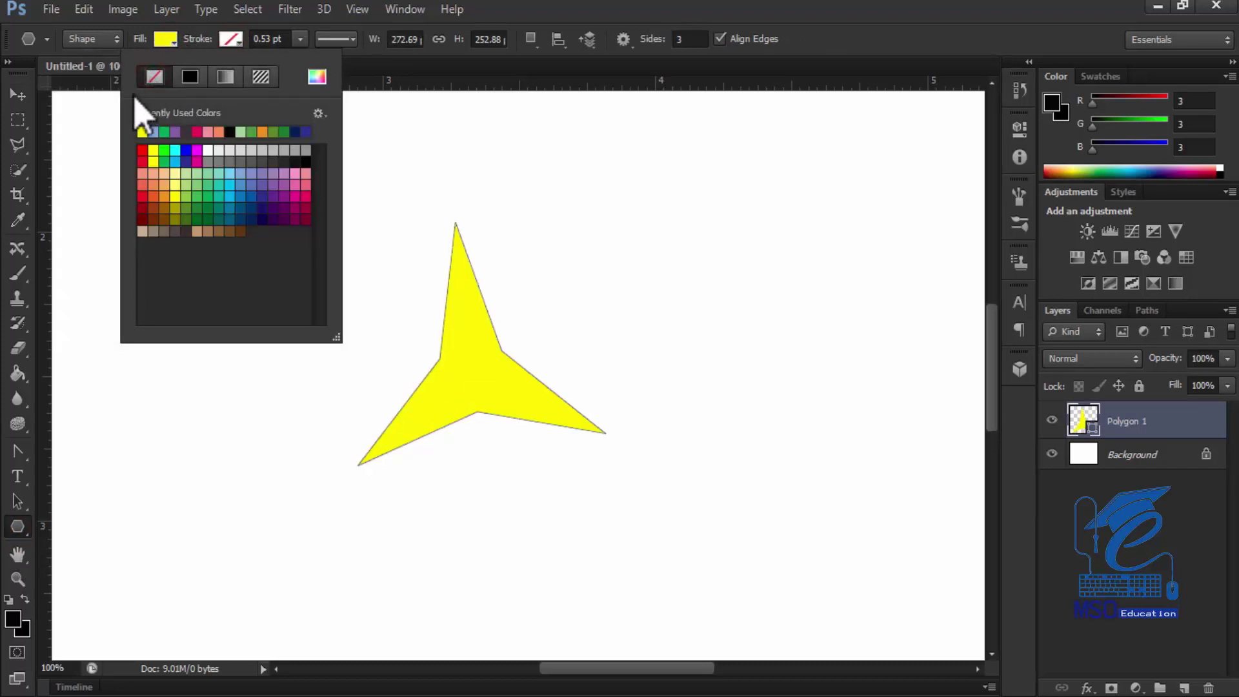
pyautogui.click(17, 95)
pyautogui.moveTo(443, 373)
pyautogui.mouseDown()
pyautogui.moveTo(428, 373)
pyautogui.moveTo(438, 385)
pyautogui.mouseUp()
# Draw a five-sided yellow star about 338 × 345 px and place it to the right of the three-pointed star.
pyautogui.click(17, 527)
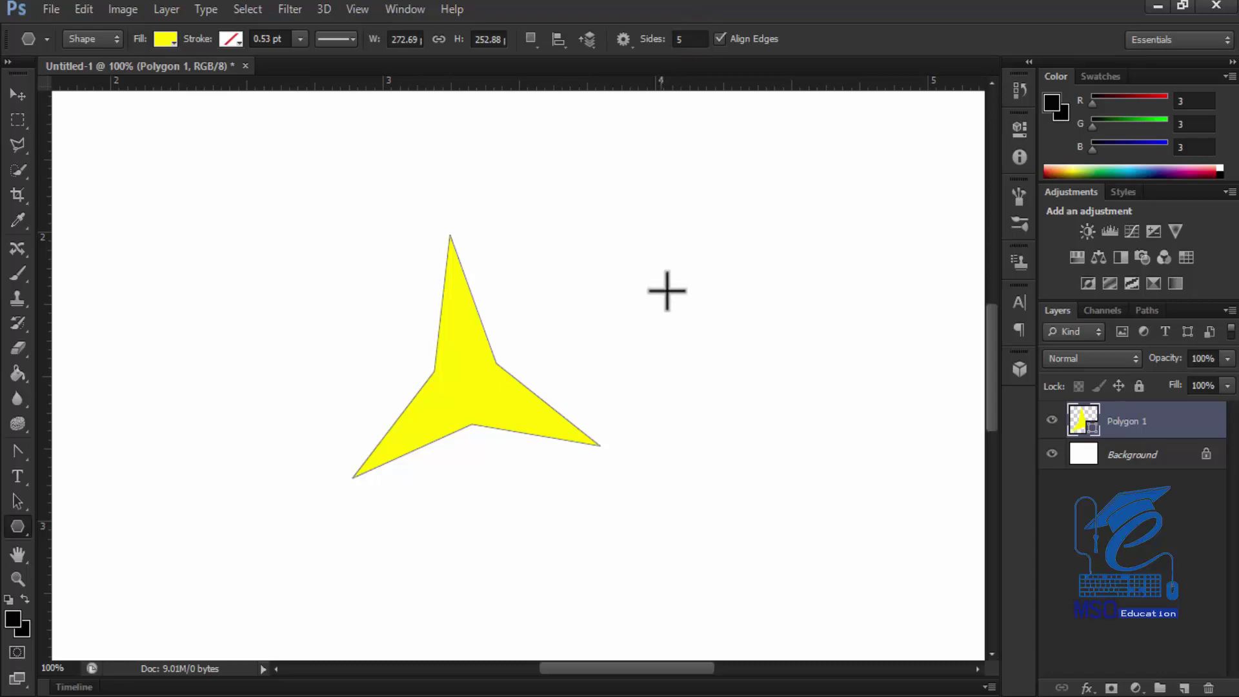
pyautogui.moveTo(591, 188); pyautogui.dragTo(715, 303)
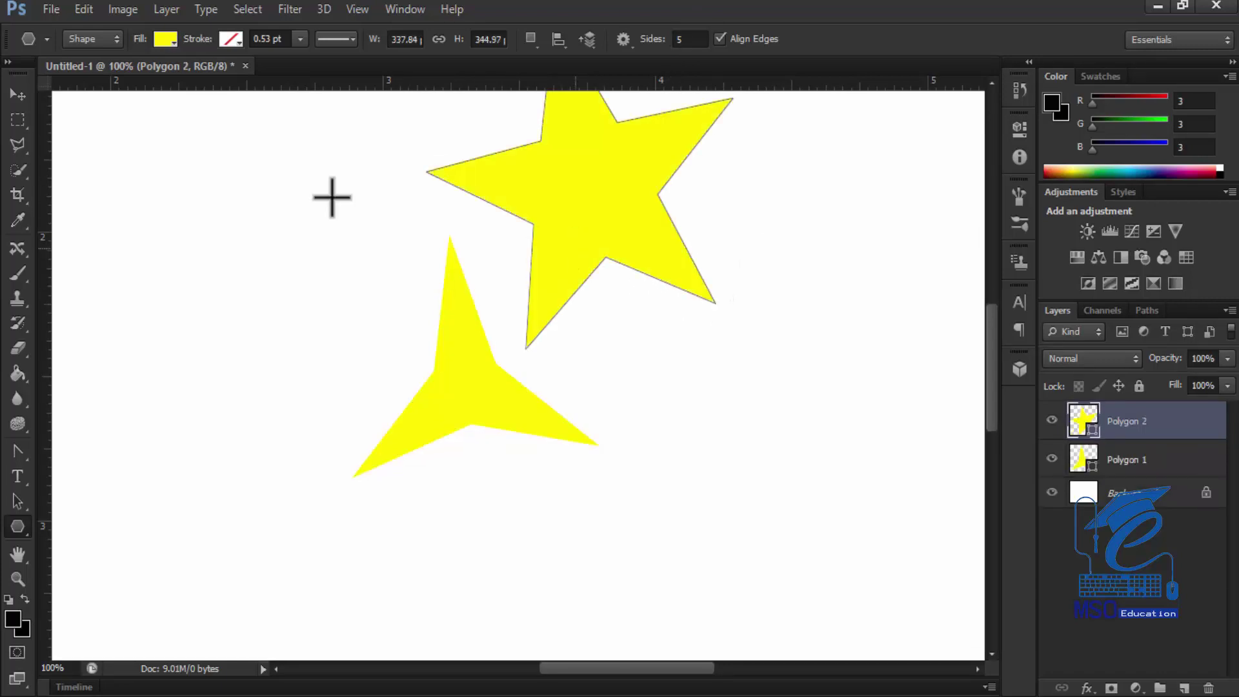
pyautogui.click(17, 94)
pyautogui.moveTo(547, 223); pyautogui.dragTo(631, 347)
# Draw a six-sided yellow star about 298 × 321 px and place it to the left of the three-pointed star.
pyautogui.click(18, 526)
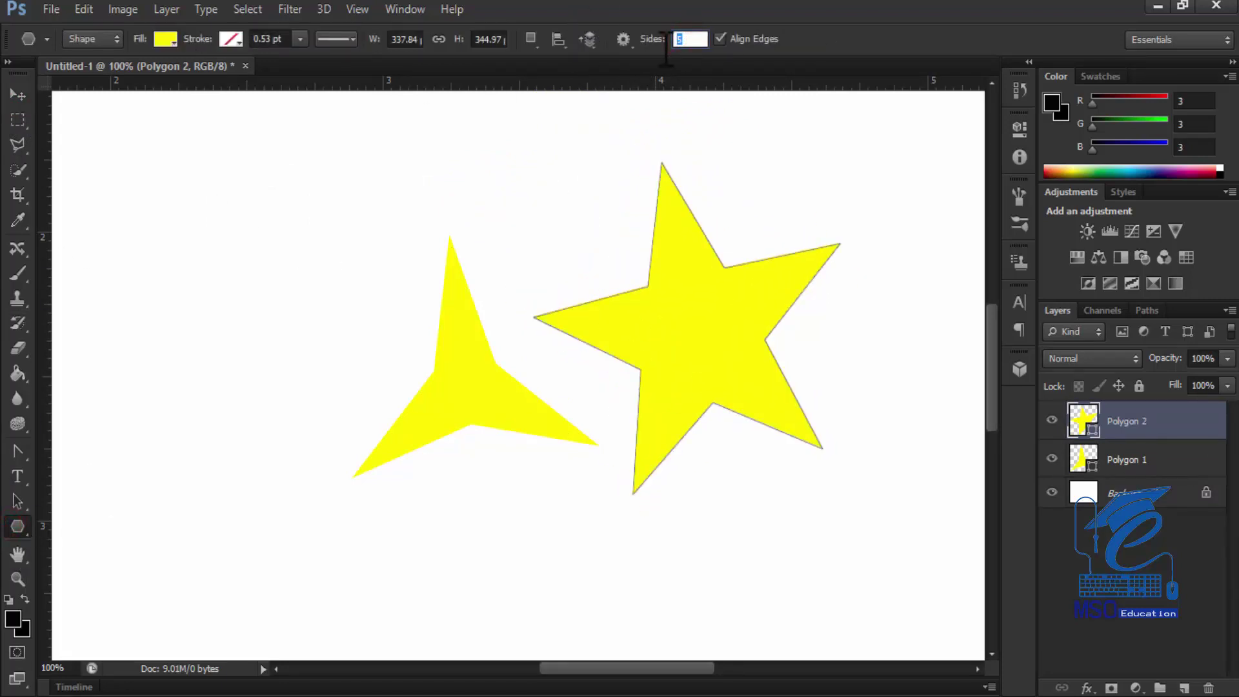
pyautogui.moveTo(188, 262); pyautogui.dragTo(287, 313)
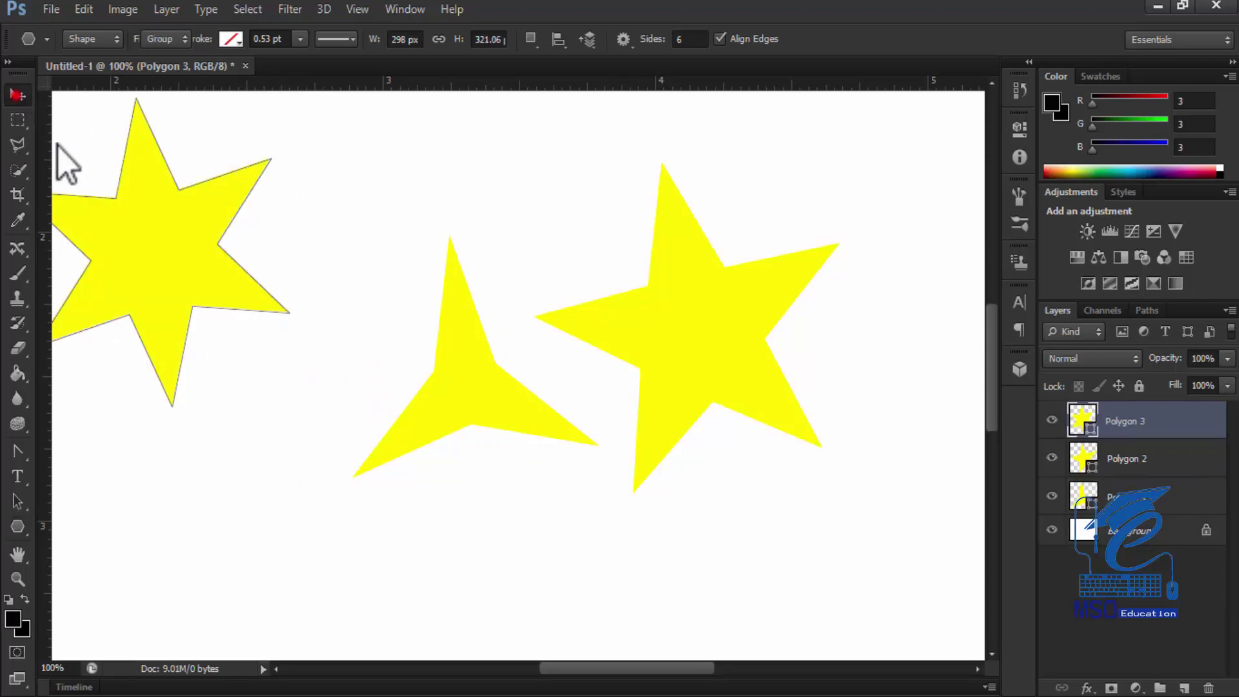
pyautogui.press('v')
pyautogui.moveTo(144, 234); pyautogui.dragTo(242, 355)
# Draw a ten-sided yellow star about 247 × 259 px above the three-pointed star.
pyautogui.click(17, 526)
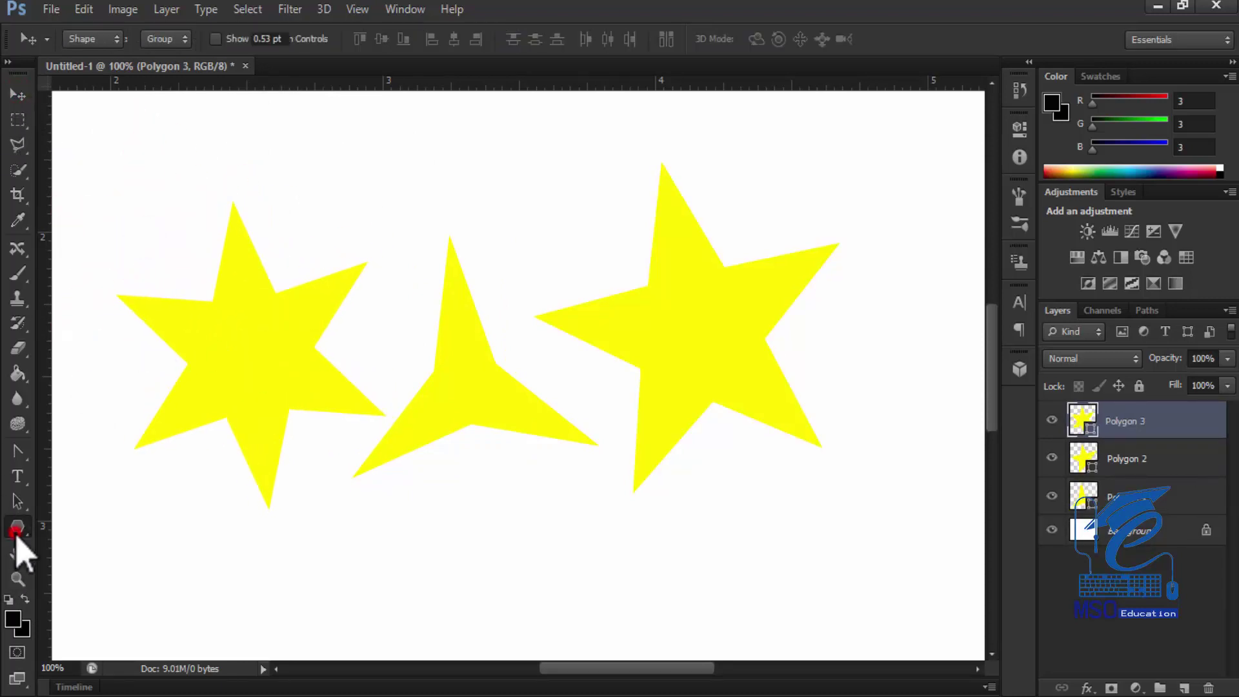
pyautogui.click(18, 527)
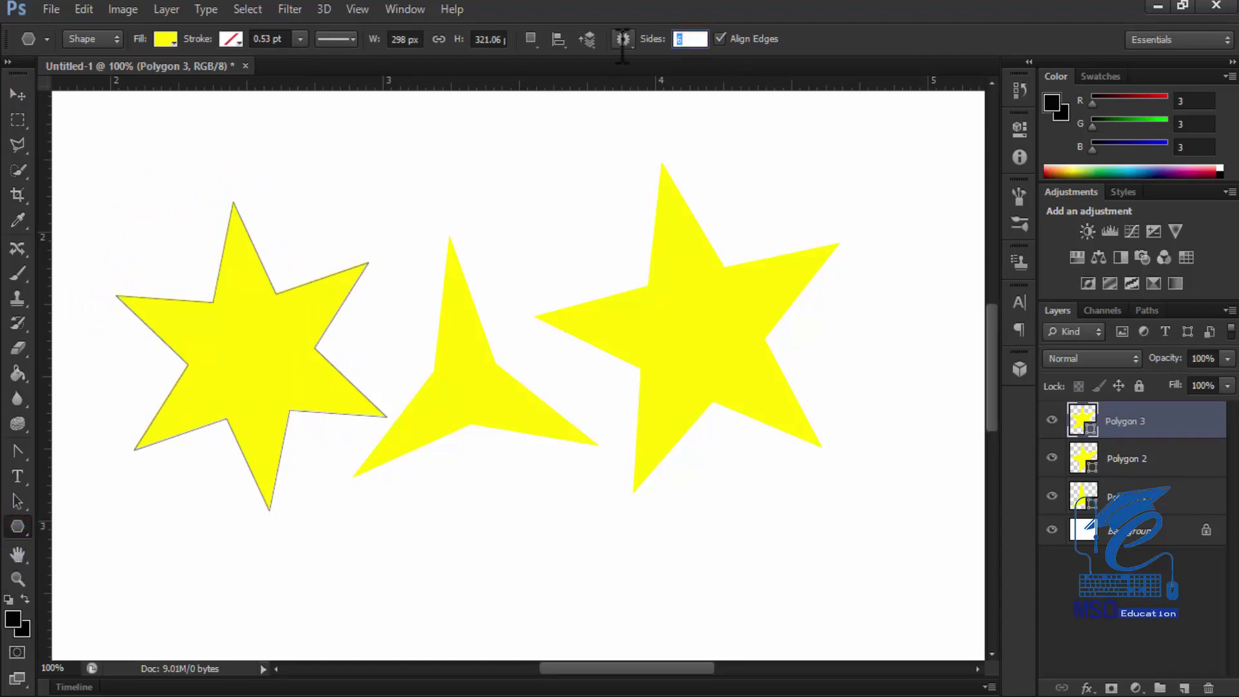
pyautogui.moveTo(437, 172); pyautogui.dragTo(553, 211)
# Reposition the ten-pointed star on the canvas and delete the layers of the other three stars.
pyautogui.click(18, 95)
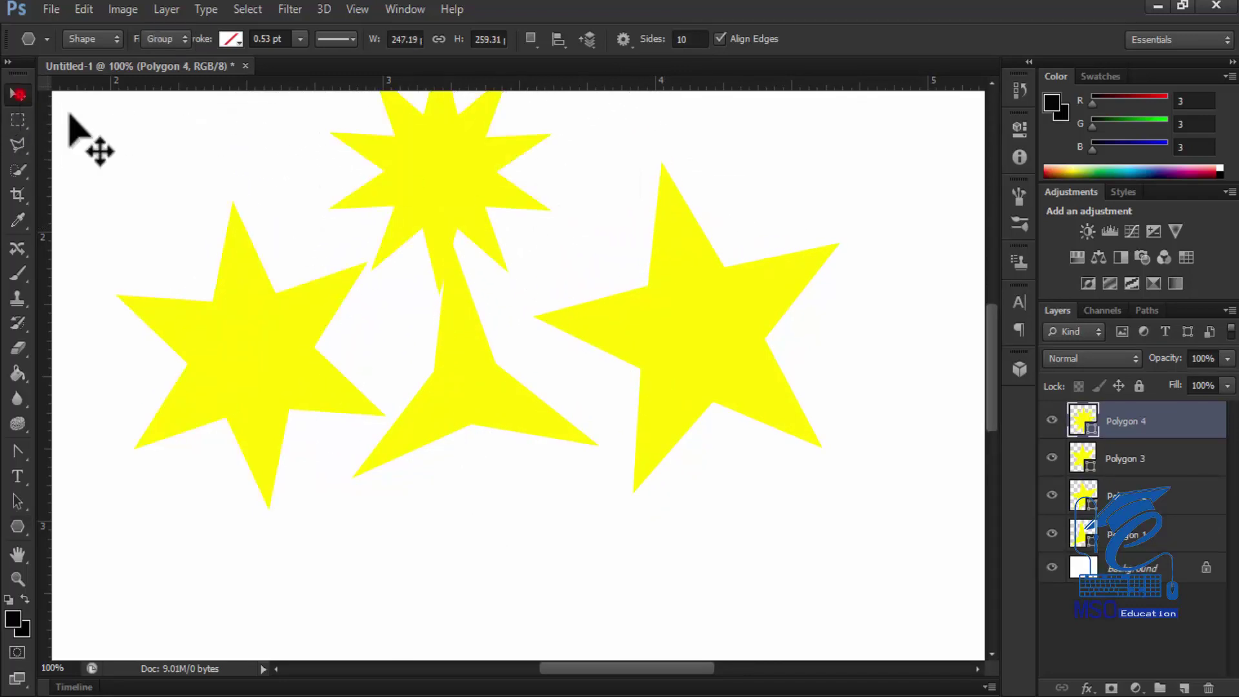
pyautogui.moveTo(420, 138); pyautogui.dragTo(344, 214)
pyautogui.moveTo(1126, 458); pyautogui.dragTo(1208, 688)
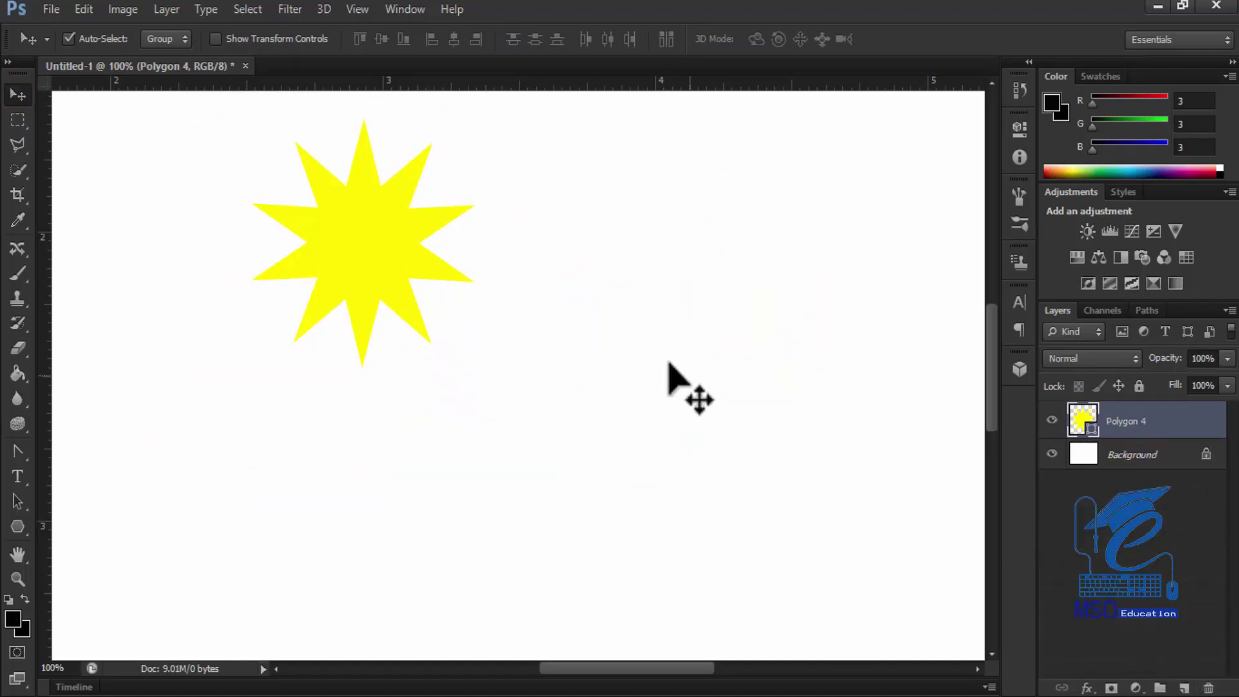
pyautogui.moveTo(326, 240); pyautogui.dragTo(396, 310)
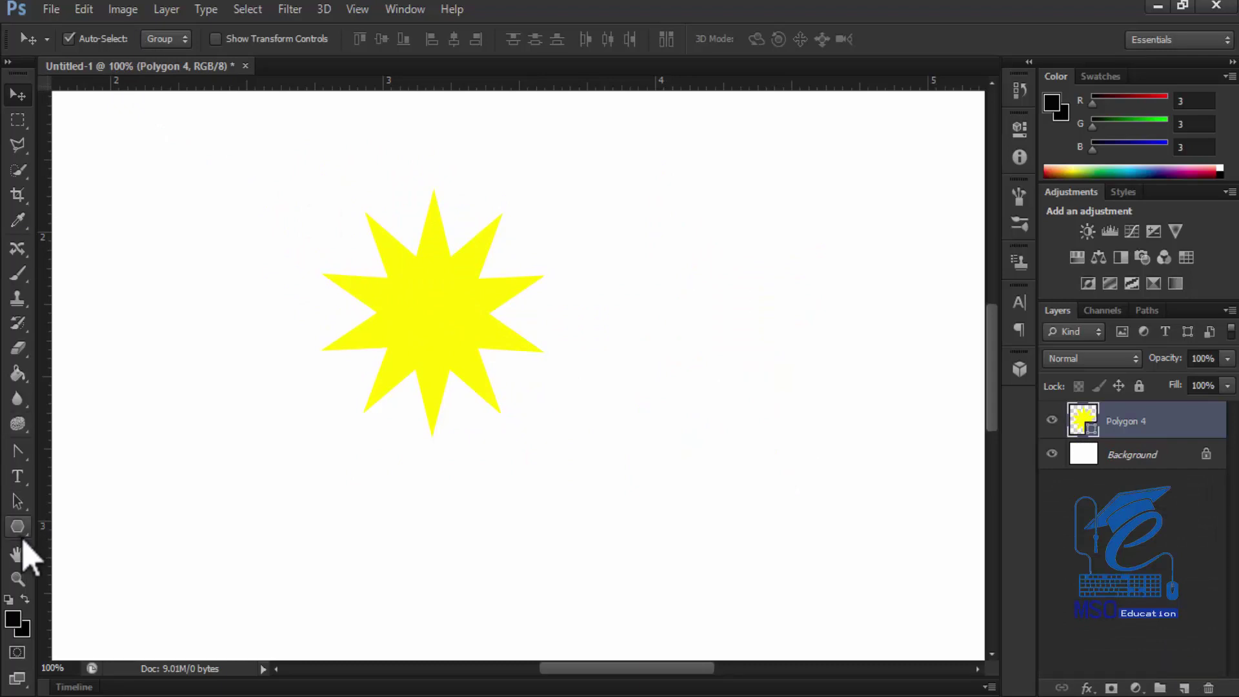
# Try several preset gradient fills on the ten-pointed star, finishing with the blue-yellow-blue gradient.
pyautogui.click(17, 526)
pyautogui.click(166, 40)
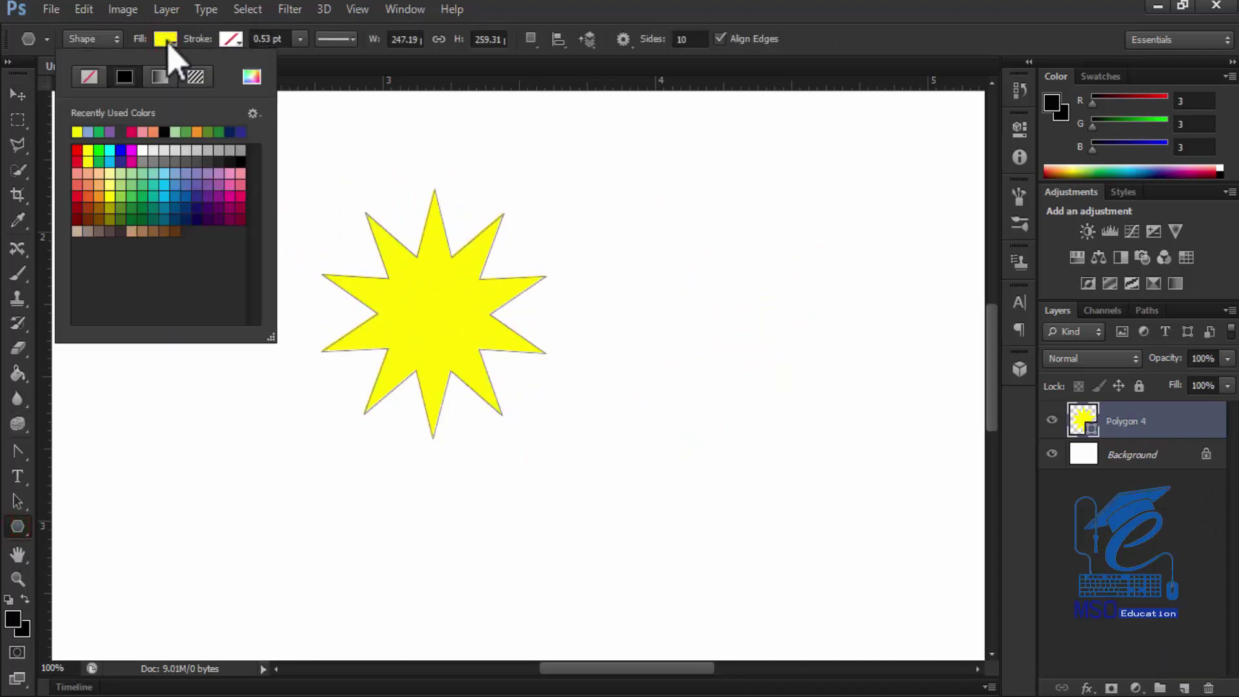
pyautogui.click(160, 77)
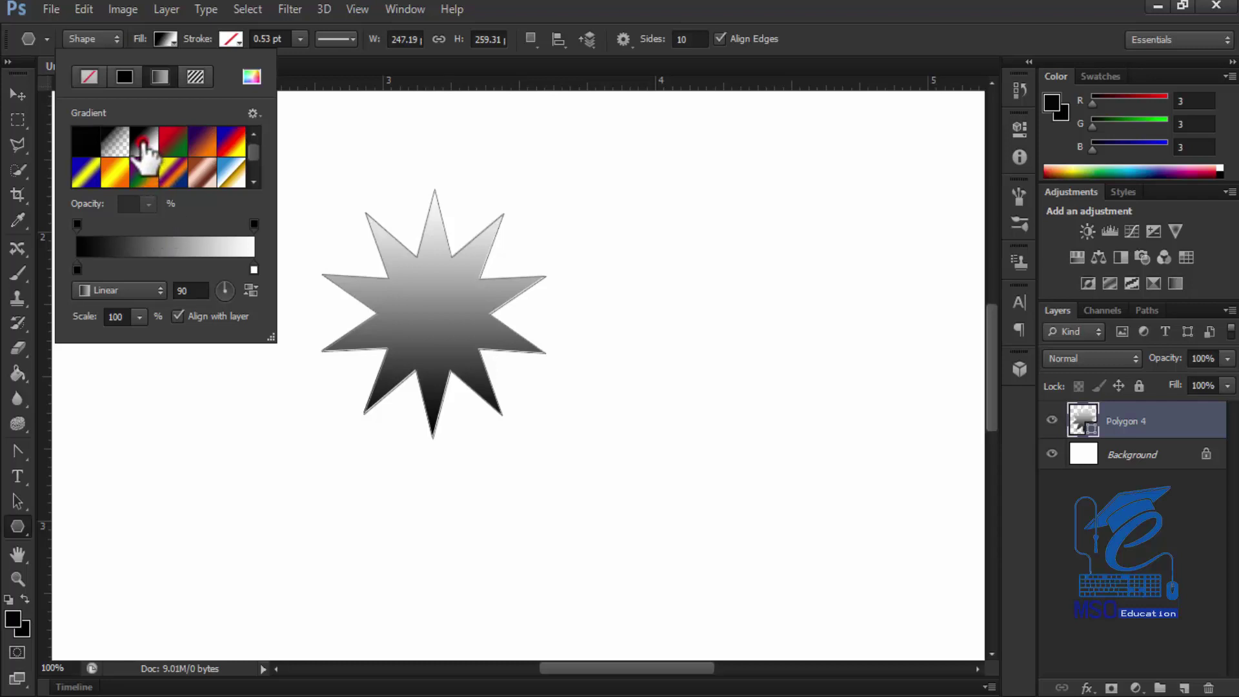
pyautogui.click(173, 145)
pyautogui.click(202, 145)
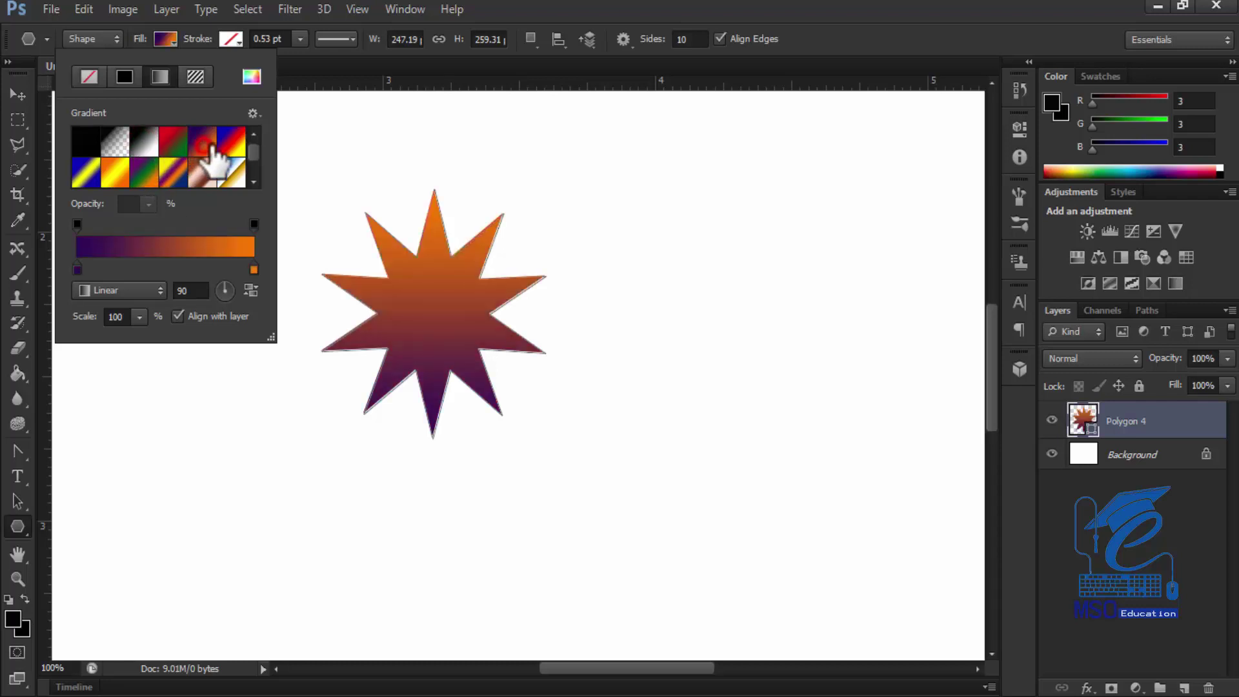
pyautogui.click(230, 145)
pyautogui.click(227, 174)
pyautogui.click(173, 172)
pyautogui.click(144, 172)
pyautogui.click(86, 173)
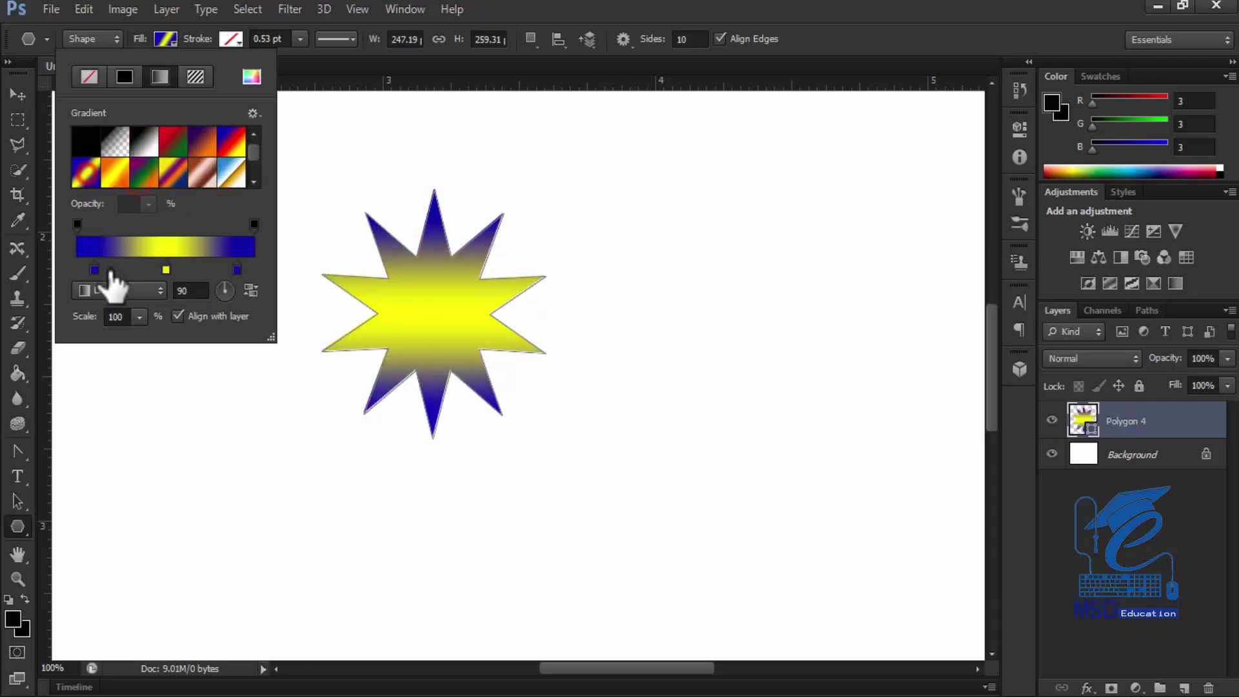
# Try the Radial, Angle and Reflected styles for the star's blue-yellow-blue gradient fill.
pyautogui.click(114, 291)
pyautogui.click(111, 324)
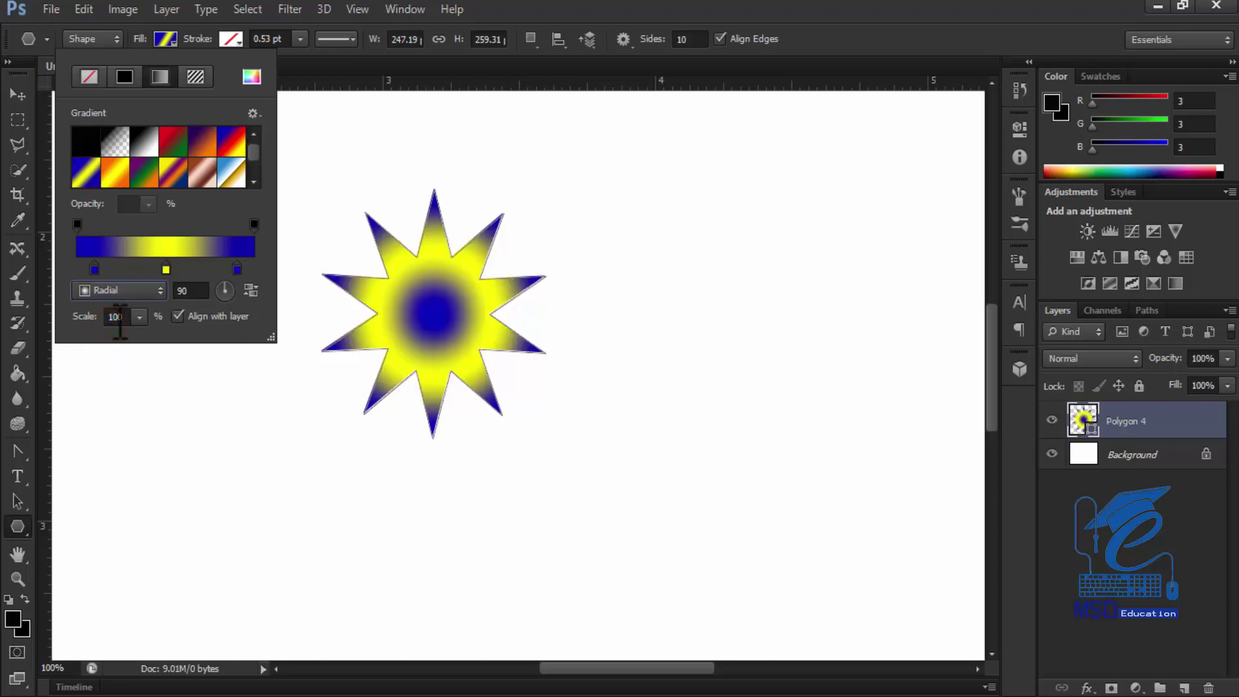
pyautogui.click(127, 290)
pyautogui.click(113, 321)
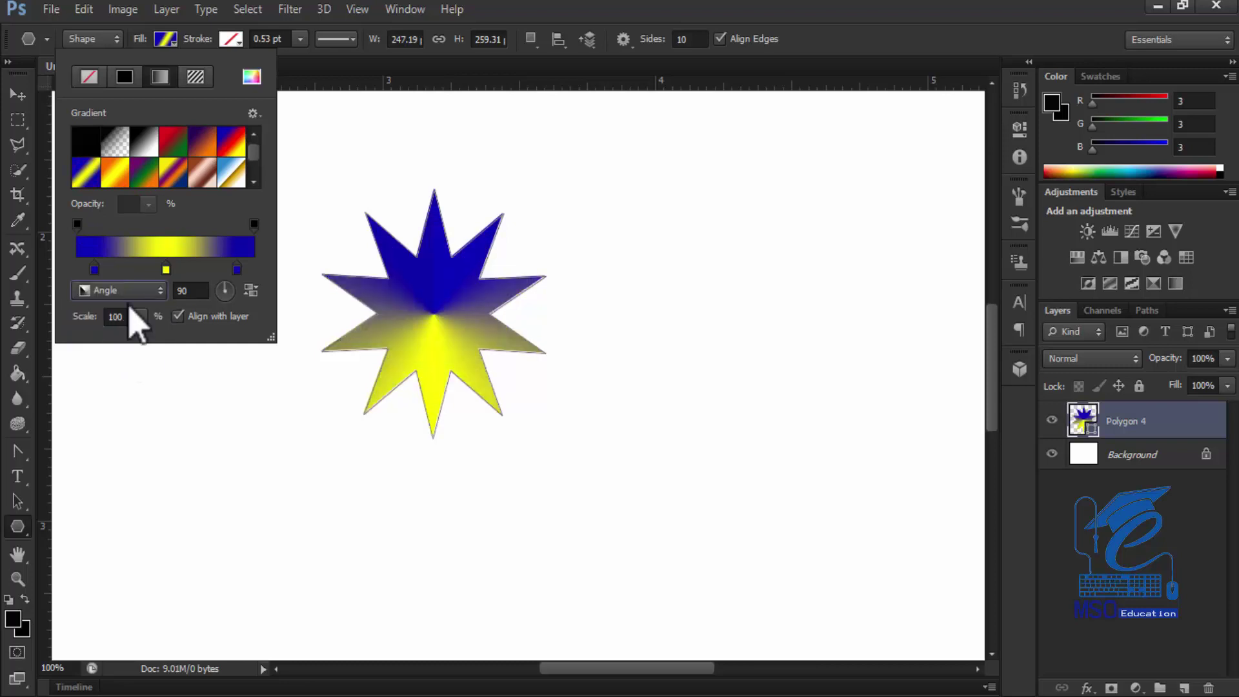
pyautogui.click(128, 289)
pyautogui.click(119, 337)
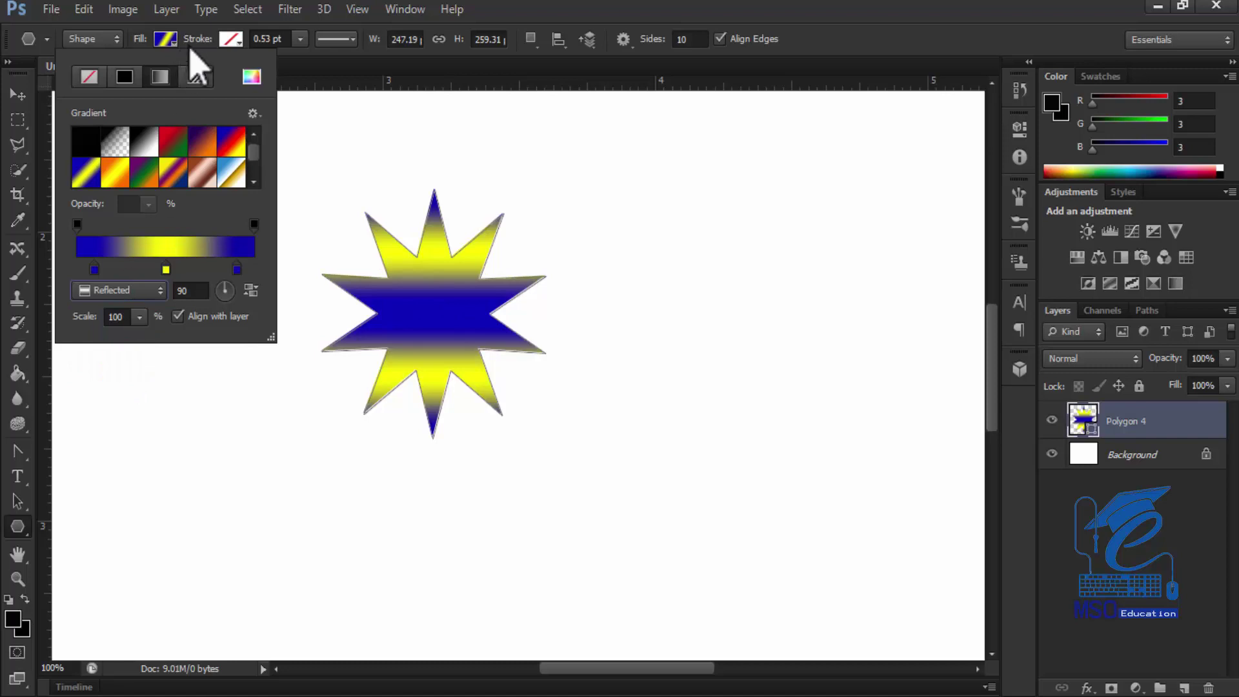
# Try several preset pattern fills on the ten-pointed star.
pyautogui.click(88, 144)
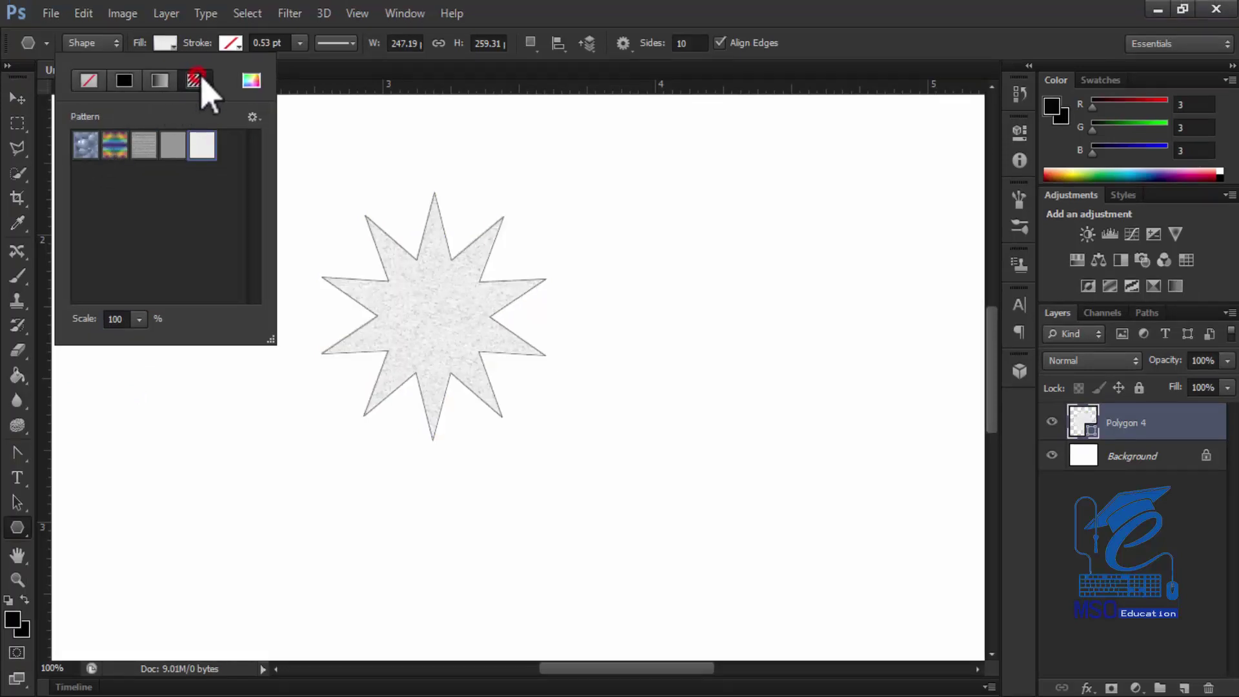
pyautogui.click(78, 149)
pyautogui.click(138, 151)
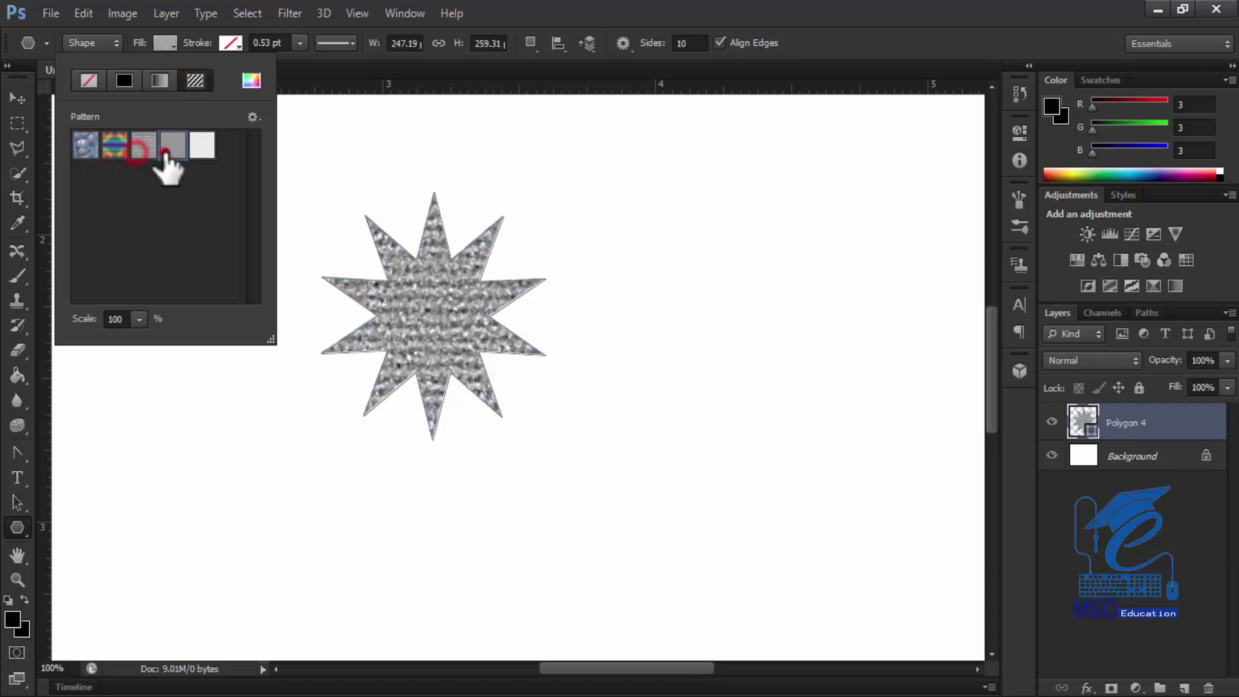
pyautogui.click(202, 146)
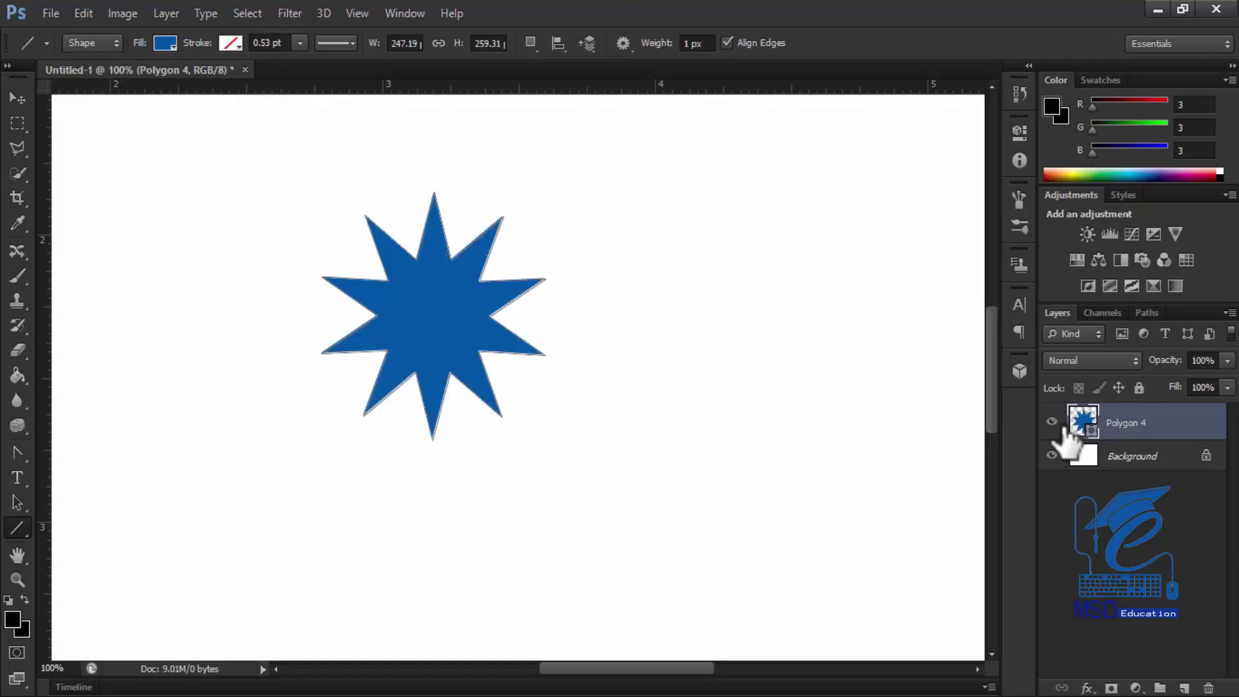
# Delete the ten-pointed star's layer, try a slightly slanted line about 528 px wide, and undo it.
pyautogui.moveTo(1068, 445); pyautogui.dragTo(1209, 688)
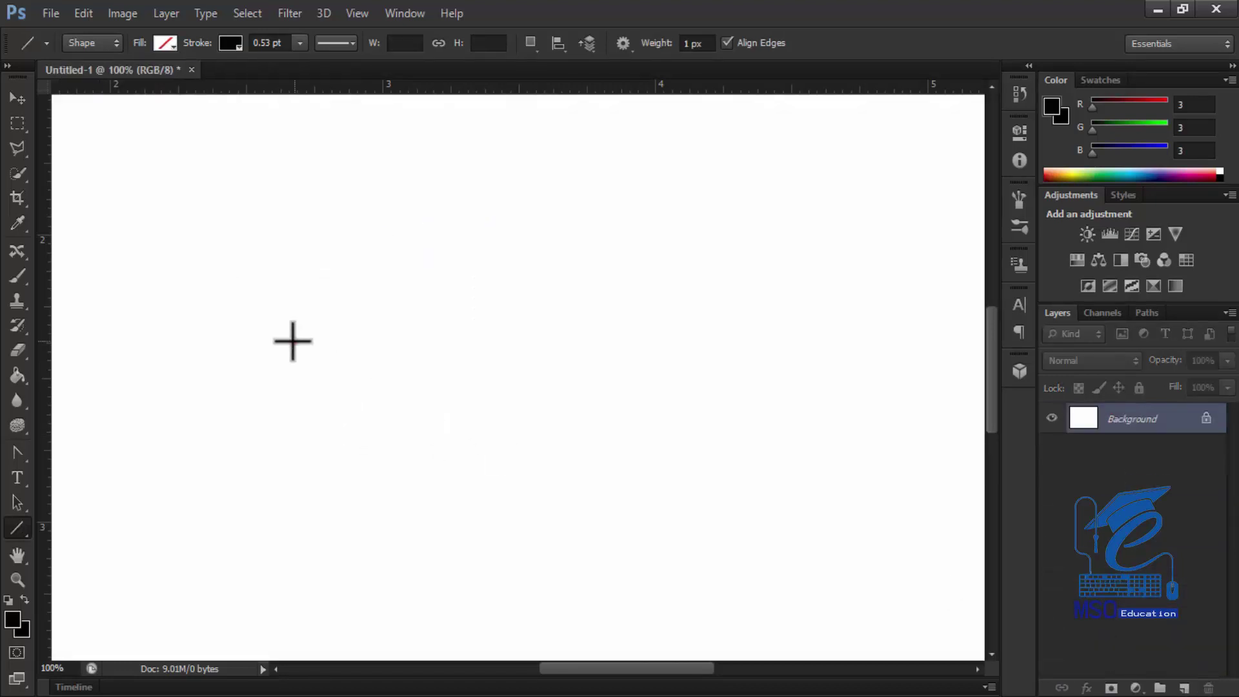
pyautogui.moveTo(293, 341)
pyautogui.mouseDown()
pyautogui.moveTo(600, 351)
pyautogui.moveTo(773, 327)
pyautogui.mouseUp()
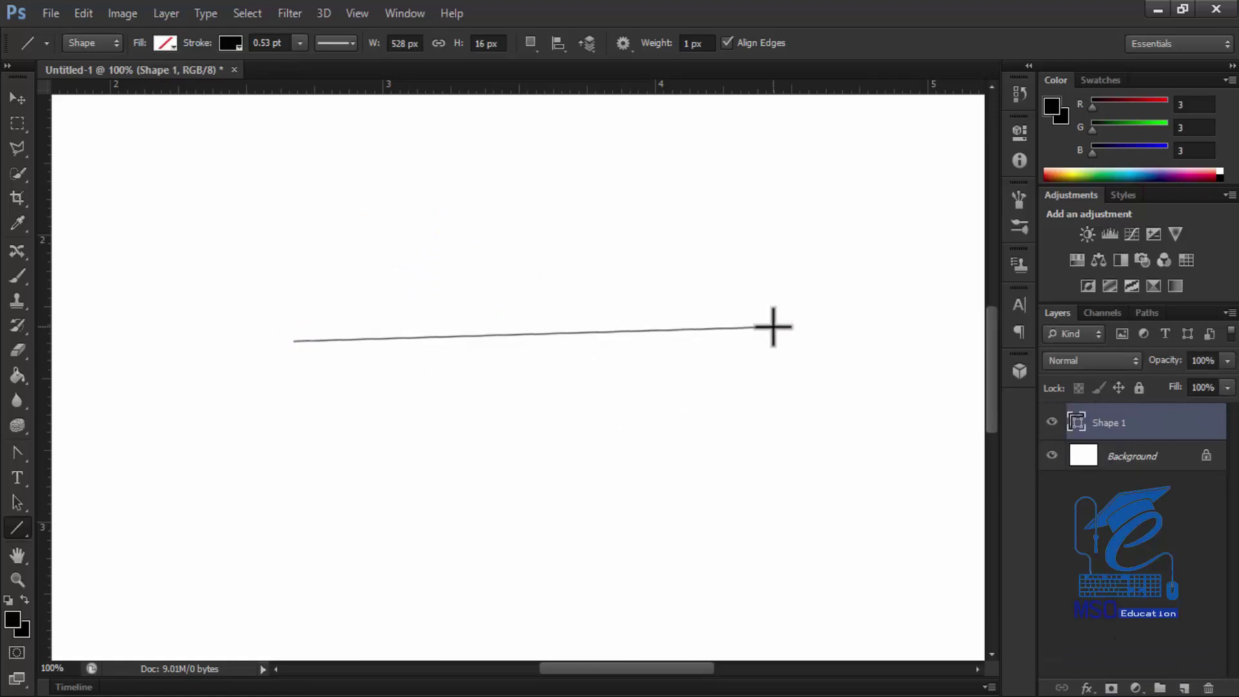
pyautogui.hotkey('ctrl', 'z')
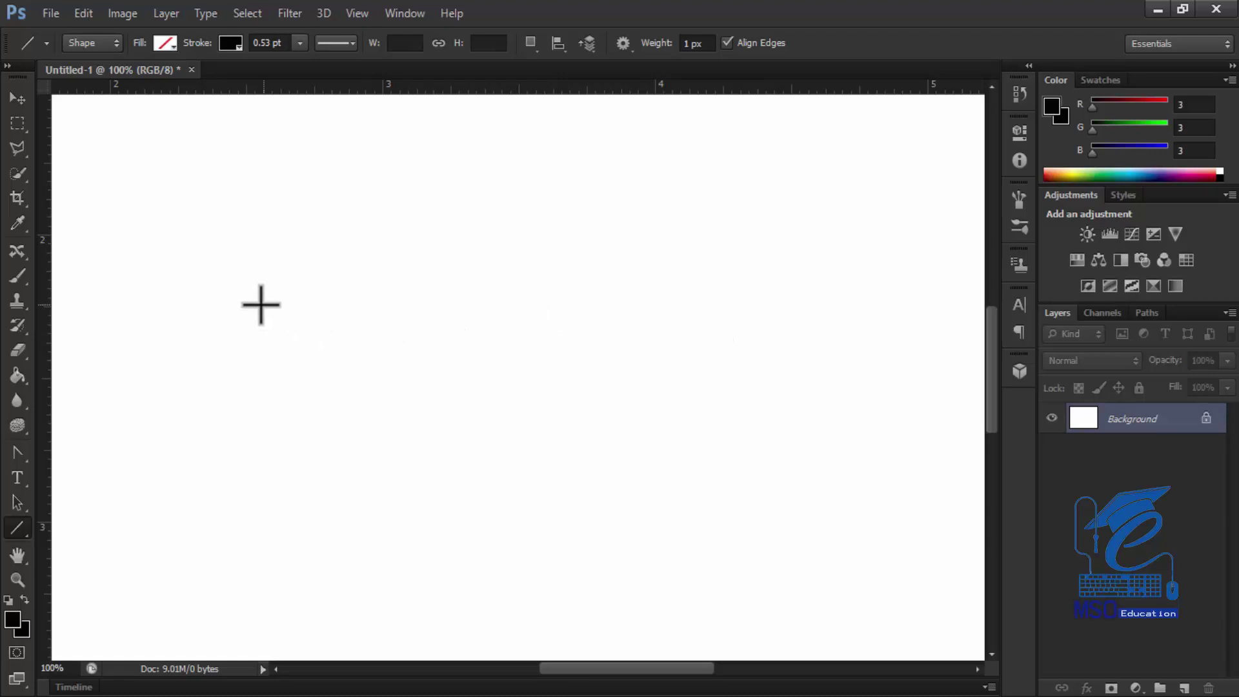
# Draw a straight horizontal line about 668 px long with 1 px weight, no fill and a 0.53 pt black stroke.
pyautogui.moveTo(232, 296)
pyautogui.mouseDown()
pyautogui.moveTo(590, 351)
pyautogui.moveTo(596, 213)
pyautogui.moveTo(594, 329)
pyautogui.moveTo(580, 323)
pyautogui.moveTo(602, 271)
pyautogui.moveTo(616, 284)
pyautogui.moveTo(839, 279)
pyautogui.mouseUp()
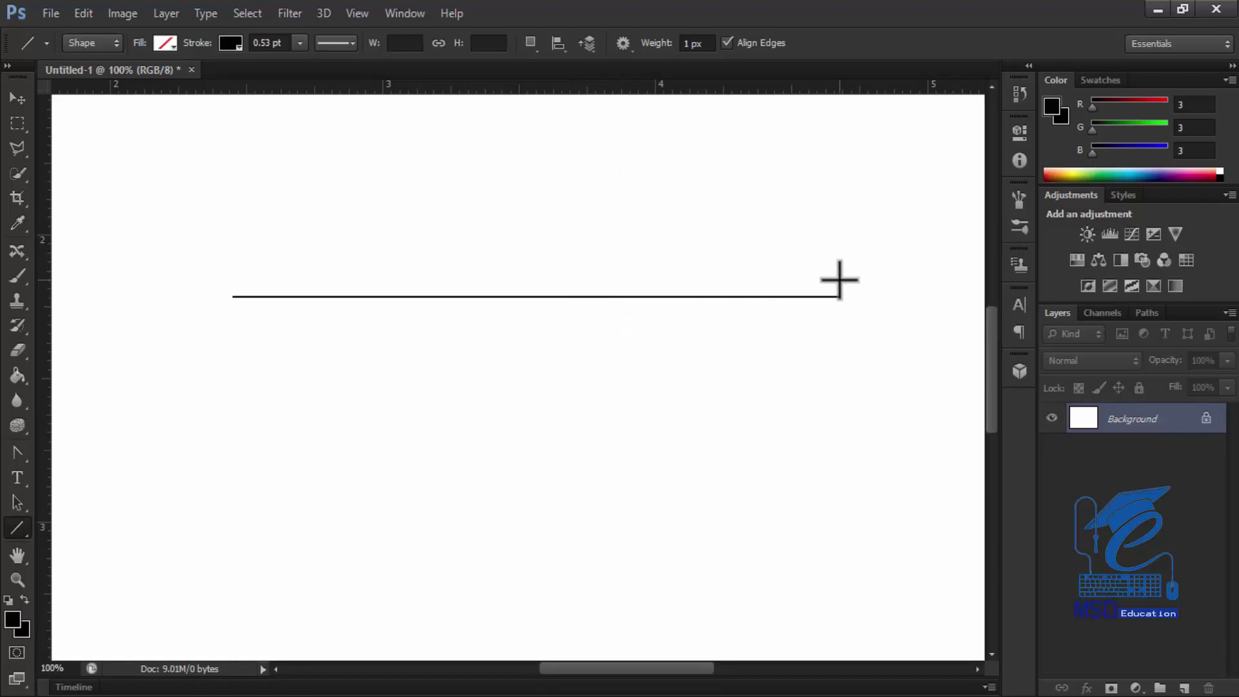
pyautogui.click(166, 45)
pyautogui.click(164, 45)
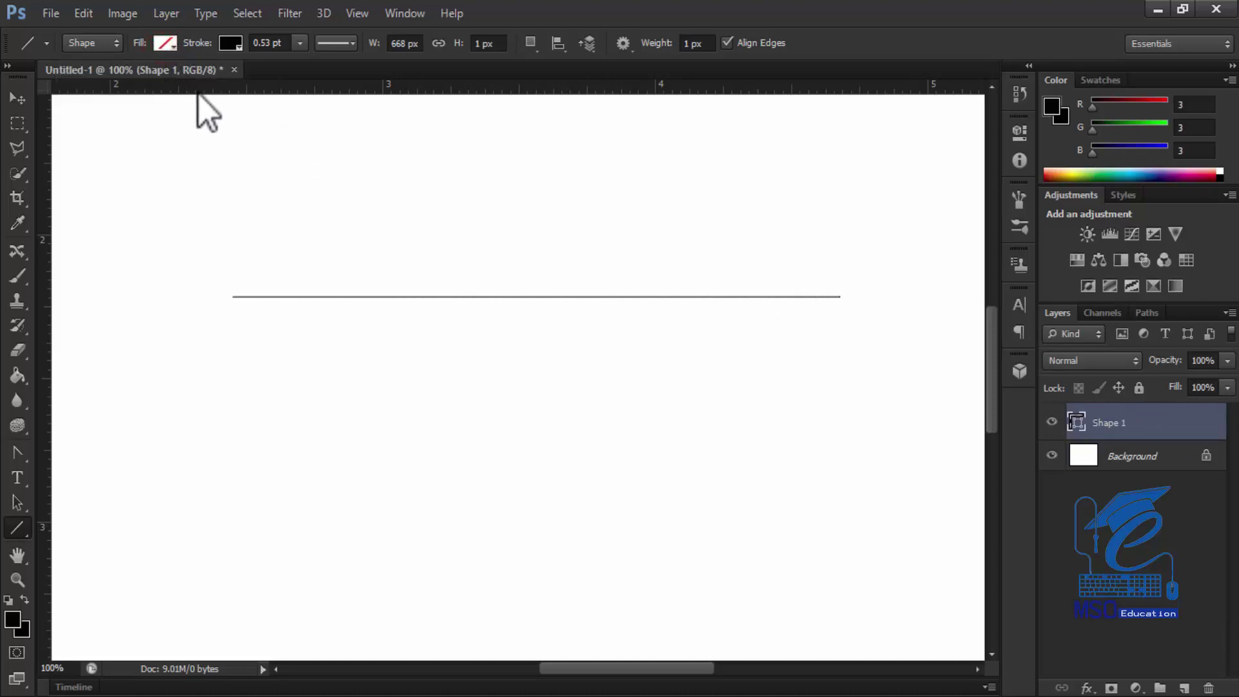
# Activate the Custom Shape Tool and delete the horizontal line's layer.
pyautogui.click(24, 532)
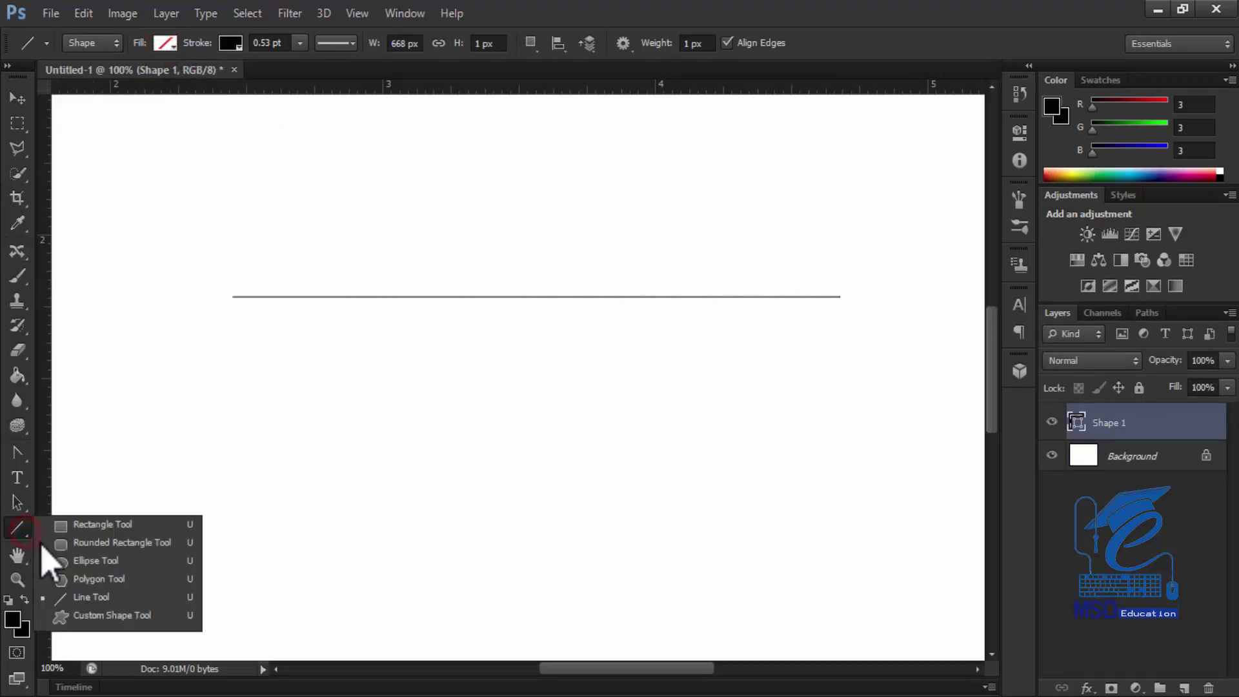
pyautogui.click(104, 615)
pyautogui.moveTo(1168, 423); pyautogui.dragTo(1207, 685)
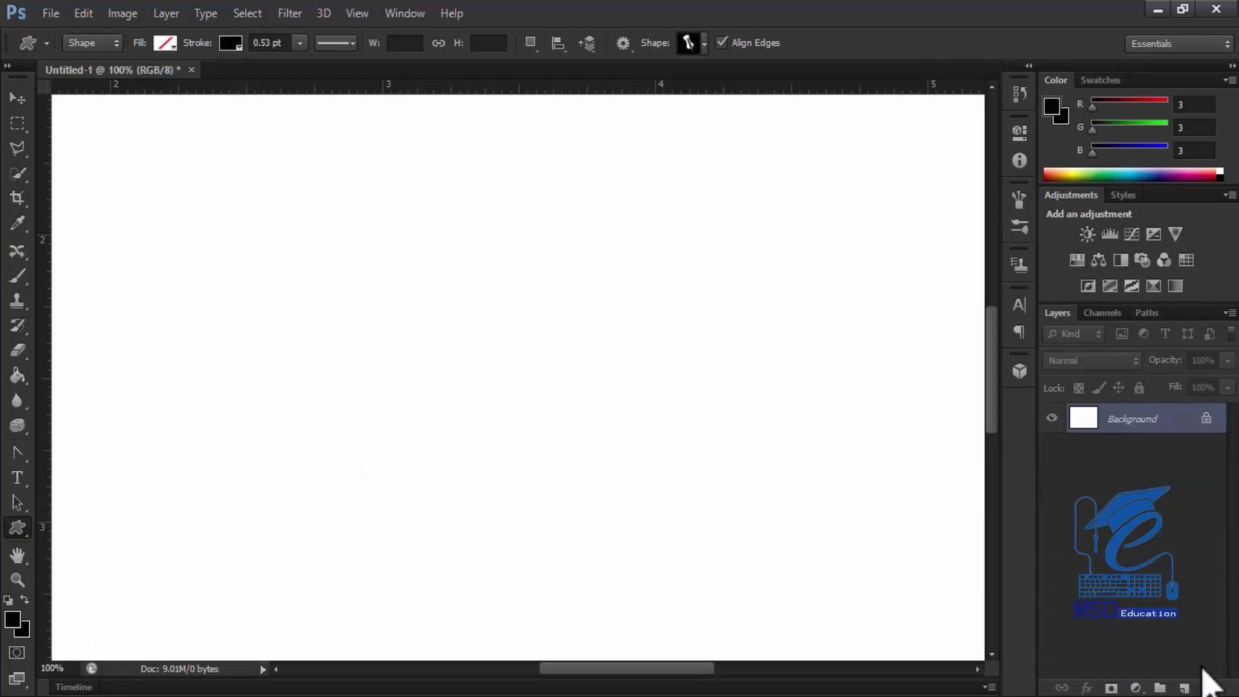
# Review the available shape tools and switch from the Custom Shape Tool back to the Line Tool.
pyautogui.click(18, 529)
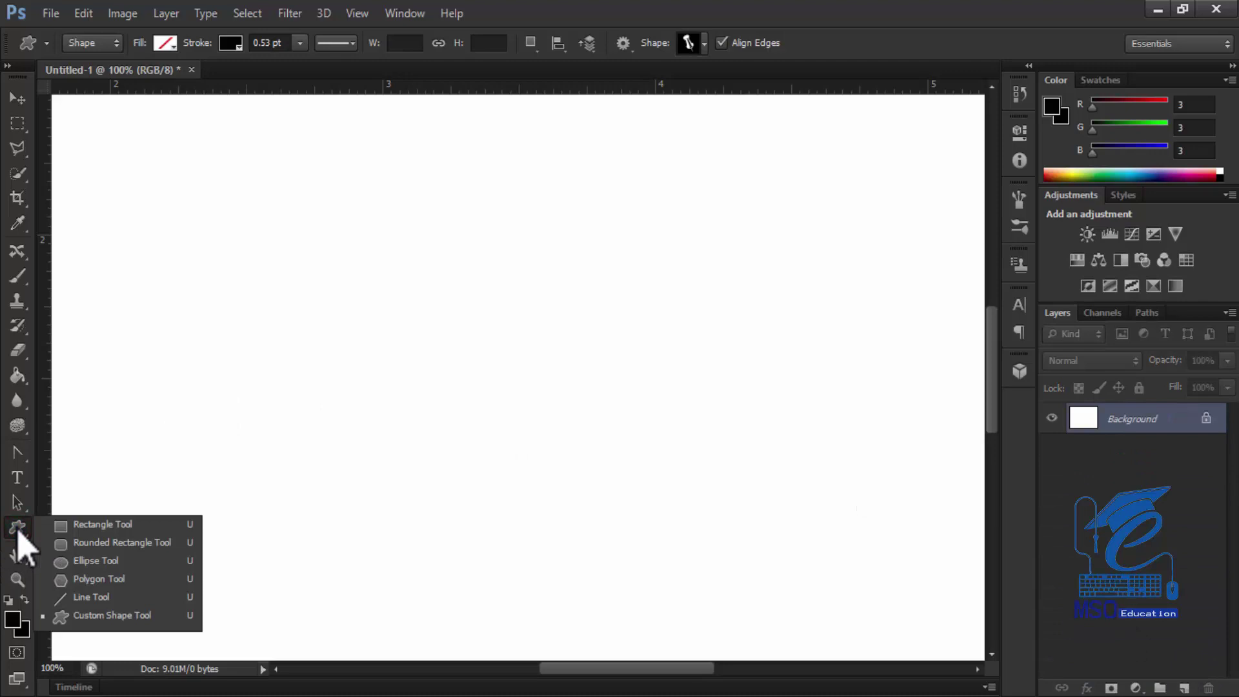
pyautogui.click(18, 530)
pyautogui.click(18, 531)
pyautogui.click(111, 616)
pyautogui.click(19, 527)
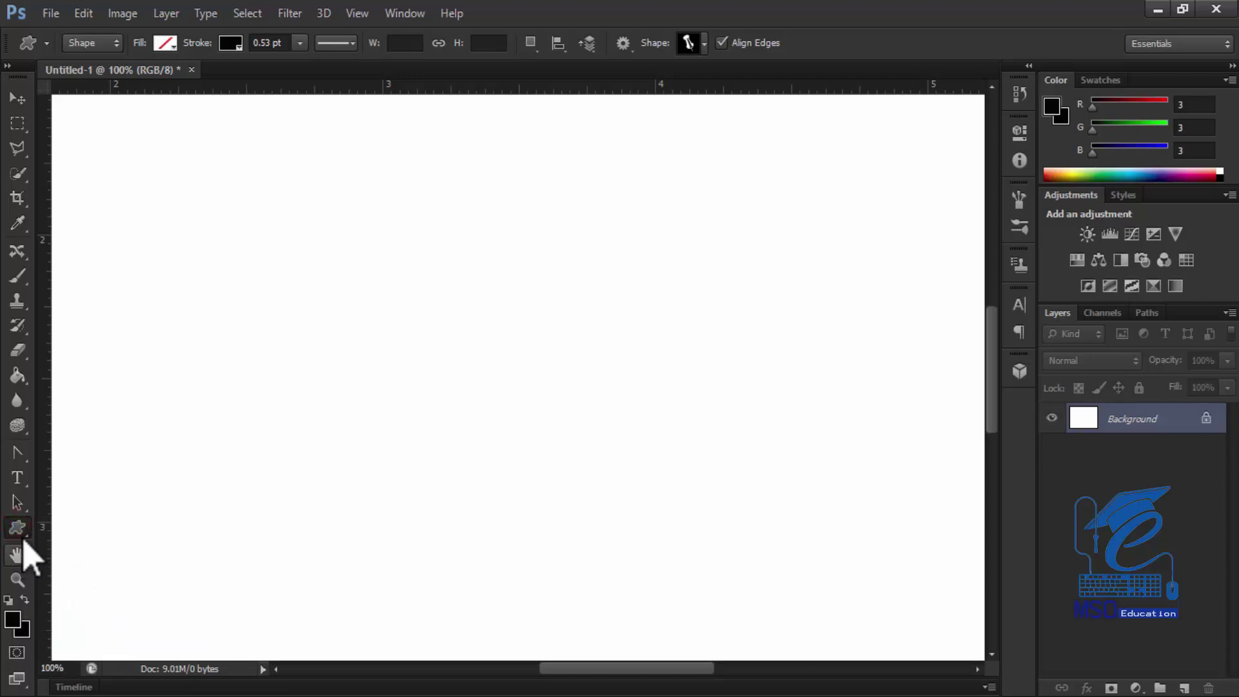
pyautogui.click(20, 531)
pyautogui.click(79, 600)
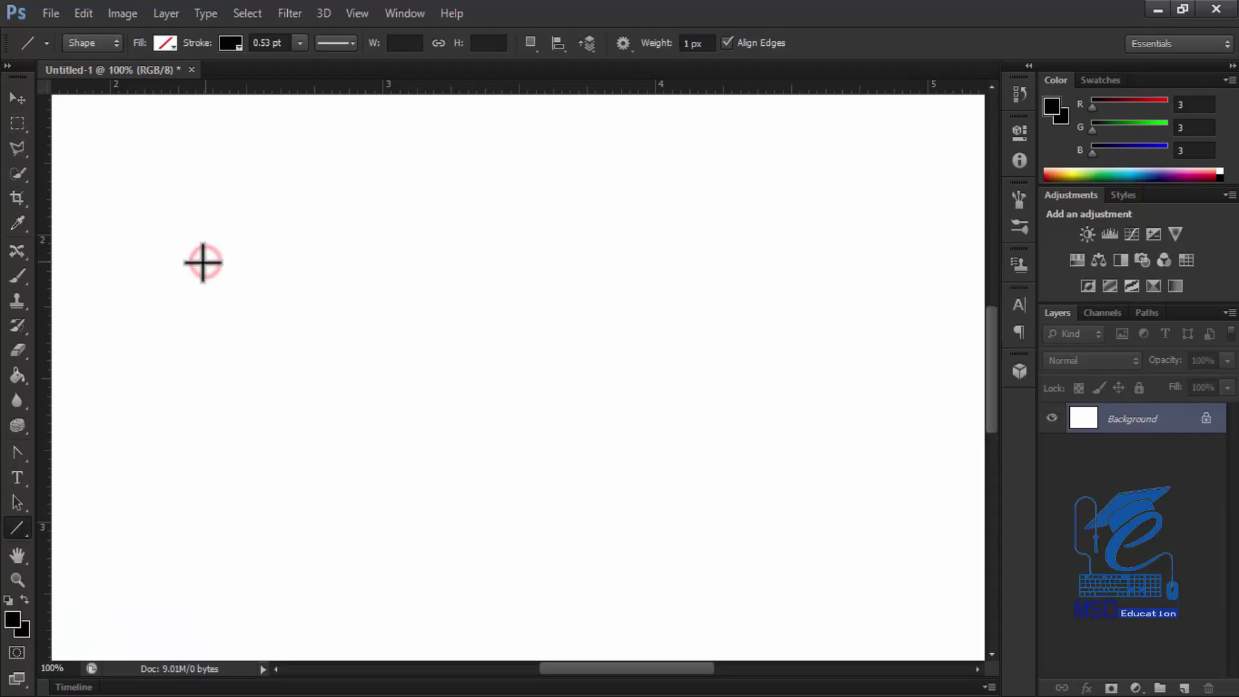
# Activate the Custom Shape Tool, browse its preset shapes, and dismiss the Create Custom Shape dialog without making a shape.
pyautogui.click(24, 530)
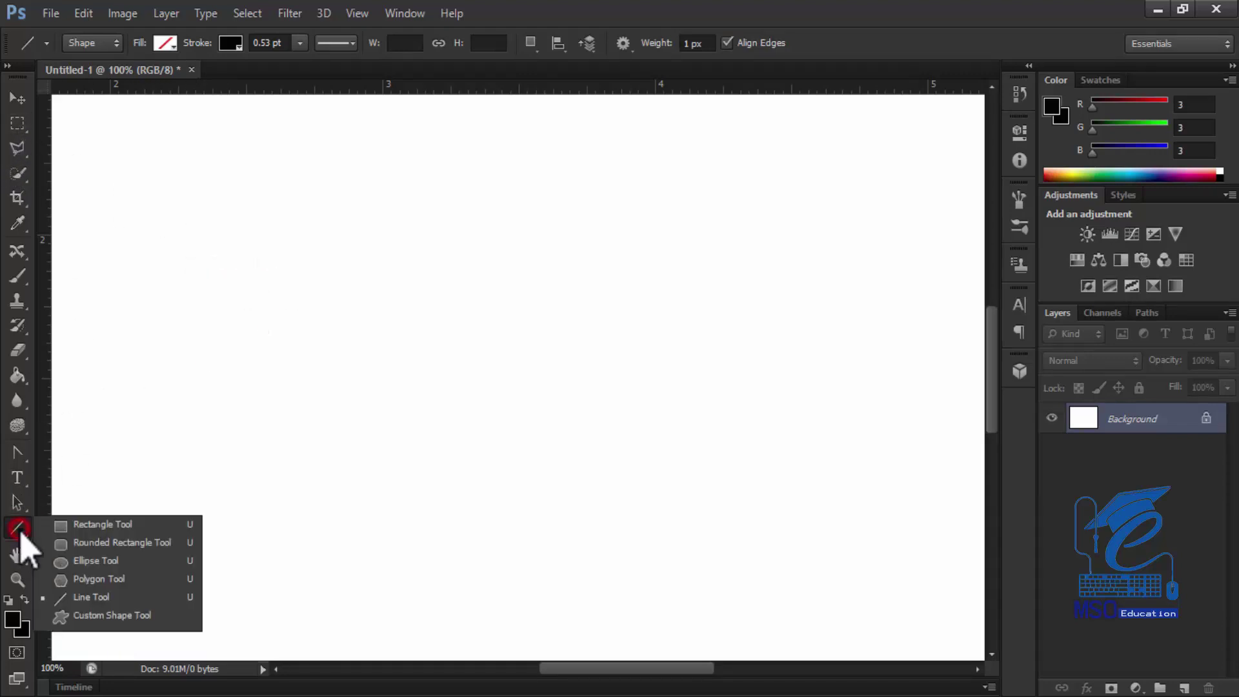
pyautogui.click(105, 616)
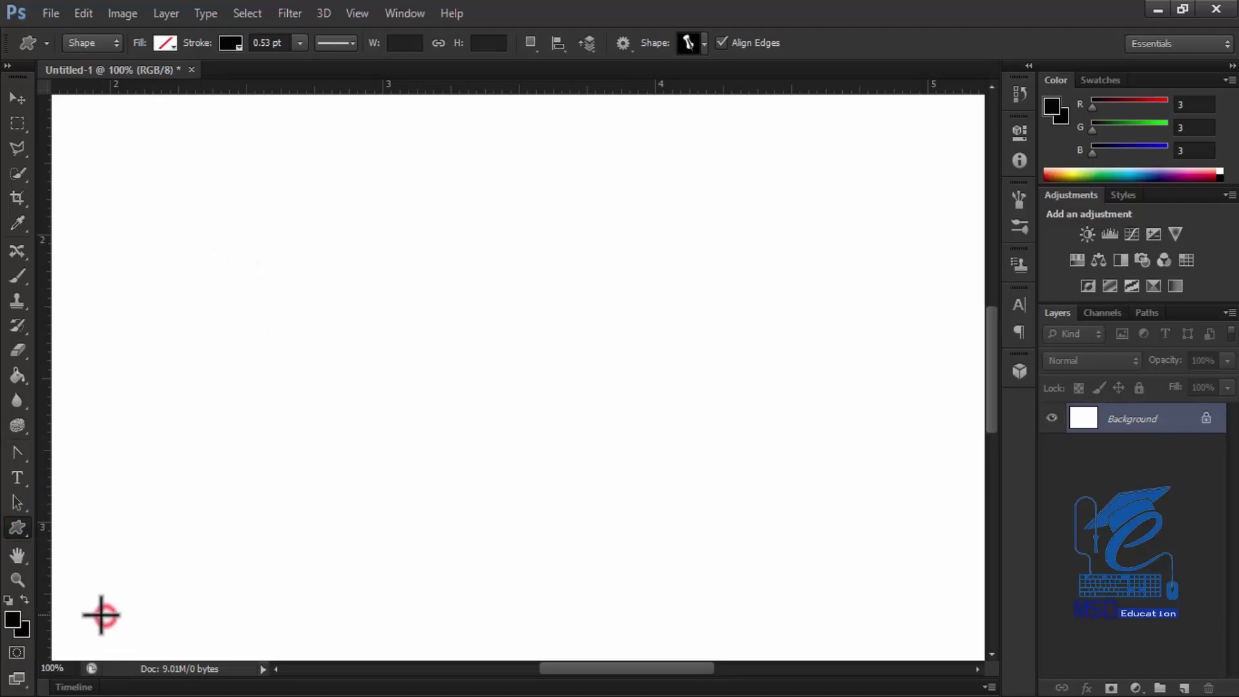
pyautogui.click(705, 44)
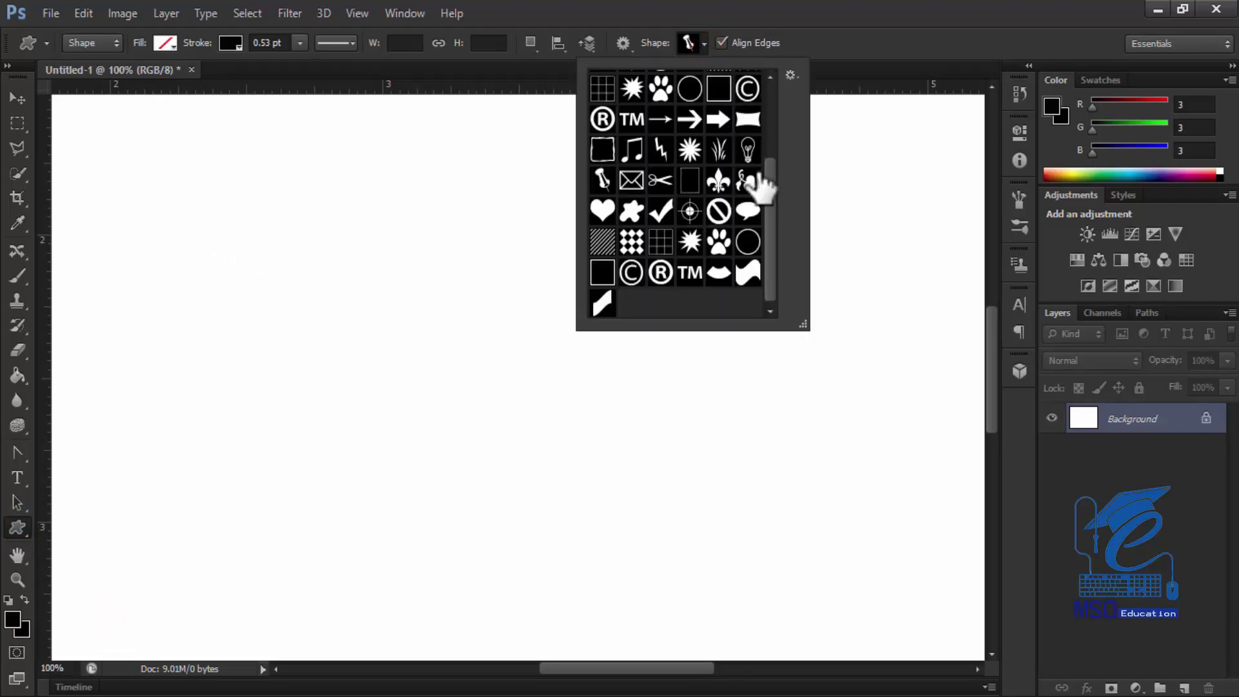
pyautogui.moveTo(772, 163); pyautogui.dragTo(779, 119)
pyautogui.click(758, 332)
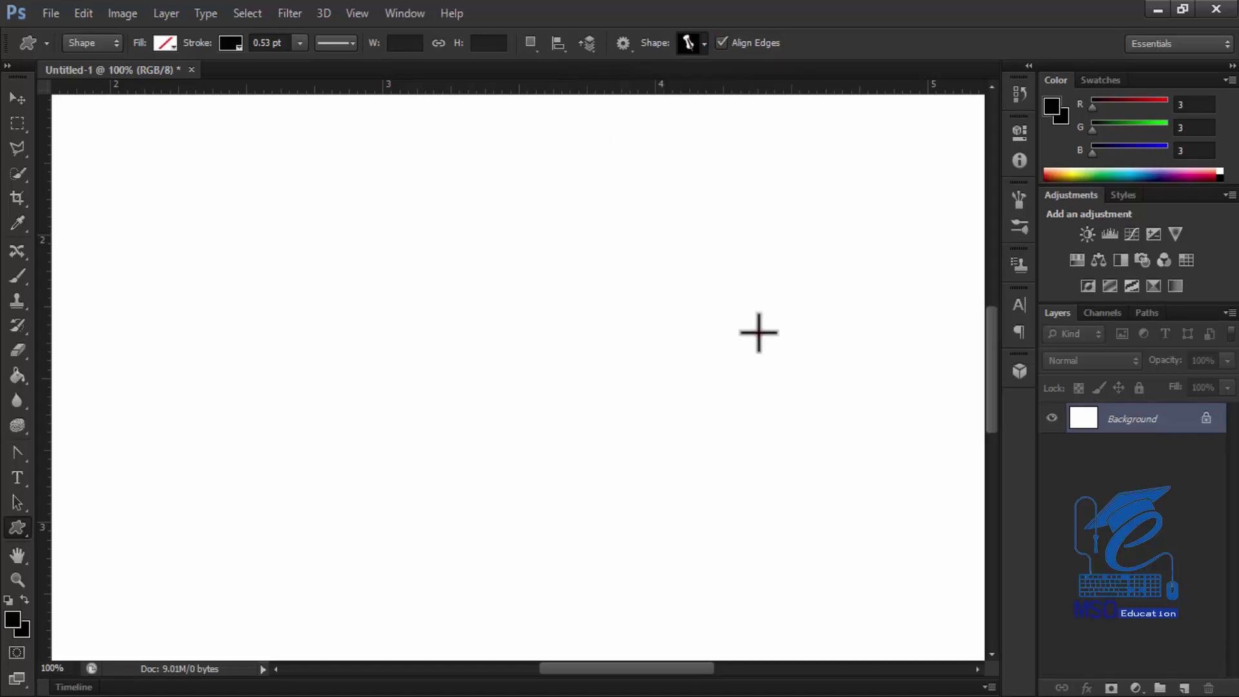
pyautogui.click(759, 333)
pyautogui.click(588, 314)
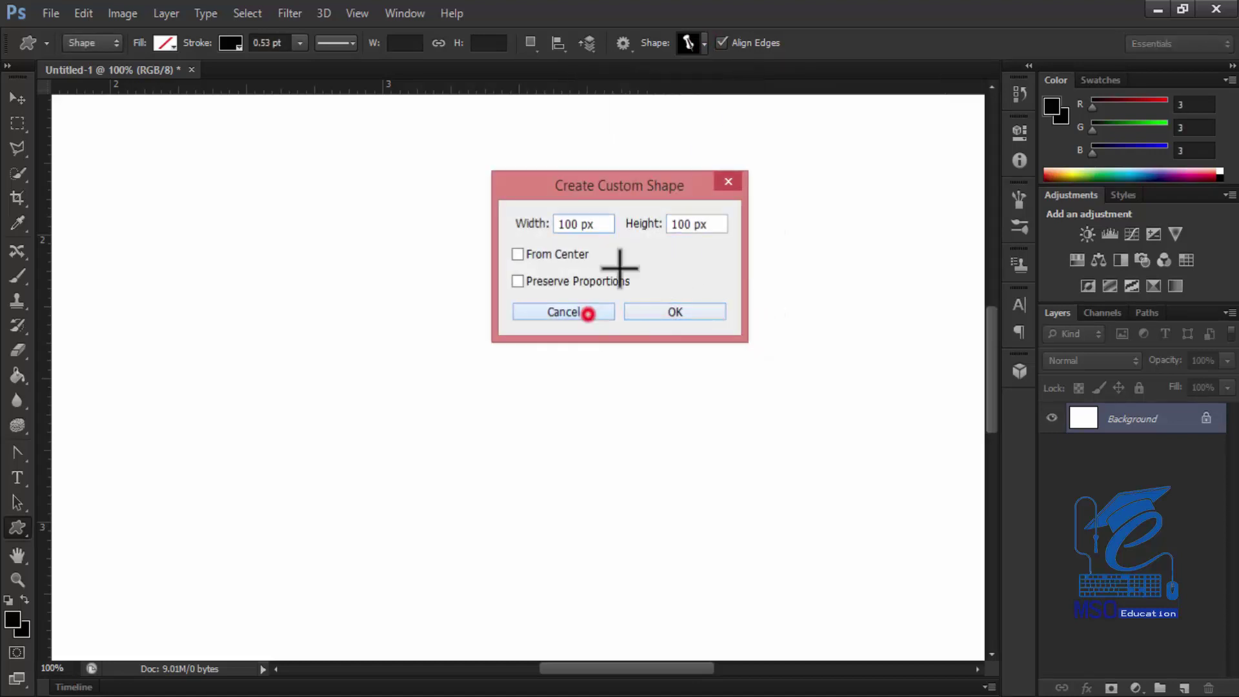
# Draw a fleur-de-lis custom shape about 318 px wide and 312 px high with no fill and a 0.53 pt black stroke.
pyautogui.click(703, 44)
pyautogui.moveTo(776, 146); pyautogui.dragTo(773, 91)
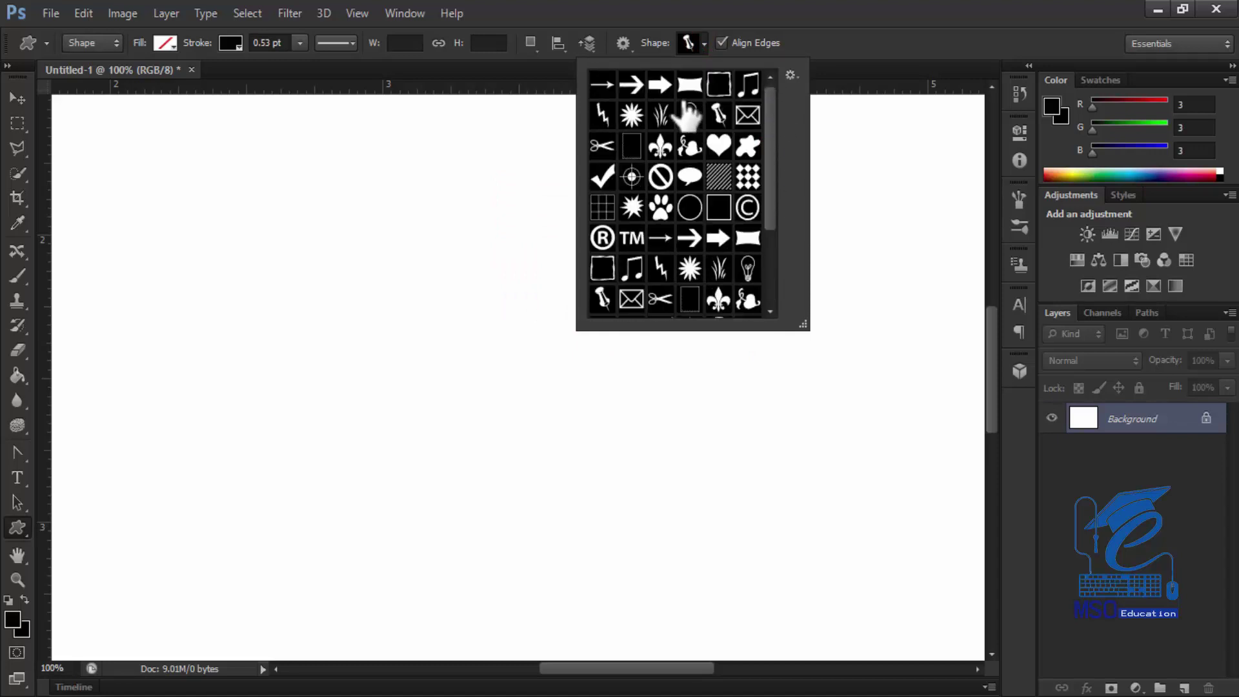
pyautogui.click(659, 147)
pyautogui.moveTo(323, 224); pyautogui.dragTo(612, 521)
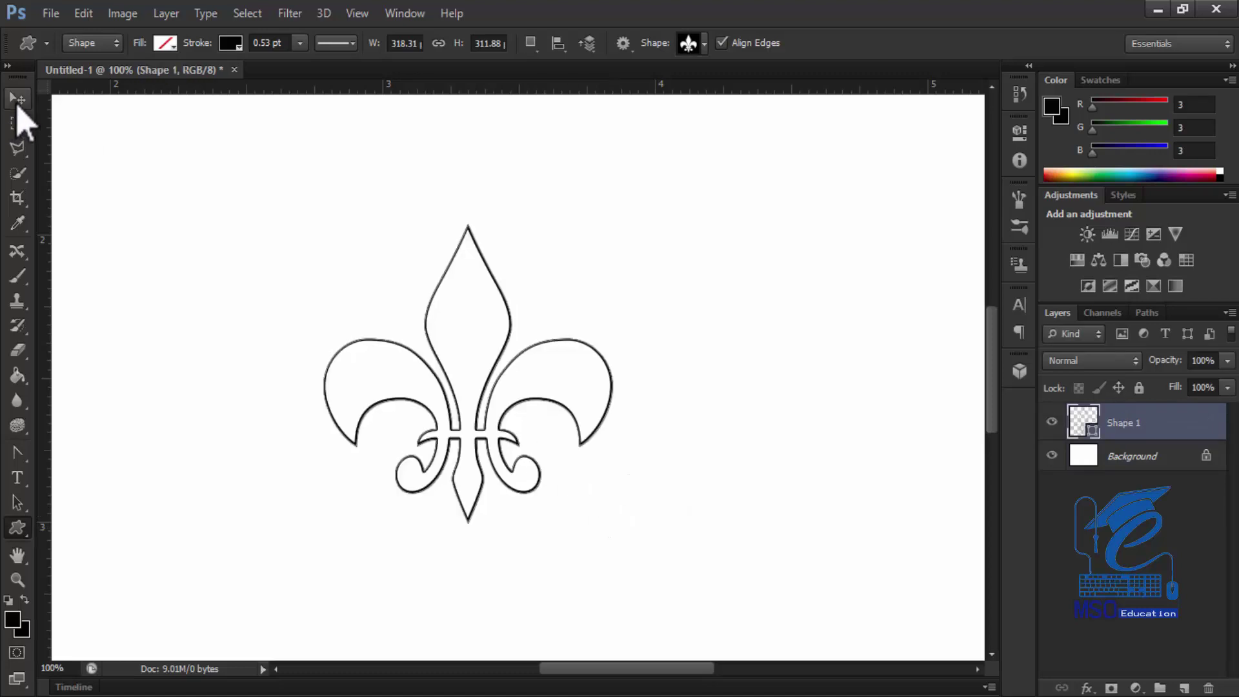
# Fill the fleur-de-lis with magenta, remove its stroke, and shift it slightly up and to the right.
pyautogui.click(166, 43)
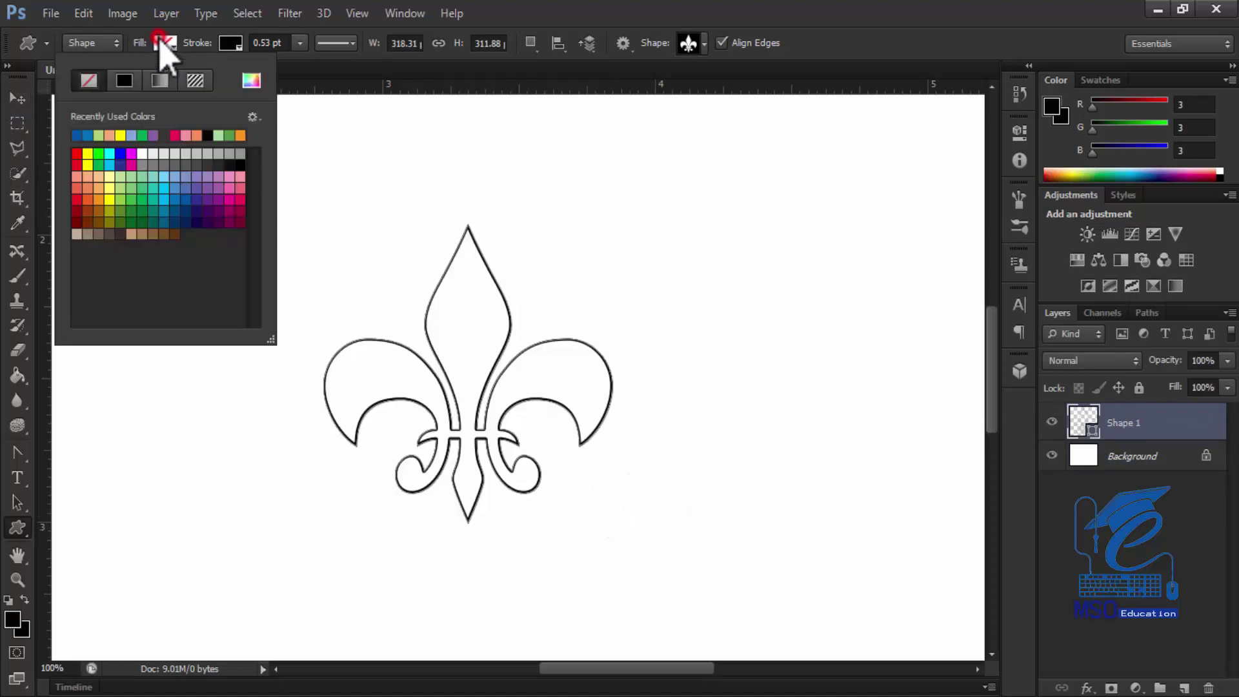
pyautogui.click(131, 153)
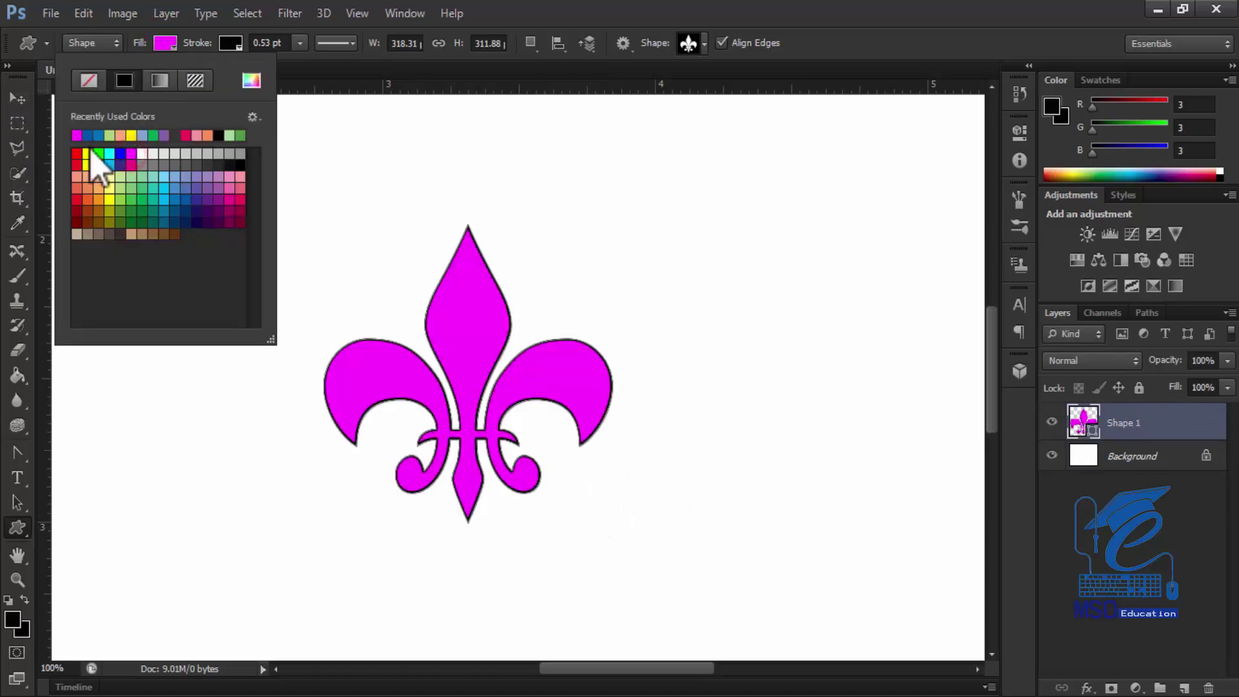
pyautogui.click(231, 43)
pyautogui.click(154, 80)
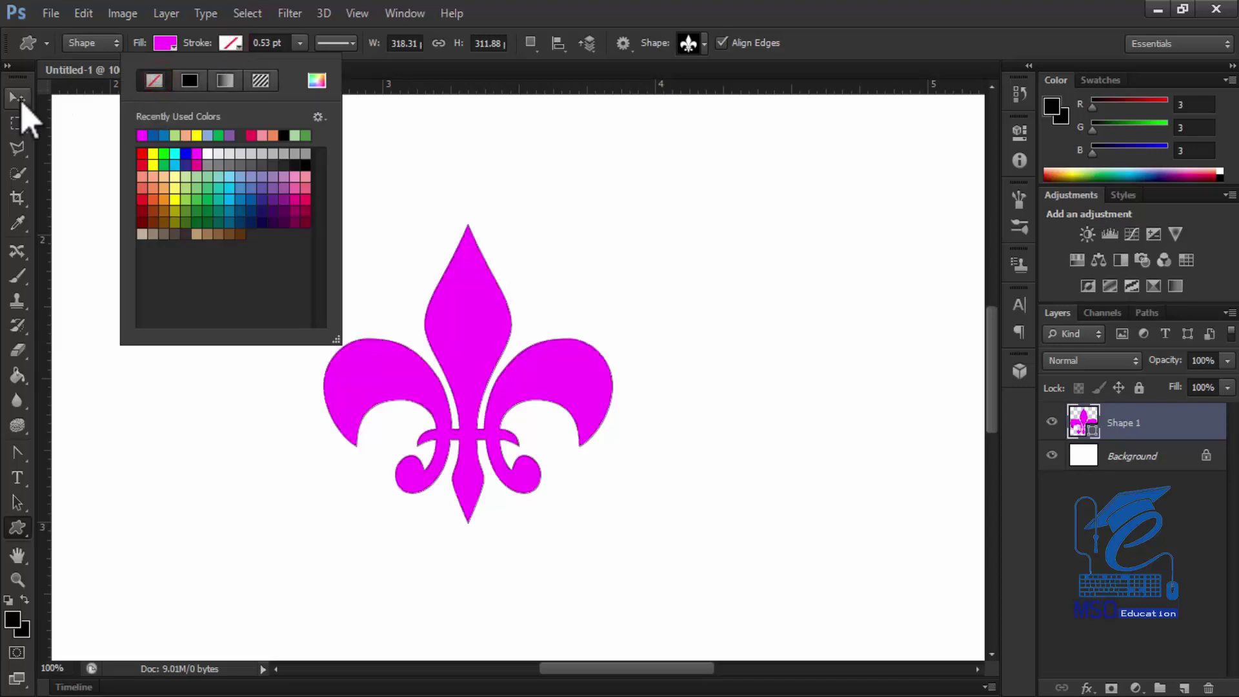
pyautogui.click(18, 99)
pyautogui.moveTo(483, 347)
pyautogui.mouseDown()
pyautogui.moveTo(528, 312)
pyautogui.moveTo(406, 329)
pyautogui.moveTo(481, 382)
pyautogui.moveTo(522, 366)
pyautogui.moveTo(501, 338)
pyautogui.moveTo(484, 340)
pyautogui.mouseUp()
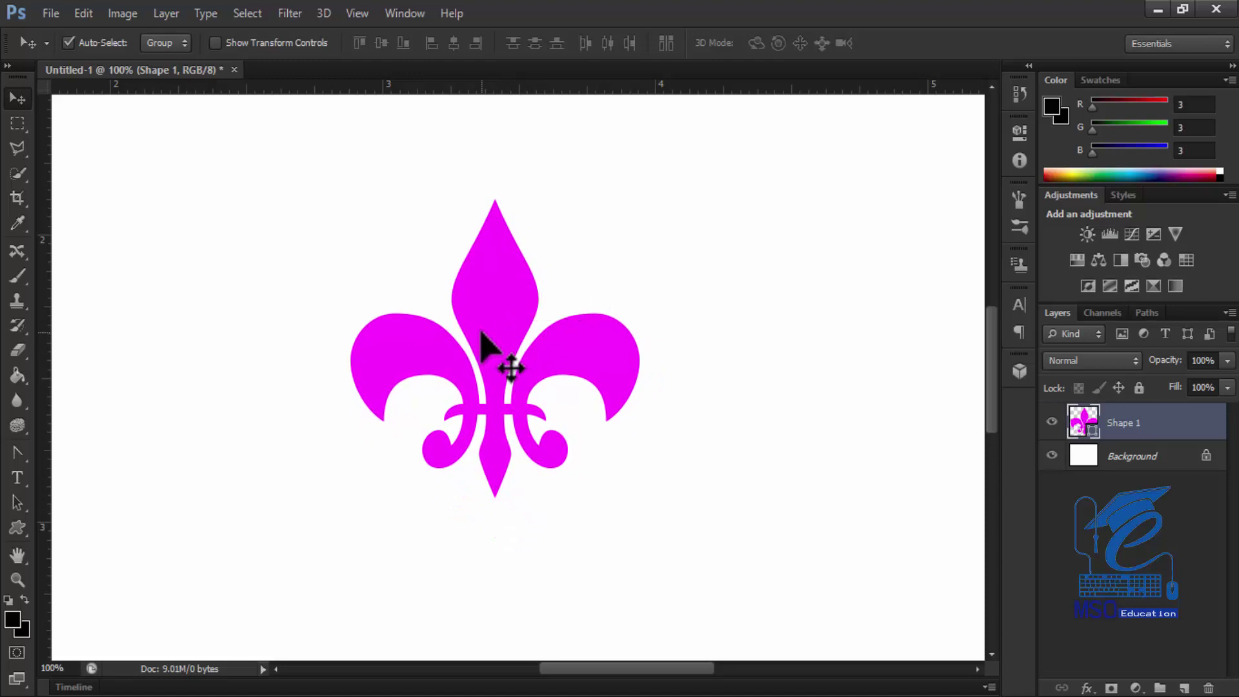
# Draw a wavy rectangular frame custom shape about 430 px wide and 269 px high with magenta fill and no stroke.
pyautogui.click(18, 526)
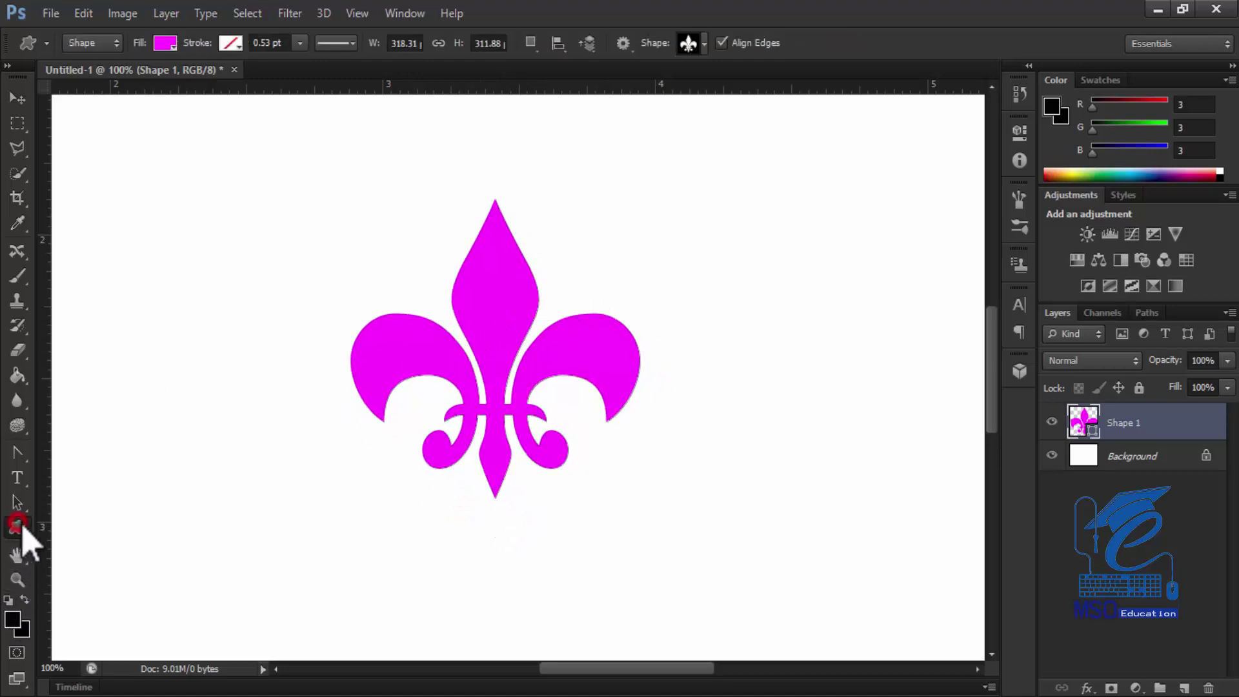
pyautogui.click(704, 44)
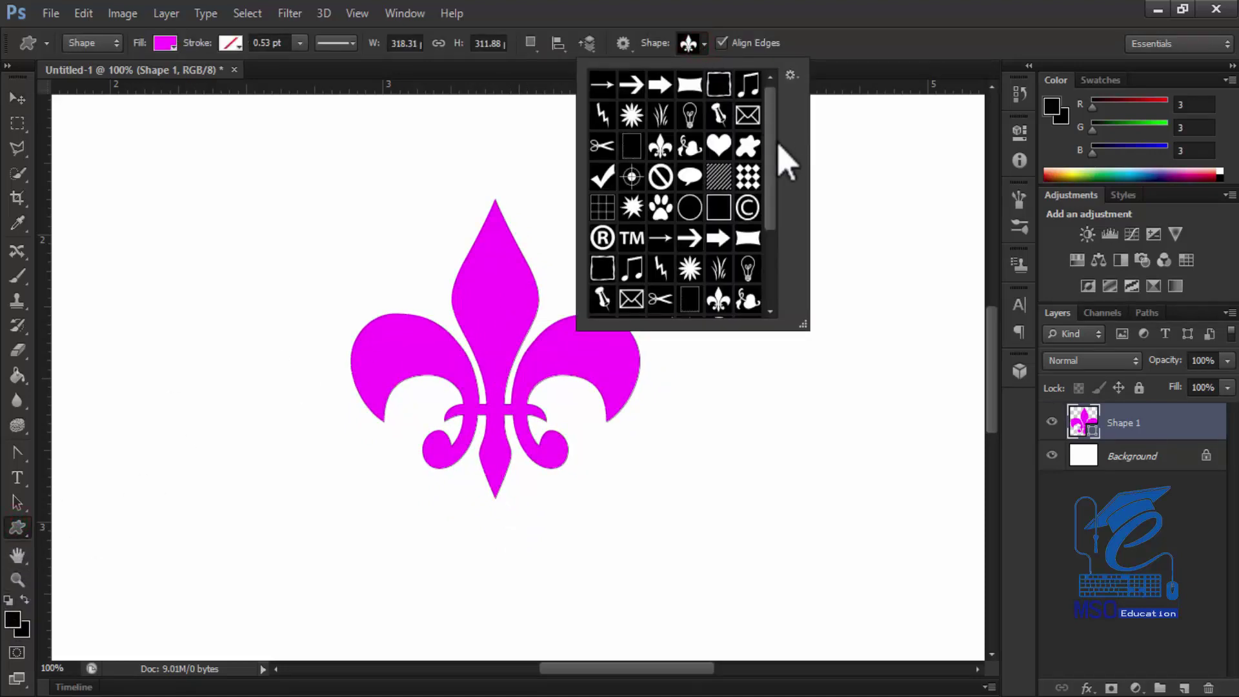
pyautogui.moveTo(774, 143); pyautogui.dragTo(776, 101)
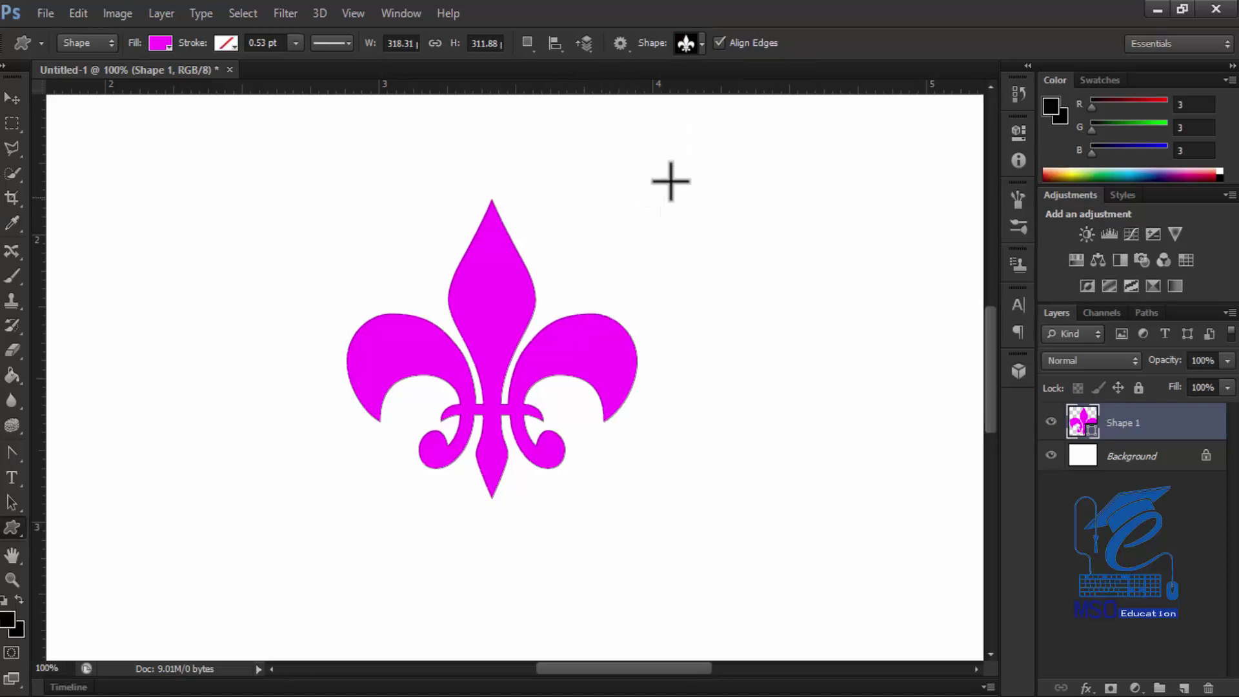
pyautogui.click(700, 44)
pyautogui.click(716, 85)
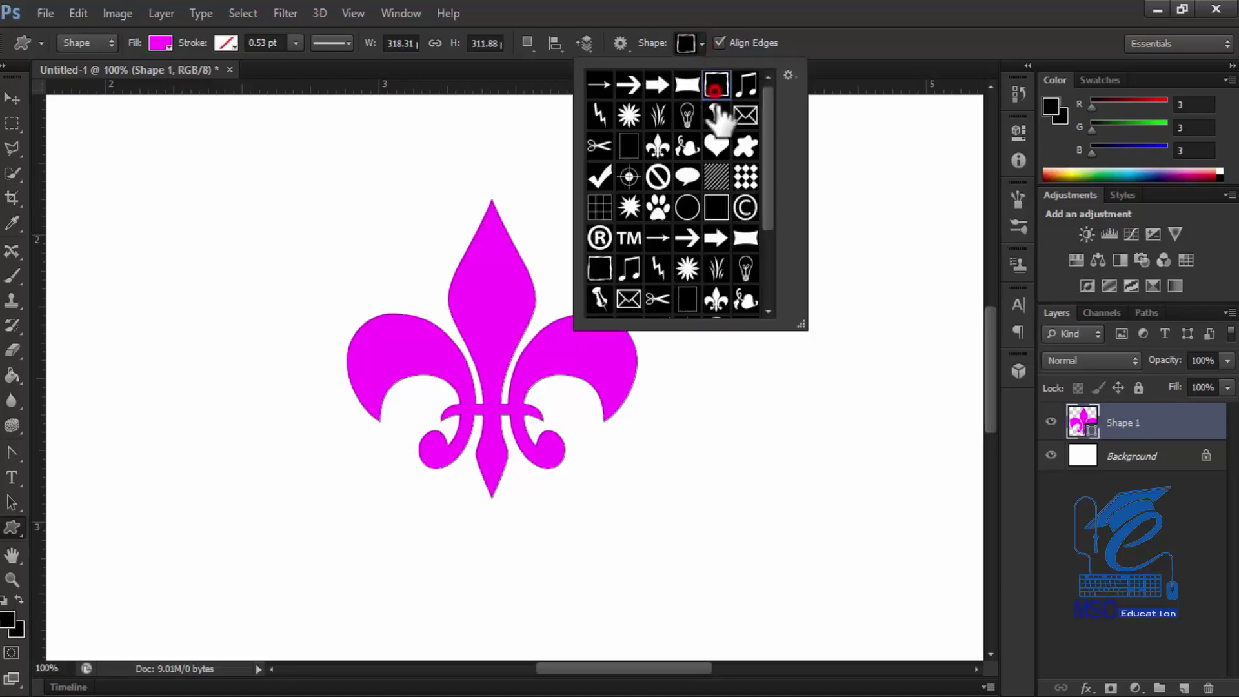
pyautogui.moveTo(132, 231); pyautogui.dragTo(516, 484)
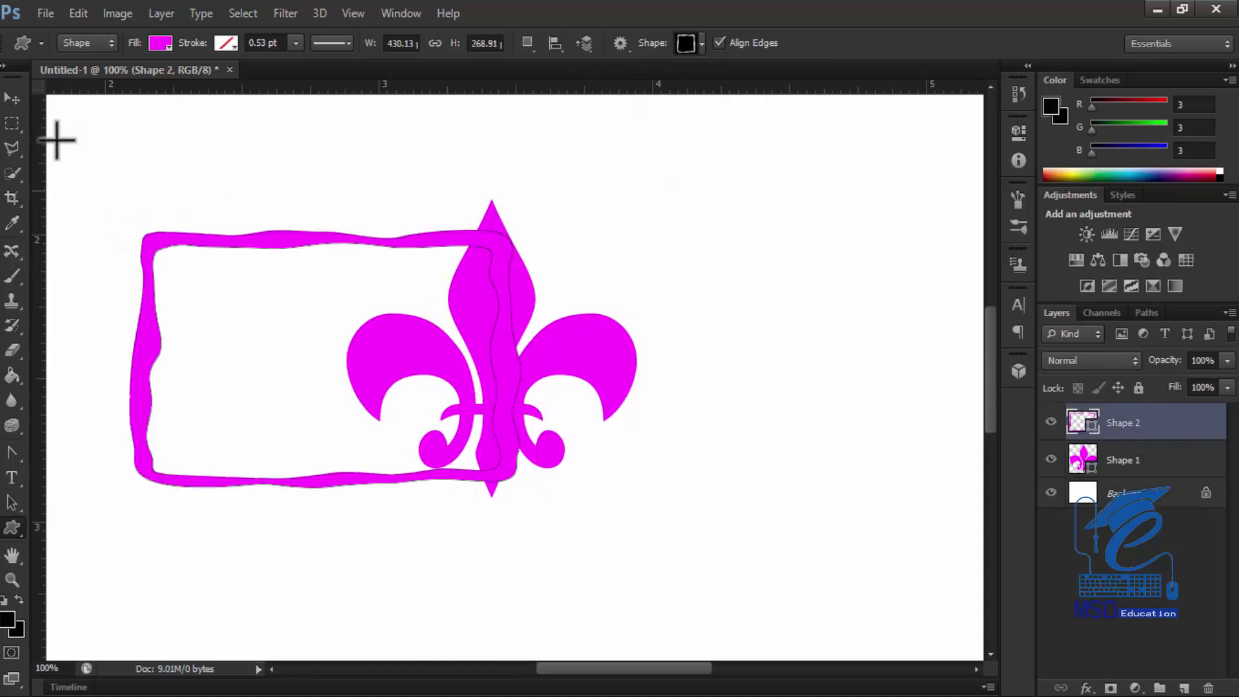
# Move the wavy frame around the fleur-de-lis, delete the fleur-de-lis's layer, and nudge the frame slightly up and right.
pyautogui.click(13, 98)
pyautogui.moveTo(265, 242); pyautogui.dragTo(440, 311)
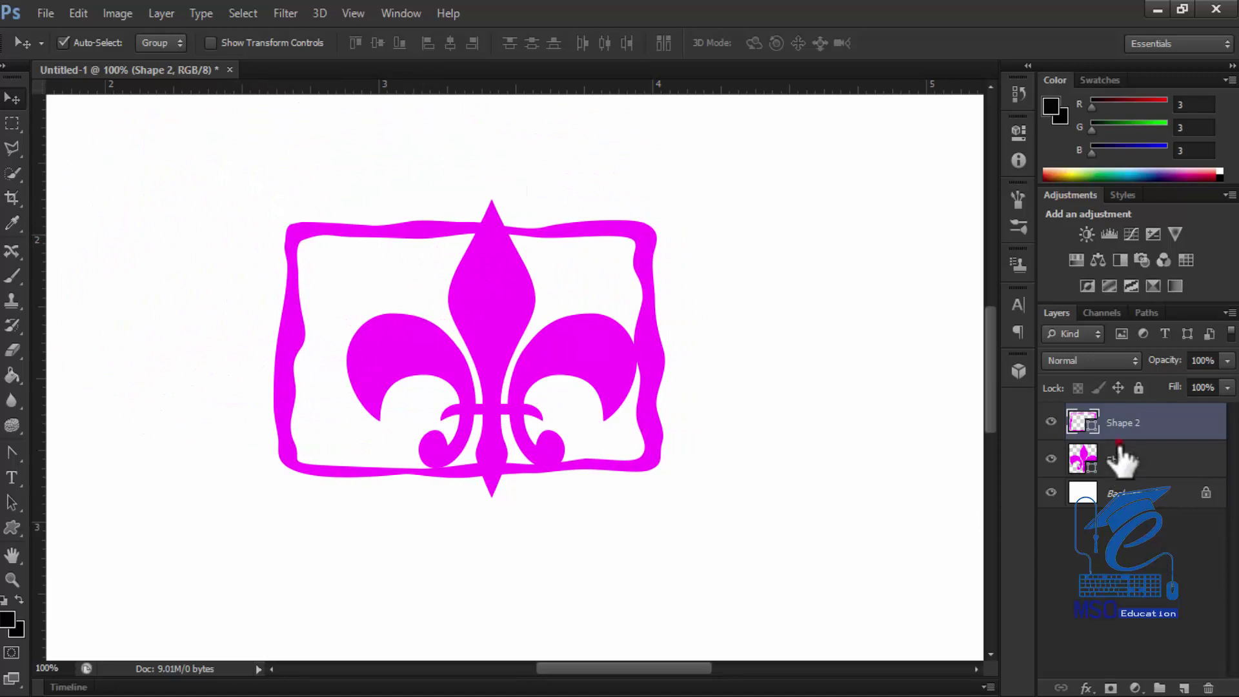
pyautogui.moveTo(1123, 460); pyautogui.dragTo(1208, 688)
pyautogui.moveTo(400, 232)
pyautogui.mouseDown()
pyautogui.moveTo(457, 225)
pyautogui.moveTo(416, 224)
pyautogui.mouseUp()
# Scale the wavy frame to about 153% around its center with Free Transform and apply the transformation.
pyautogui.hotkey('ctrl', 't')
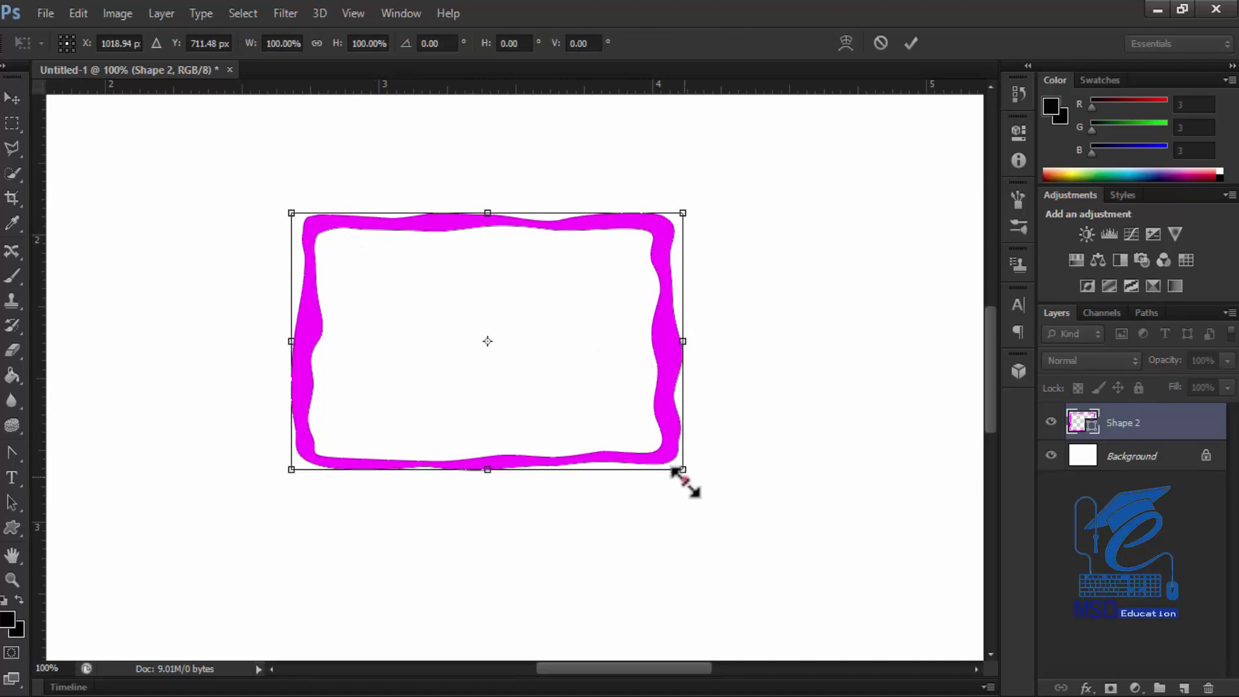
pyautogui.moveTo(684, 480); pyautogui.dragTo(781, 555)
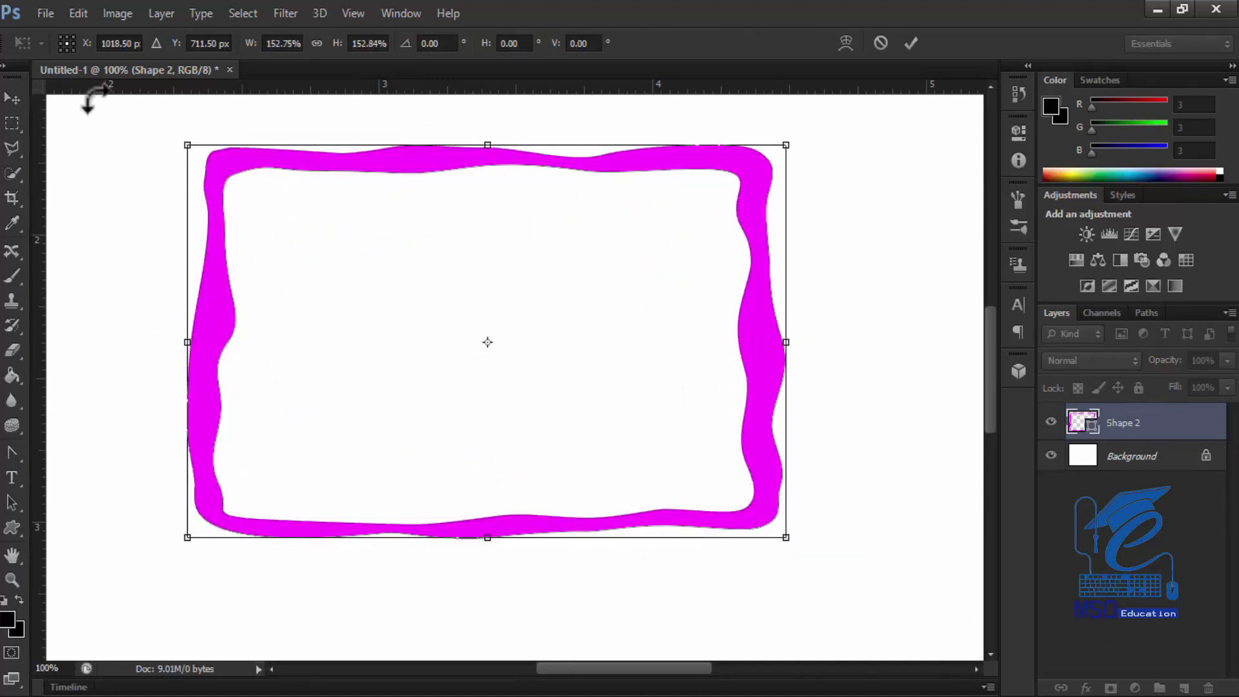
pyautogui.click(19, 97)
pyautogui.click(533, 282)
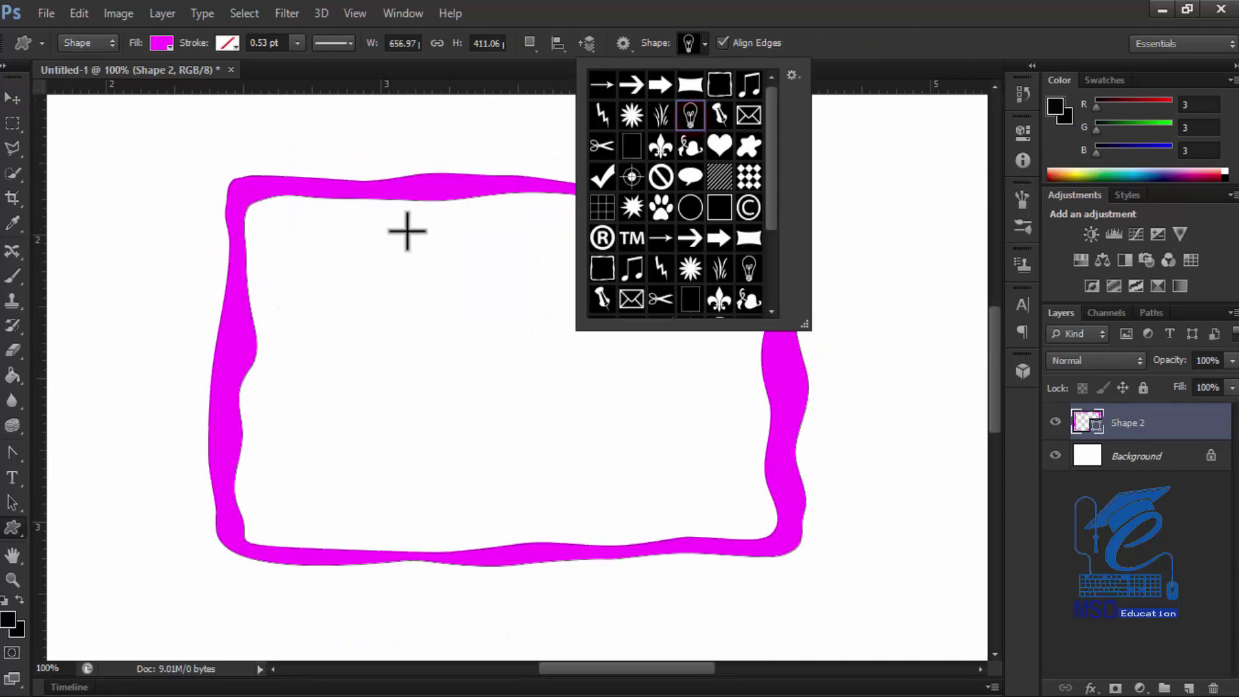
# Draw a magenta light bulb about 174 px by 276 px inside the frame, plus a pair of scissors overlapping it.
pyautogui.moveTo(400, 227); pyautogui.dragTo(554, 492)
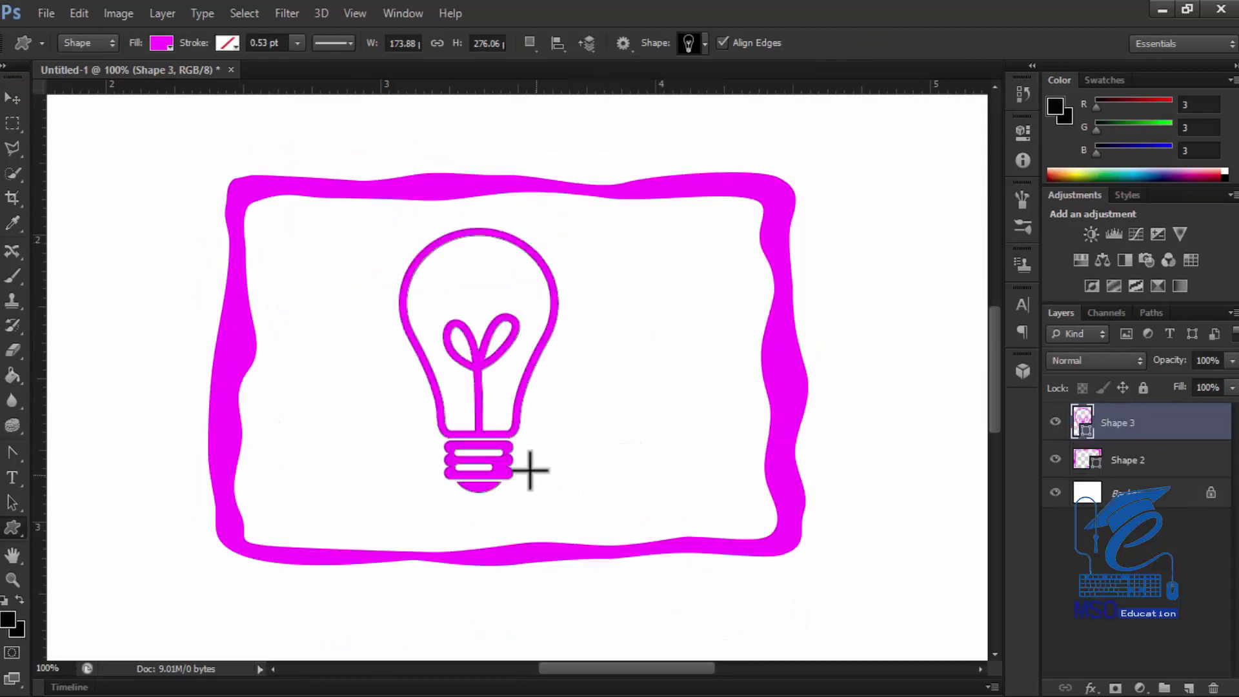
pyautogui.click(705, 45)
pyautogui.scroll(-3, 632, 248)
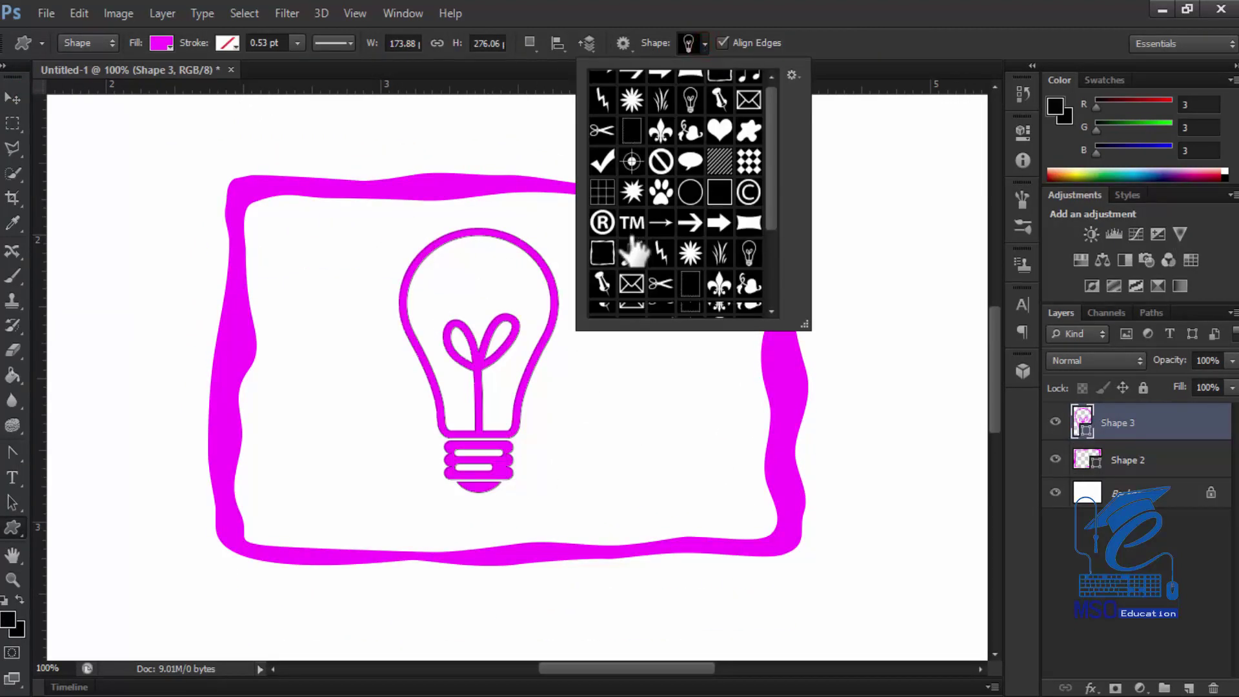
pyautogui.click(660, 222)
pyautogui.moveTo(282, 257); pyautogui.dragTo(503, 431)
pyautogui.click(13, 98)
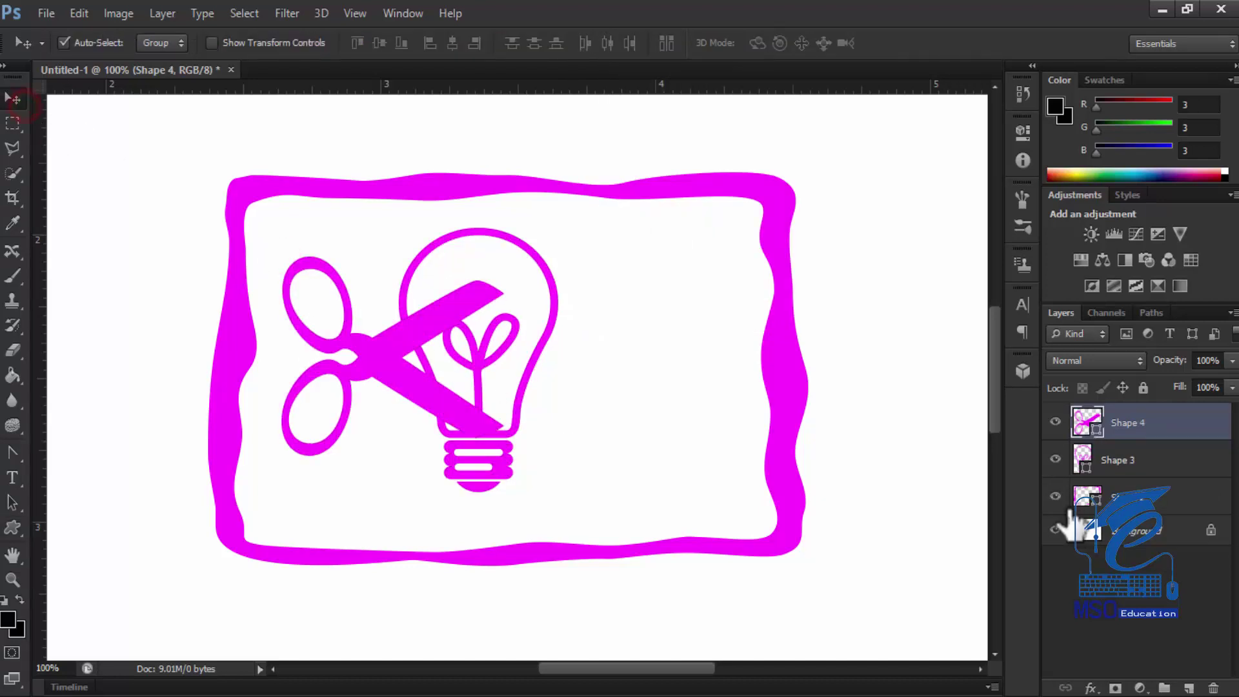
# Delete the scissors, light bulb and frame layers, and reactivate the Custom Shape Tool.
pyautogui.moveTo(1116, 426); pyautogui.dragTo(1213, 687)
pyautogui.click(11, 530)
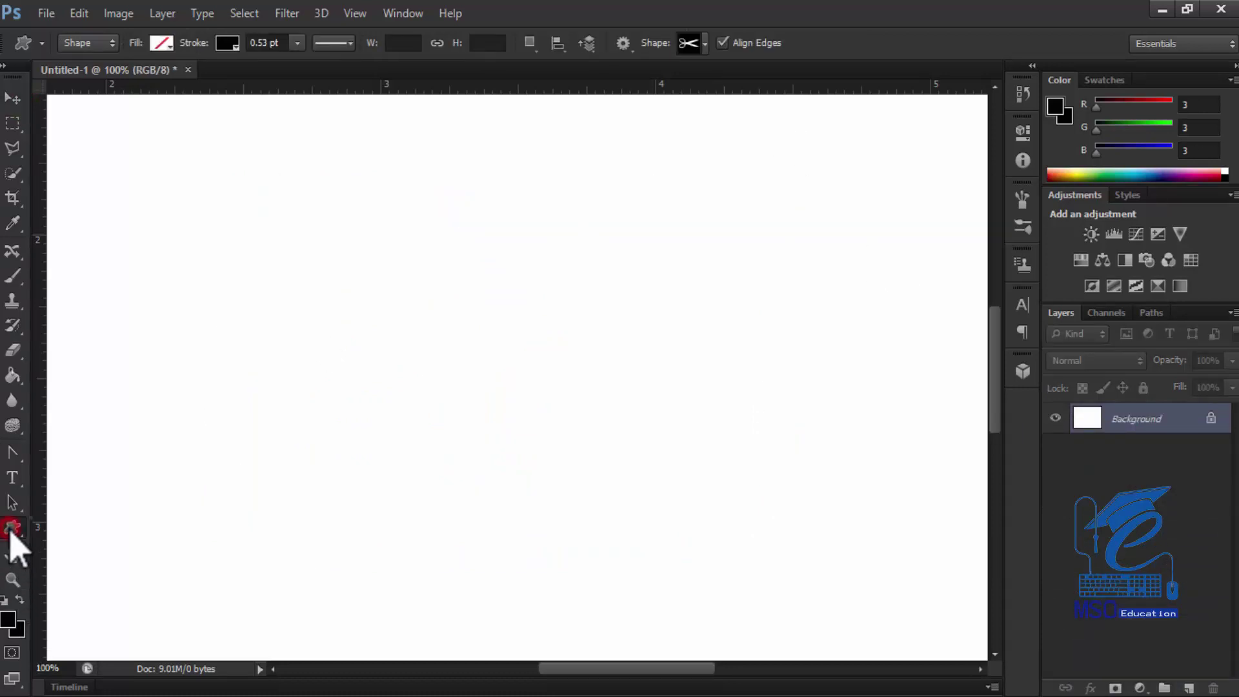
pyautogui.click(89, 618)
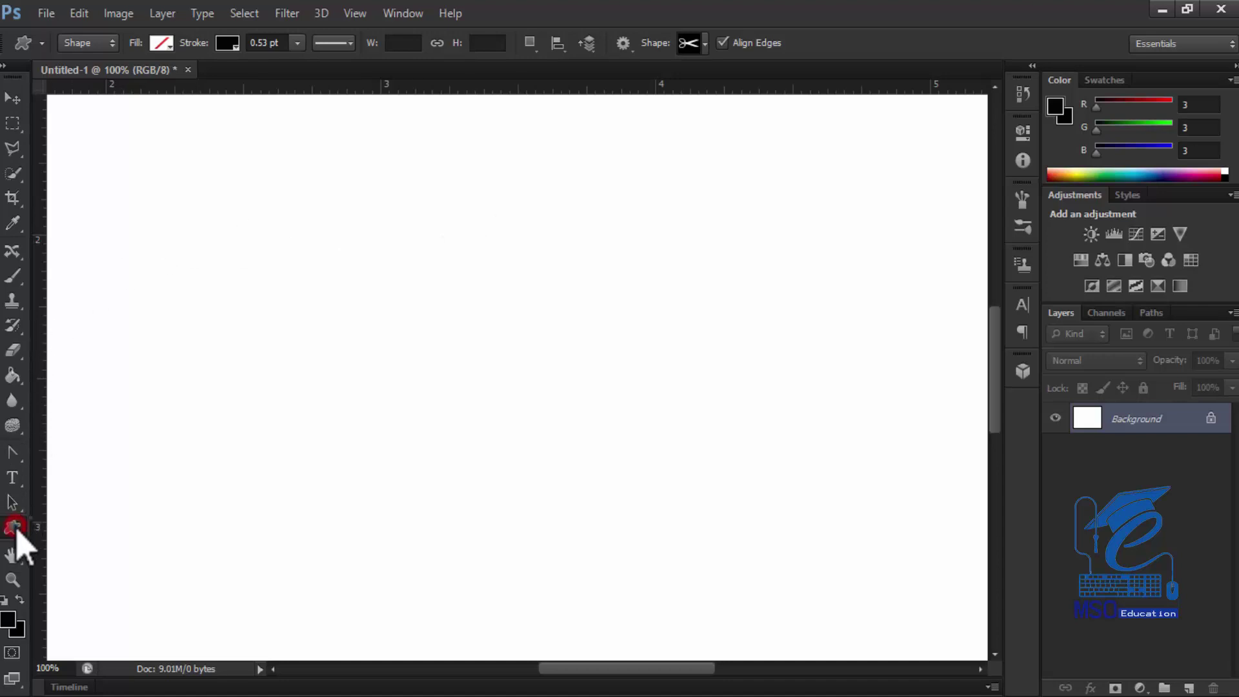
# Draw a rectangle about 347 px wide and 190 px high with no fill and a 0.53 pt black stroke.
pyautogui.moveTo(16, 535); pyautogui.dragTo(83, 524)
pyautogui.click(300, 269)
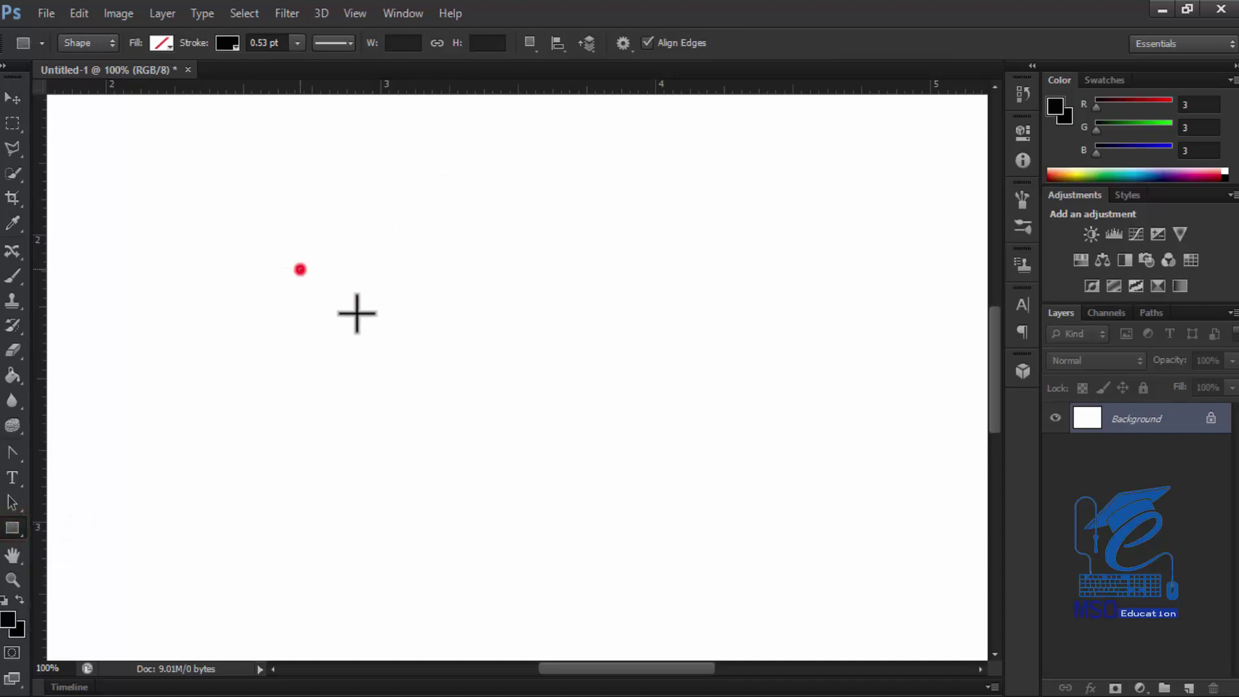
pyautogui.moveTo(357, 313); pyautogui.dragTo(616, 448)
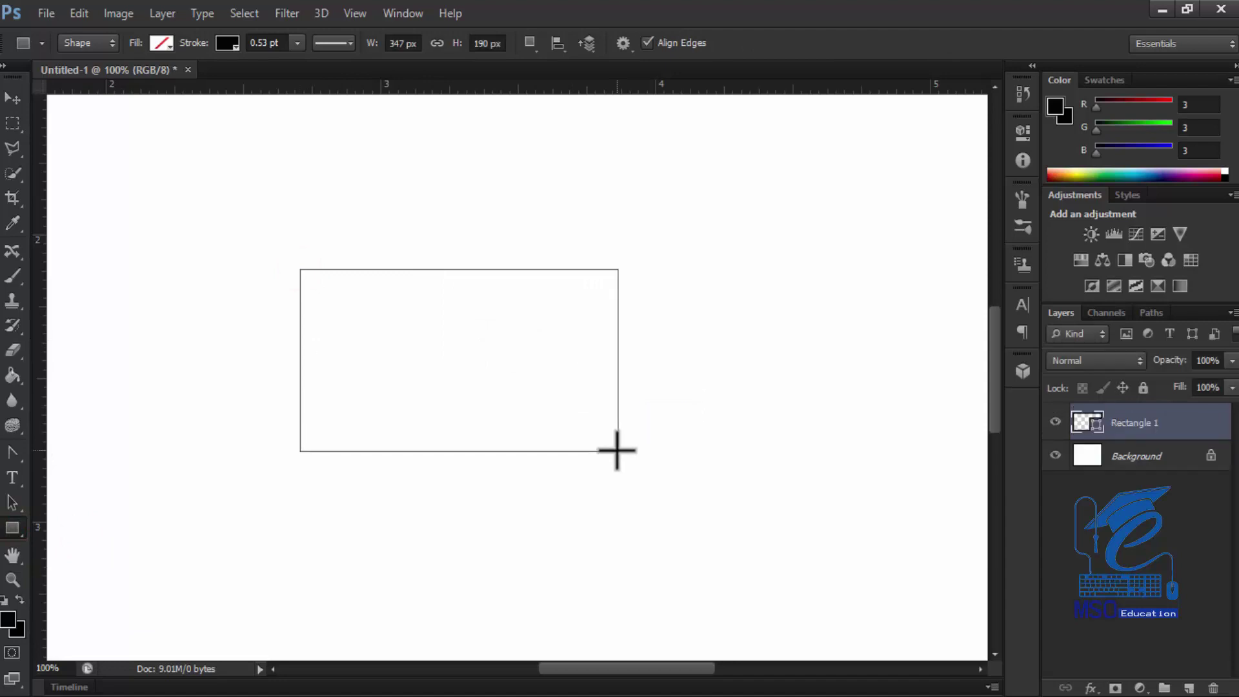
# Warp the rectangle with the Fish preset in Free Transform and apply the transformation.
pyautogui.rightClick(451, 310)
pyautogui.click(537, 465)
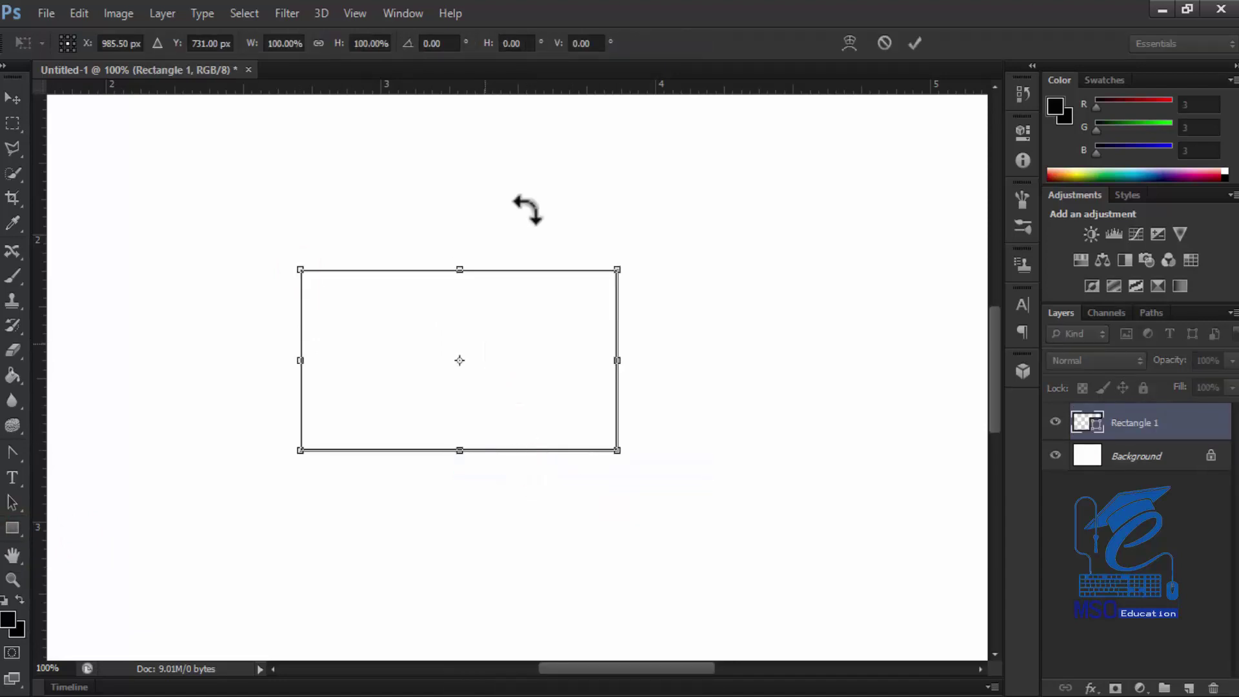
pyautogui.click(849, 43)
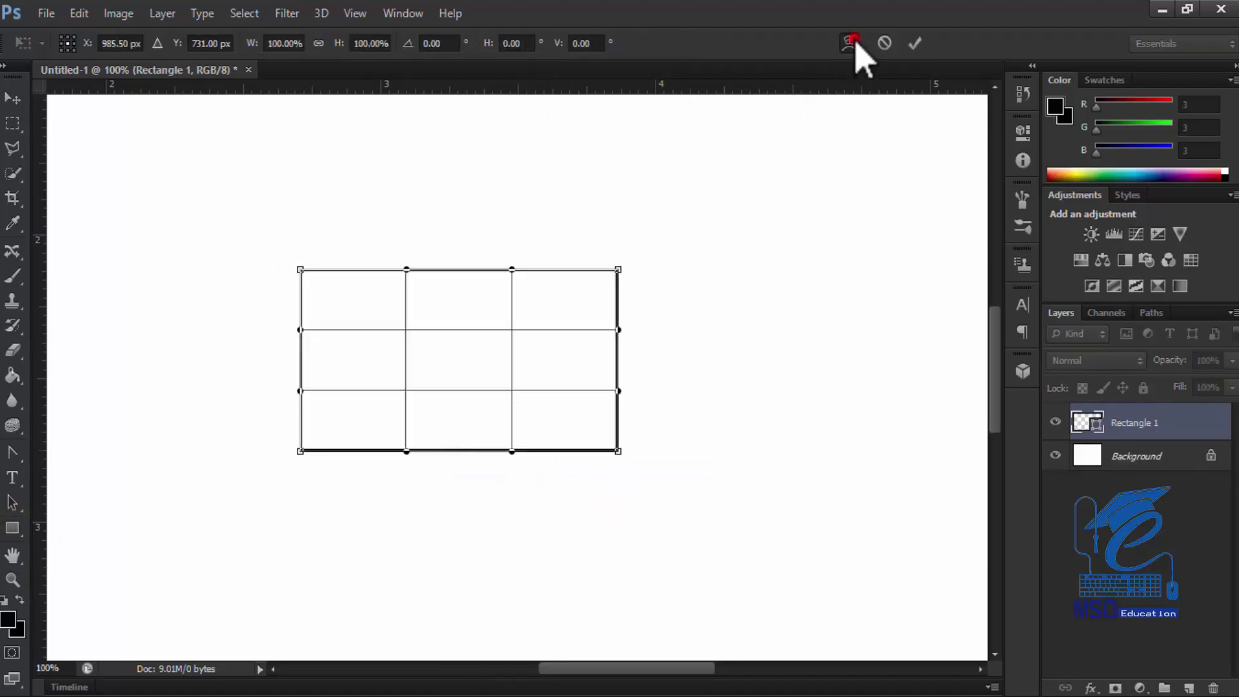
pyautogui.click(163, 44)
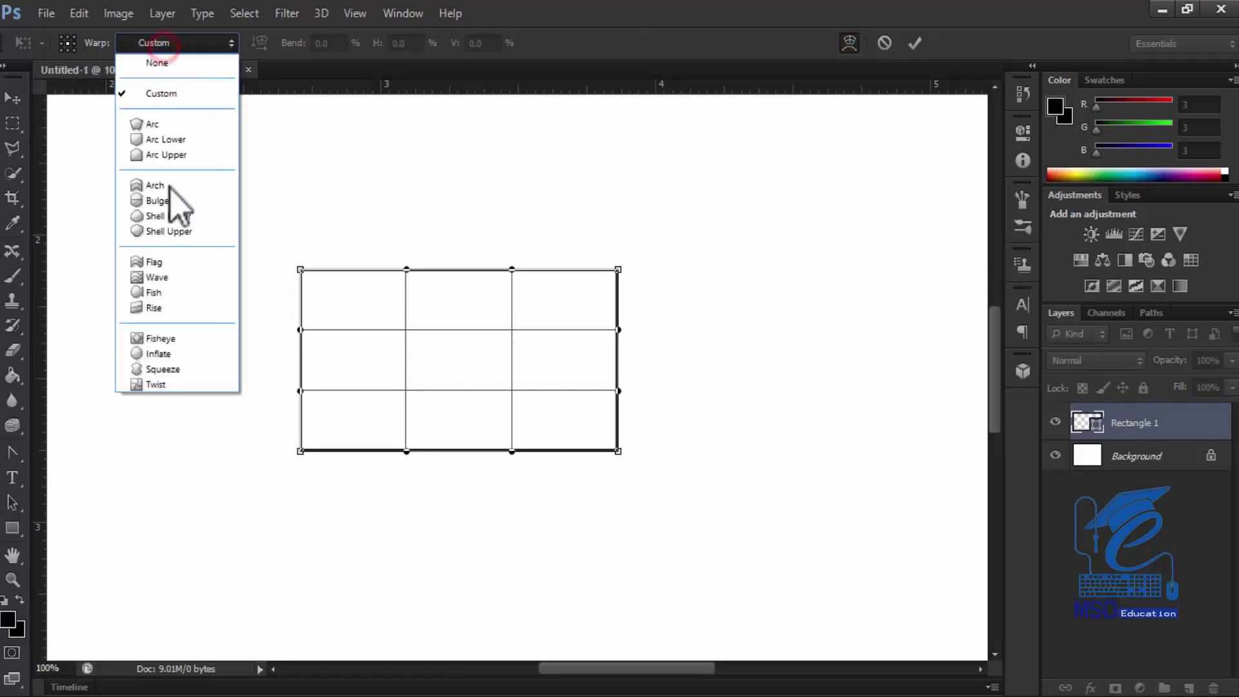
pyautogui.click(167, 294)
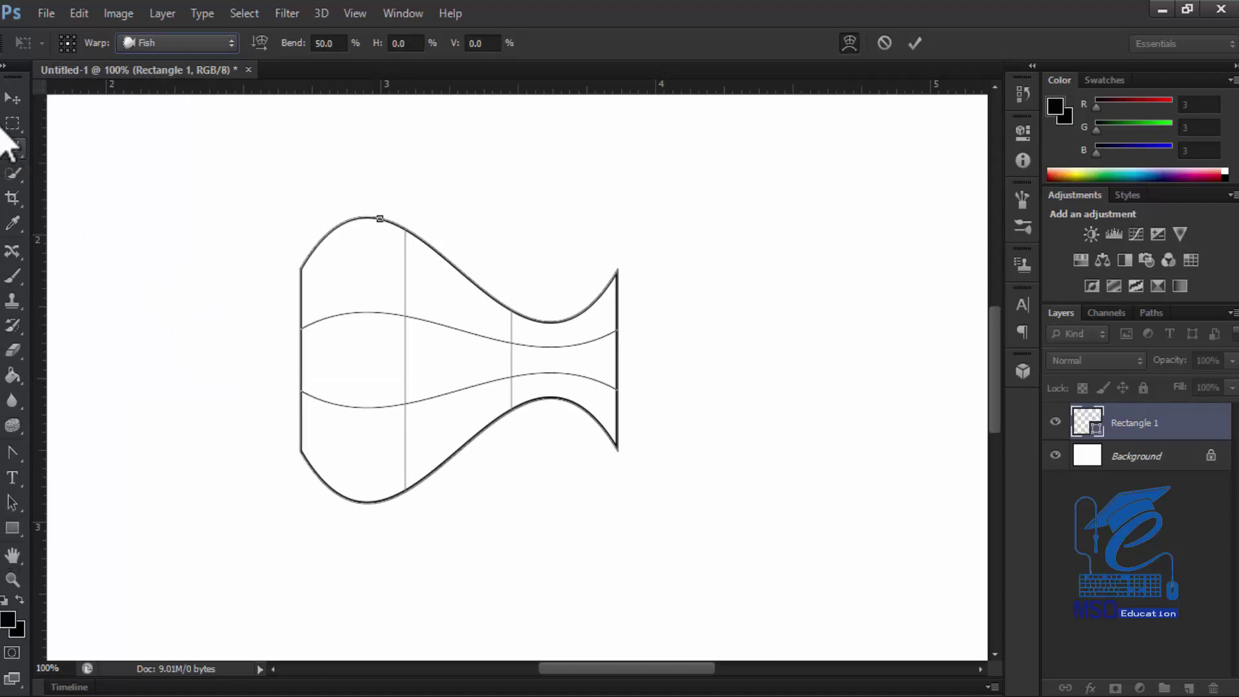
pyautogui.click(12, 527)
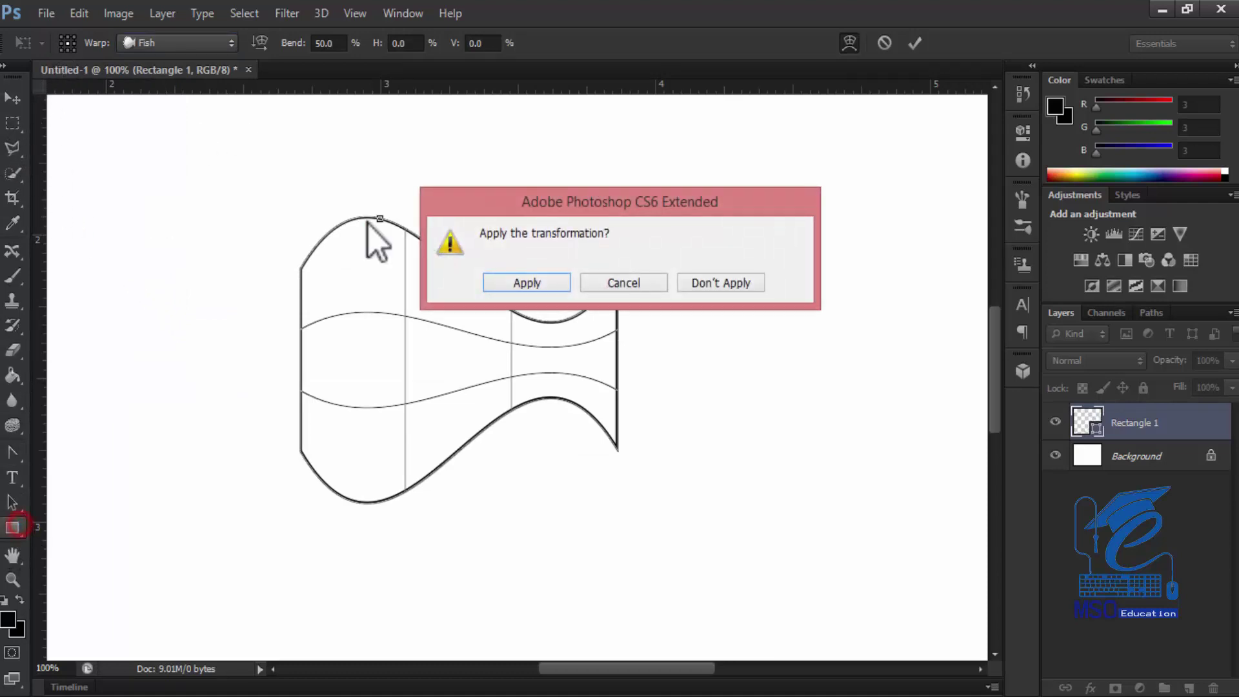
pyautogui.click(510, 279)
# Try a light green fill on the warped rectangle, replace it with medium gray, and activate the Move Tool.
pyautogui.click(162, 43)
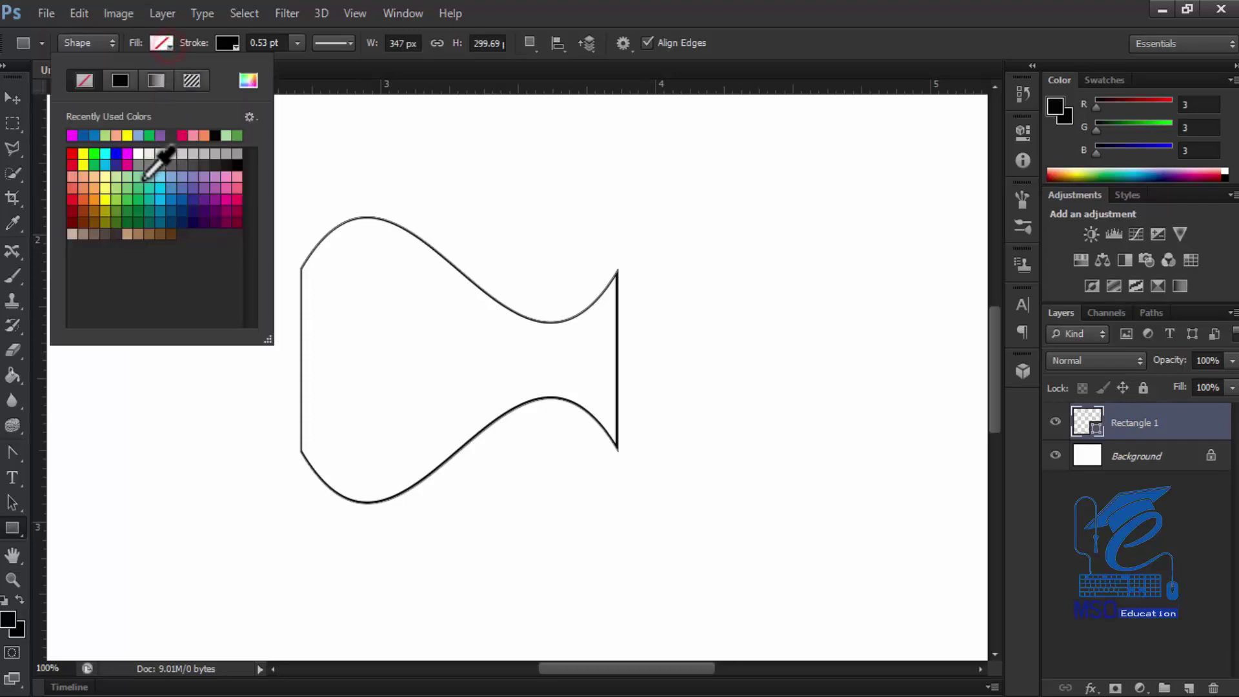
pyautogui.click(131, 175)
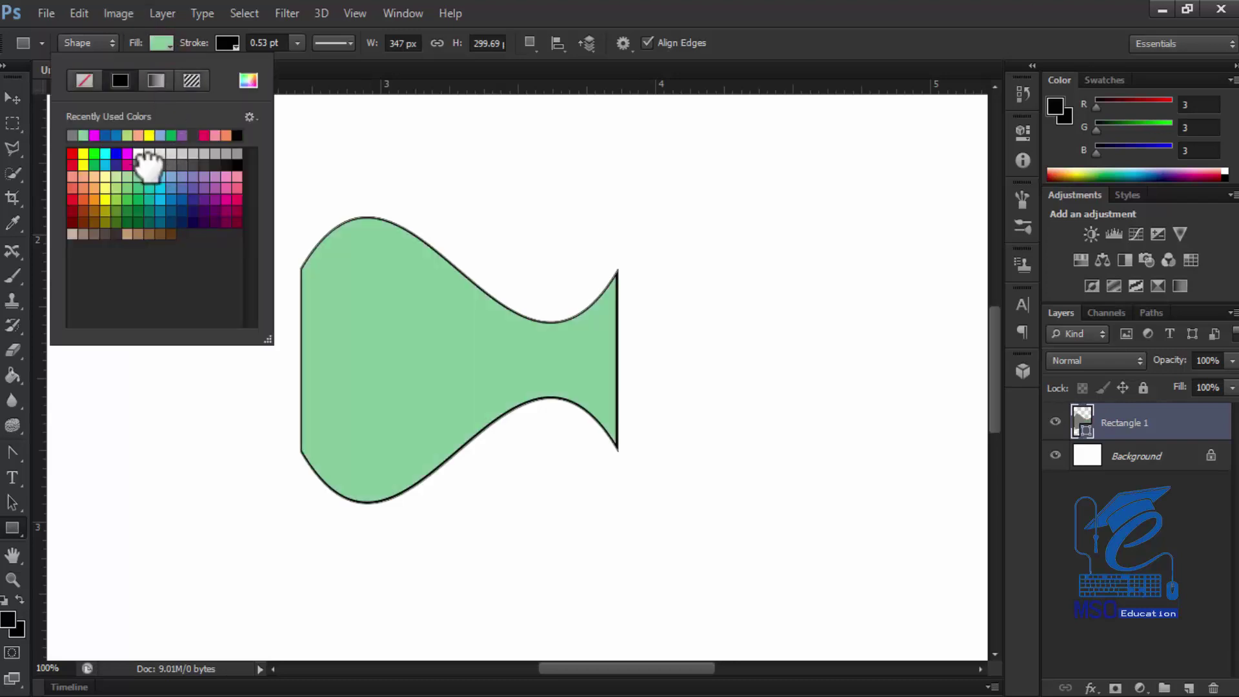
pyautogui.click(144, 161)
pyautogui.click(17, 100)
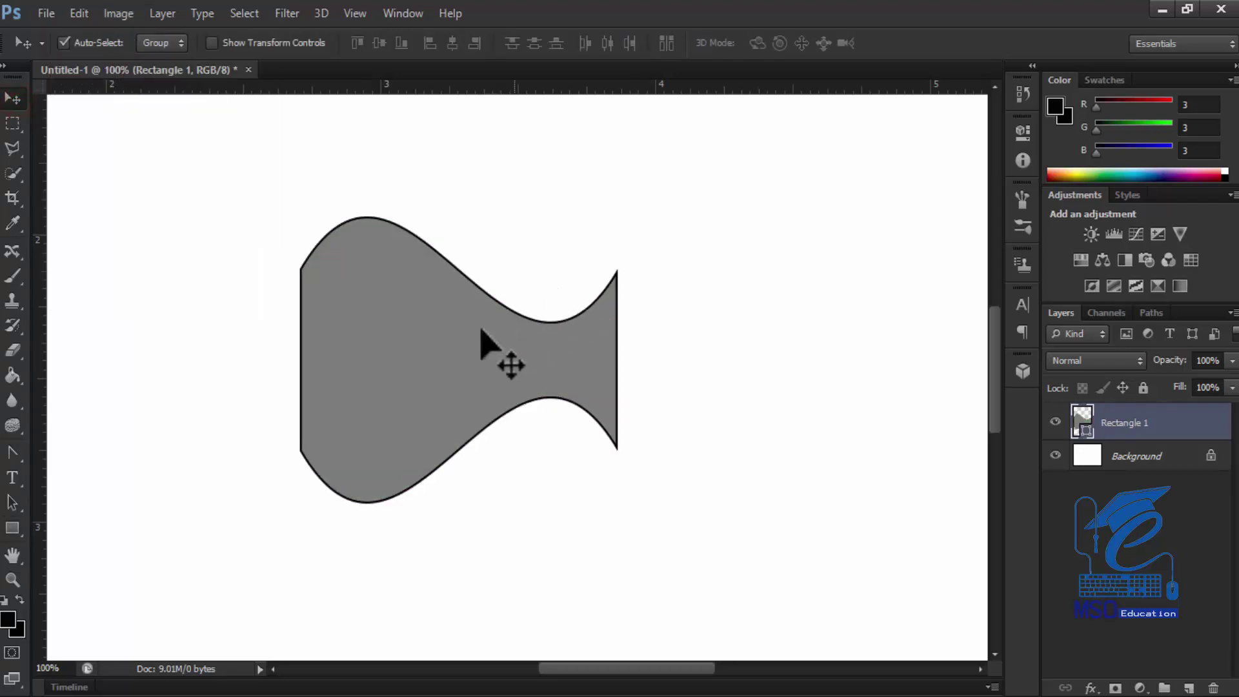
# Move the gray warped shape slightly and, using the Rectangle Tool, save it as a named custom shape.
pyautogui.moveTo(448, 333); pyautogui.dragTo(466, 359)
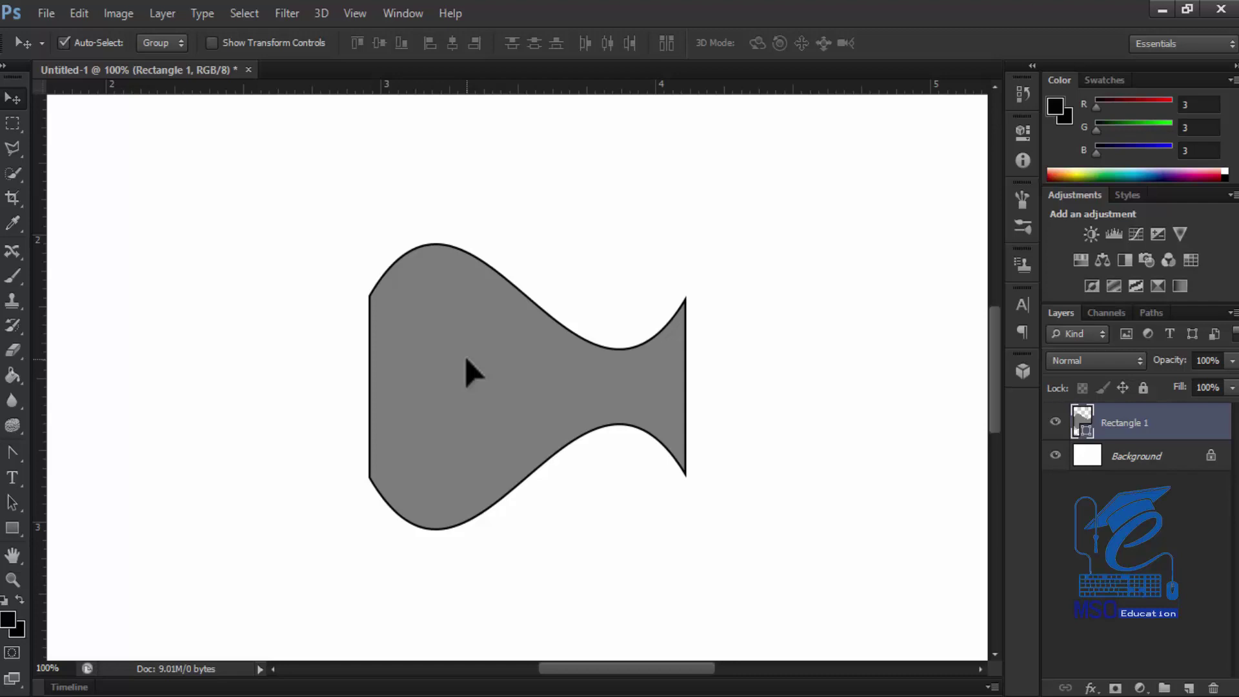
pyautogui.rightClick(450, 301)
pyautogui.click(14, 528)
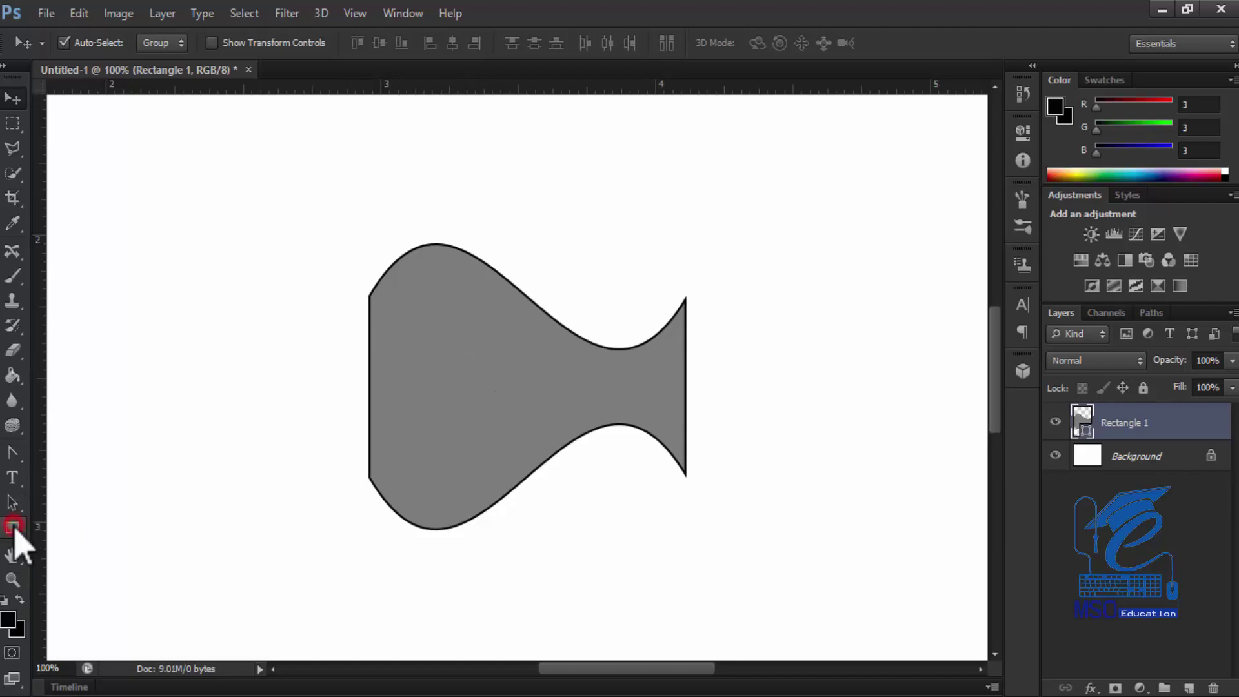
pyautogui.click(13, 527)
pyautogui.click(14, 529)
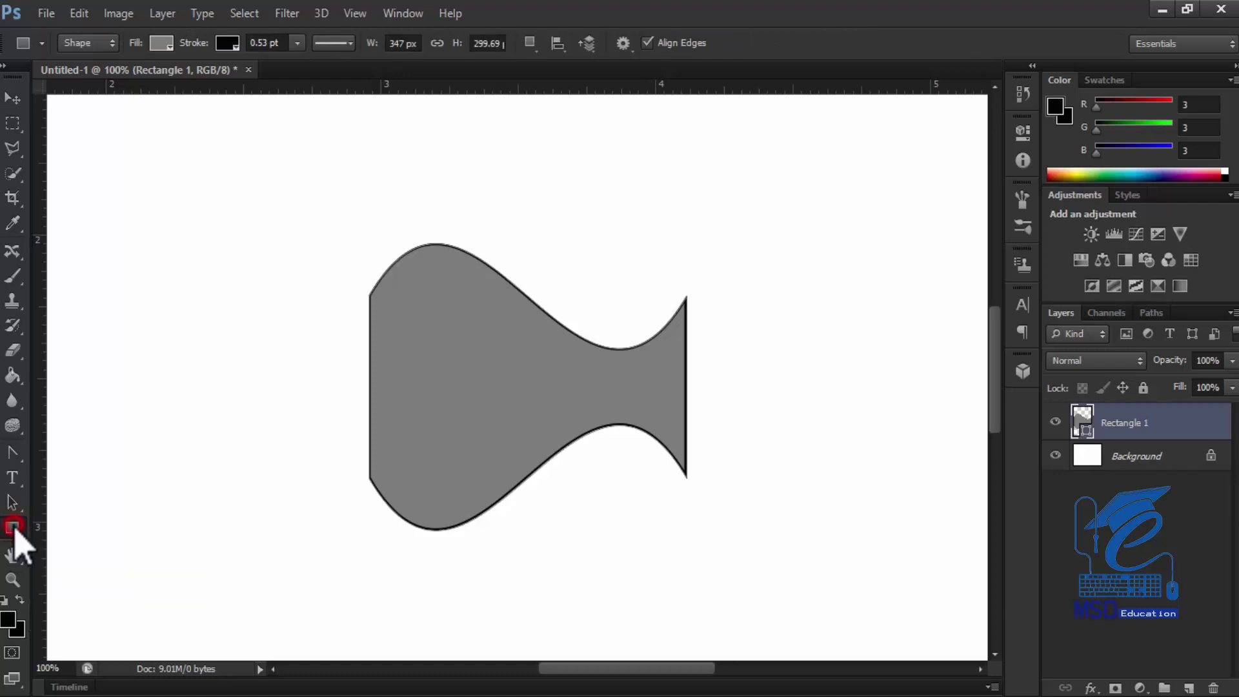
pyautogui.rightClick(485, 333)
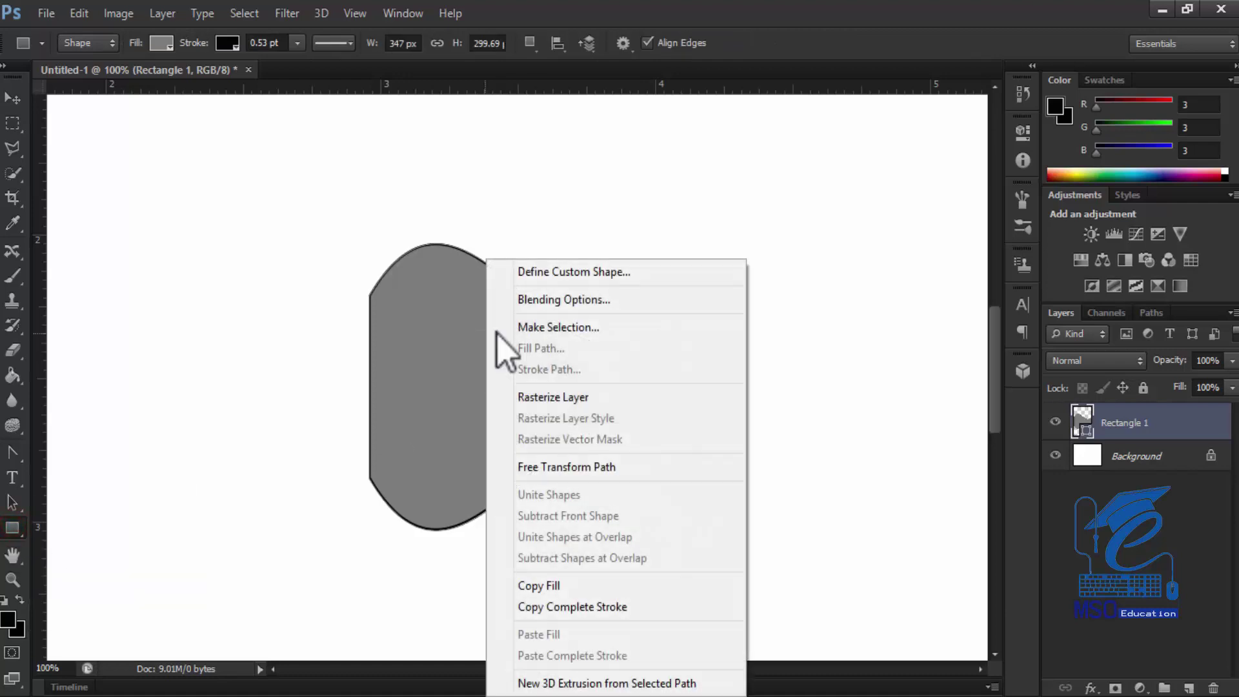
pyautogui.click(559, 272)
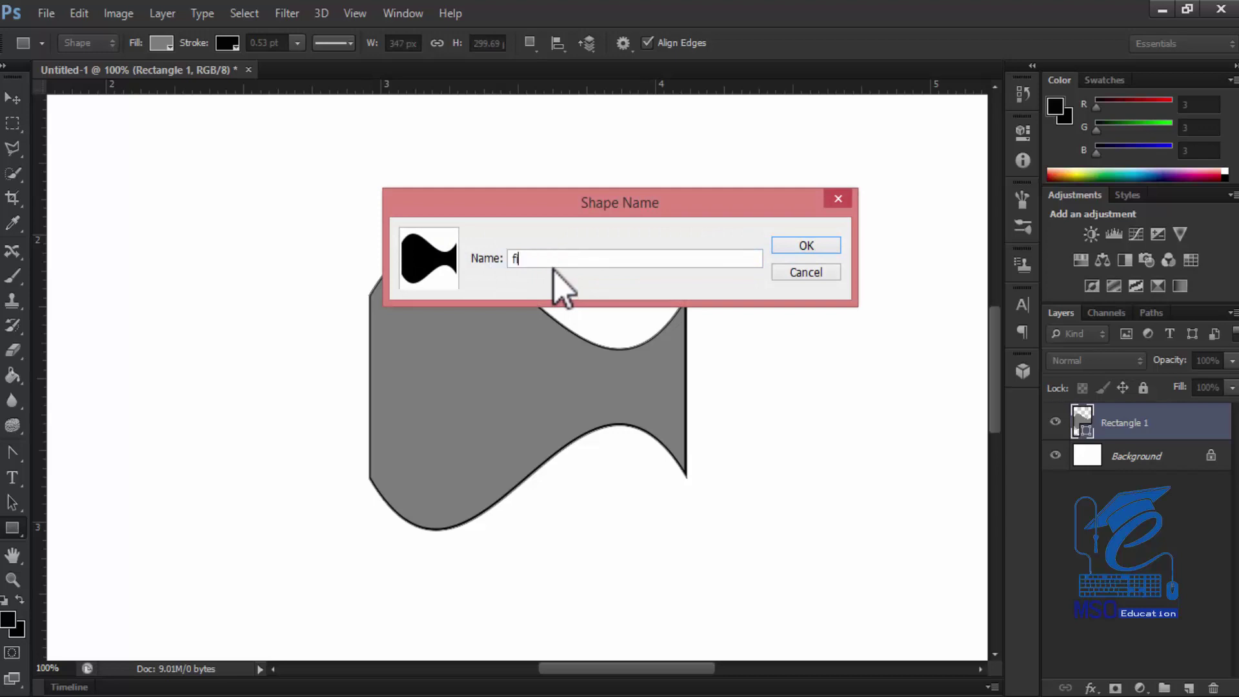
pyautogui.press('Return')
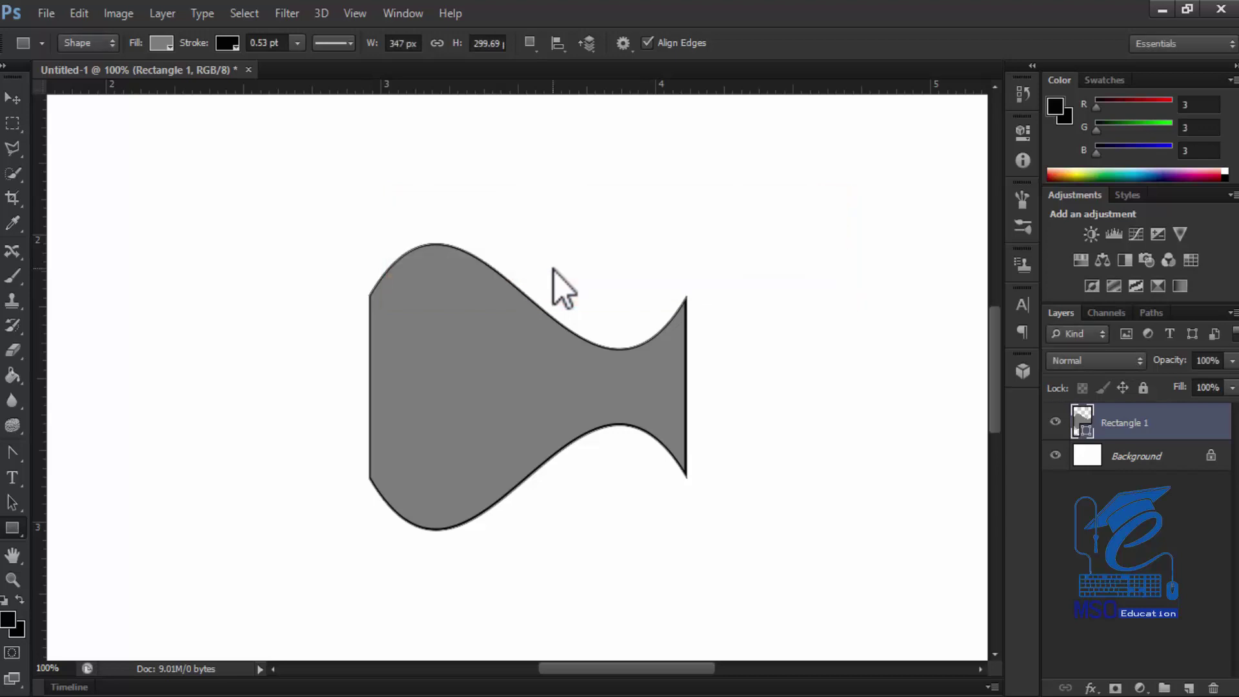
pyautogui.rightClick(481, 334)
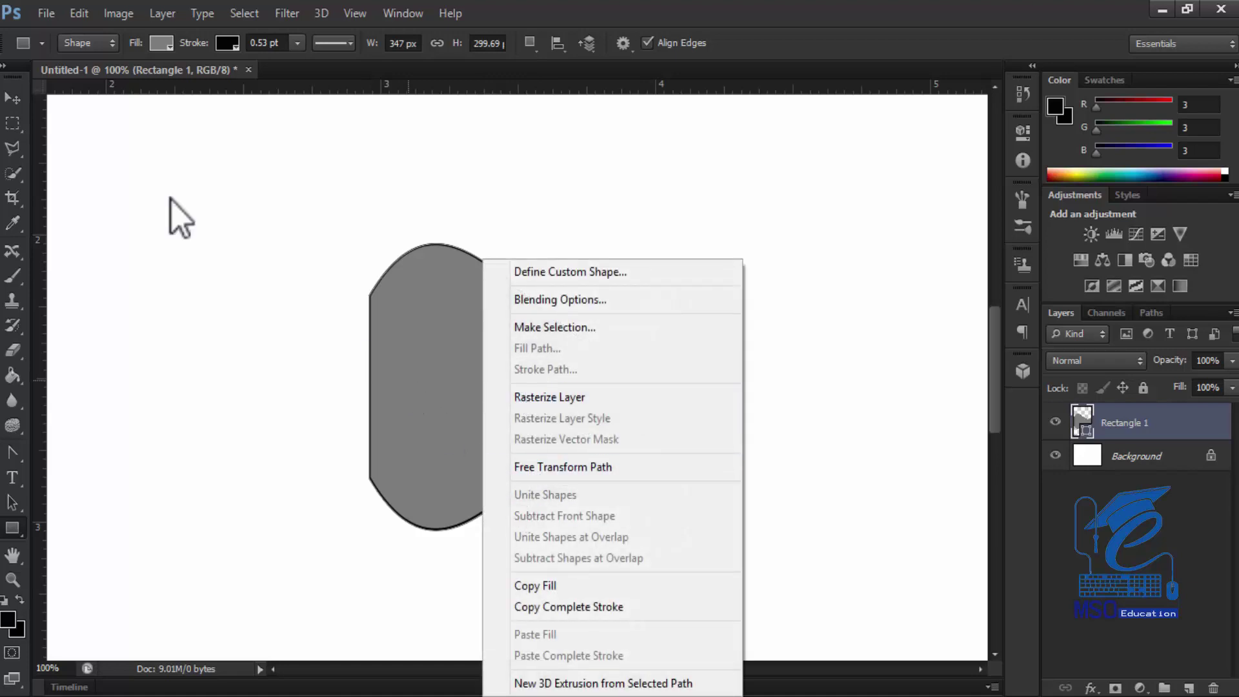
pyautogui.click(11, 522)
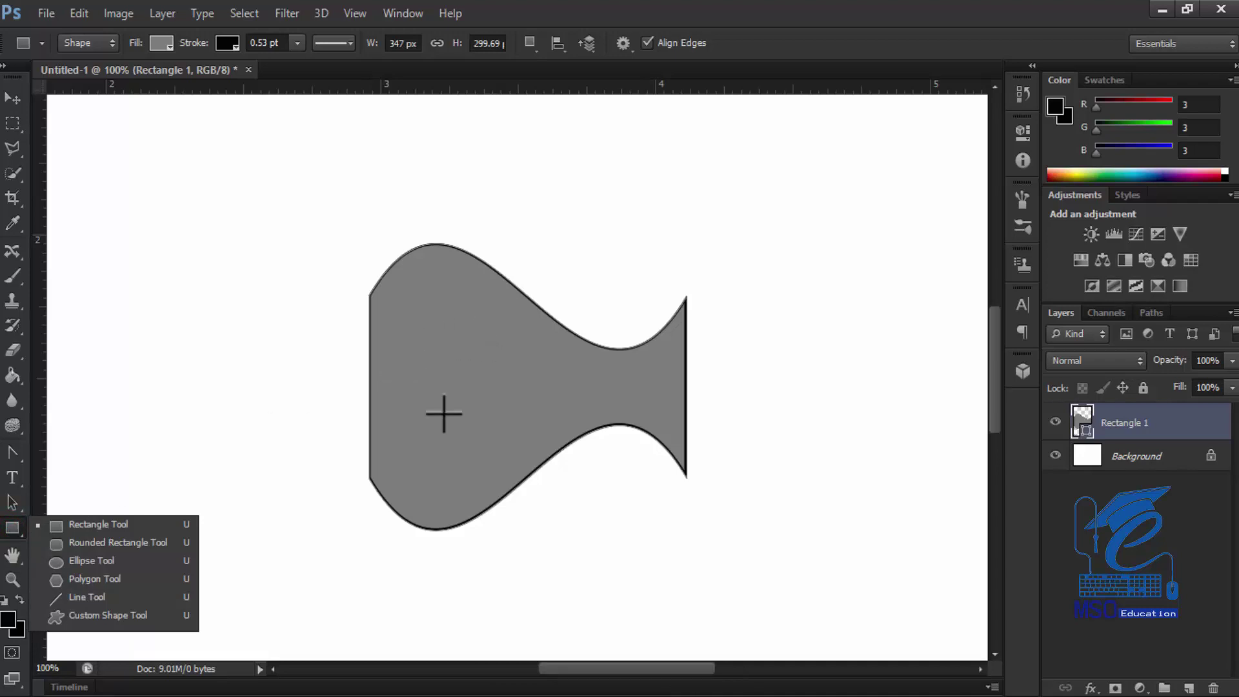
pyautogui.rightClick(421, 338)
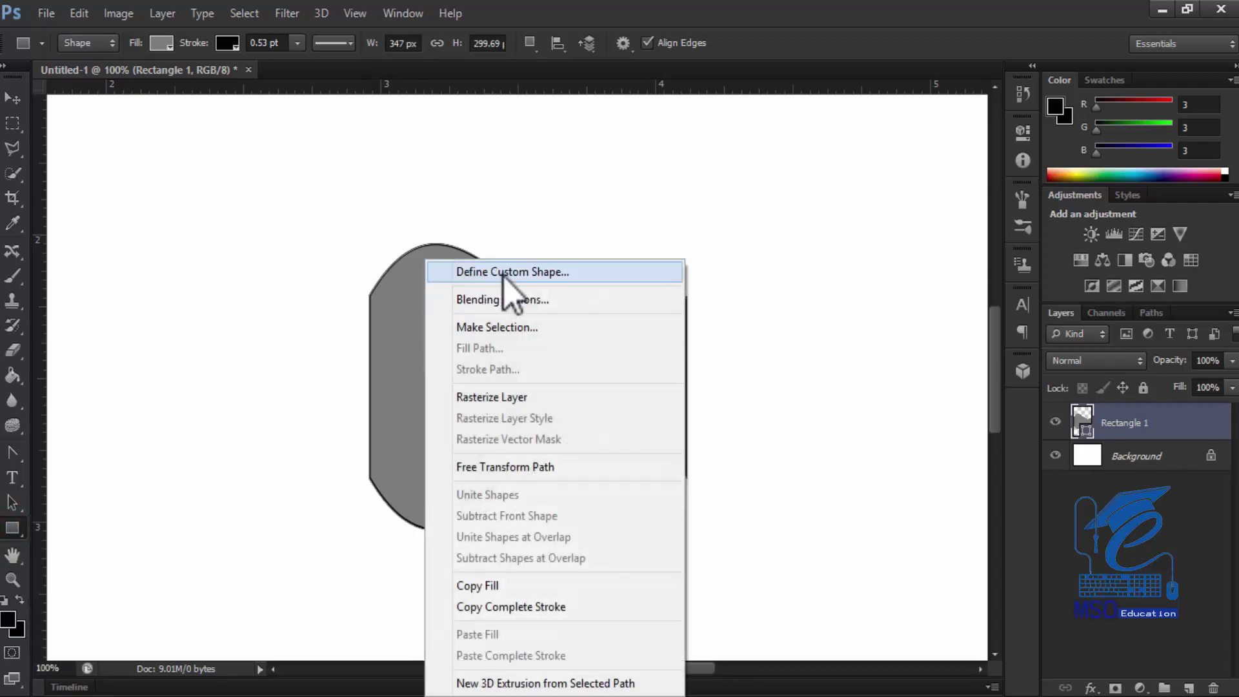
pyautogui.click(526, 273)
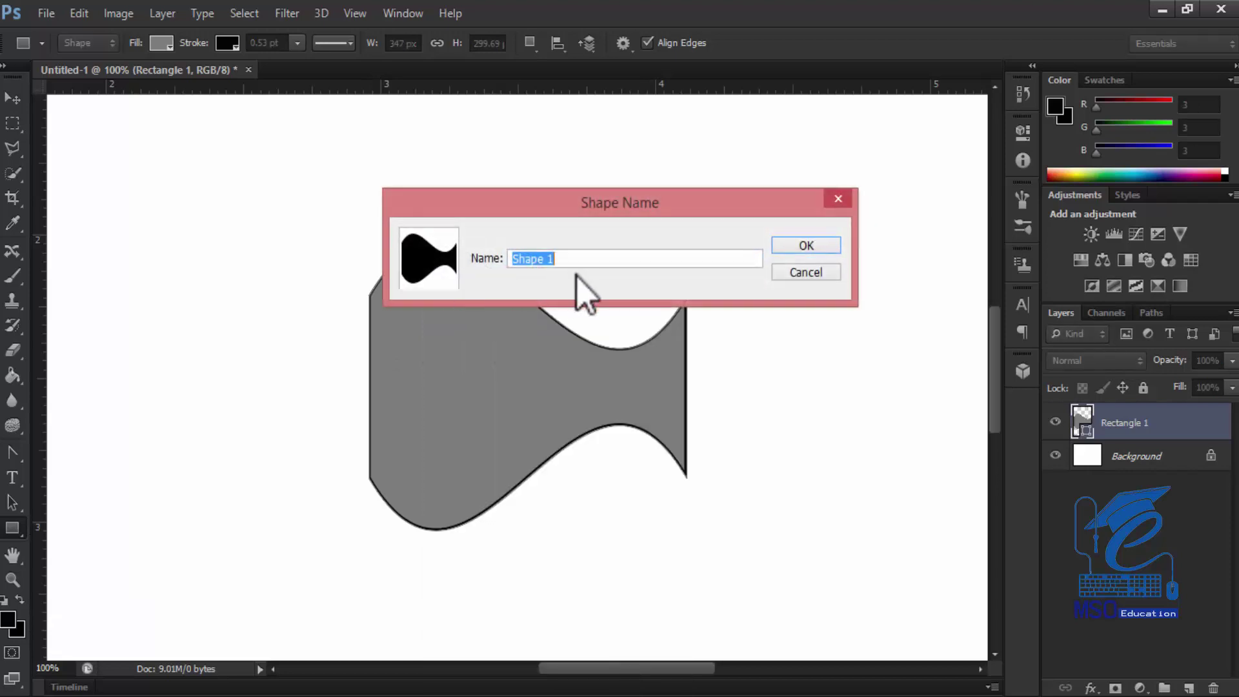
pyautogui.click(789, 272)
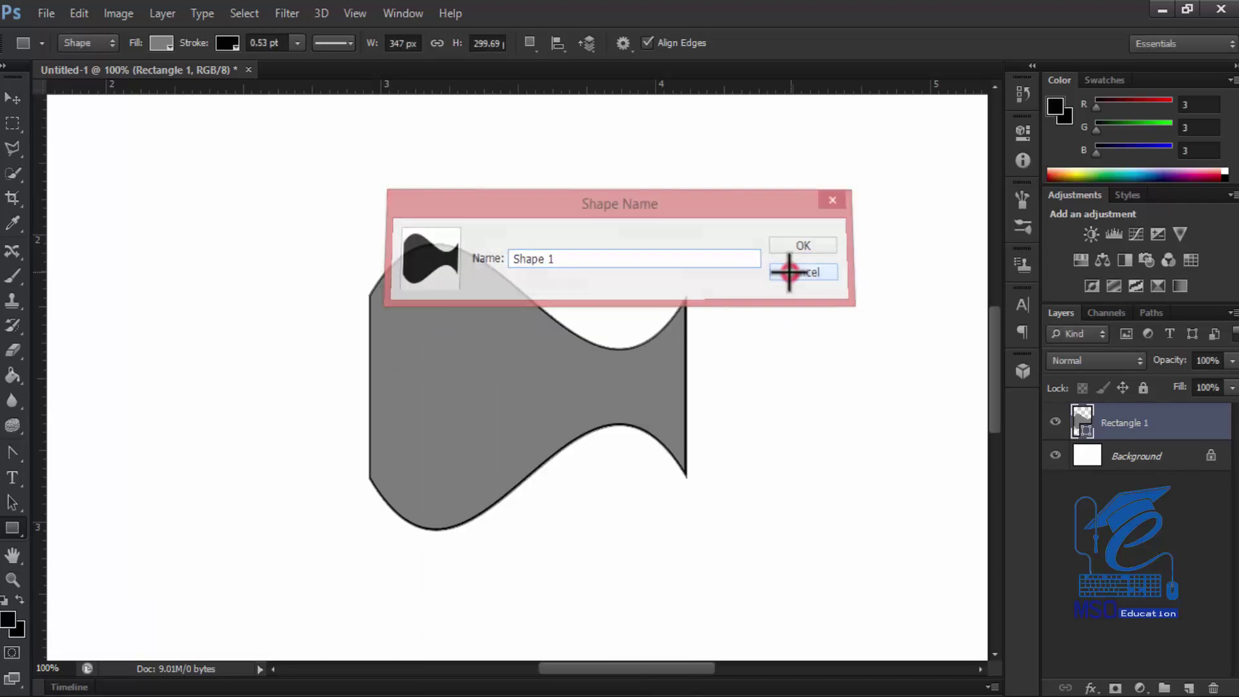
# Activate the Custom Shape Tool and look through the available shapes for the newly defined one.
pyautogui.rightClick(13, 534)
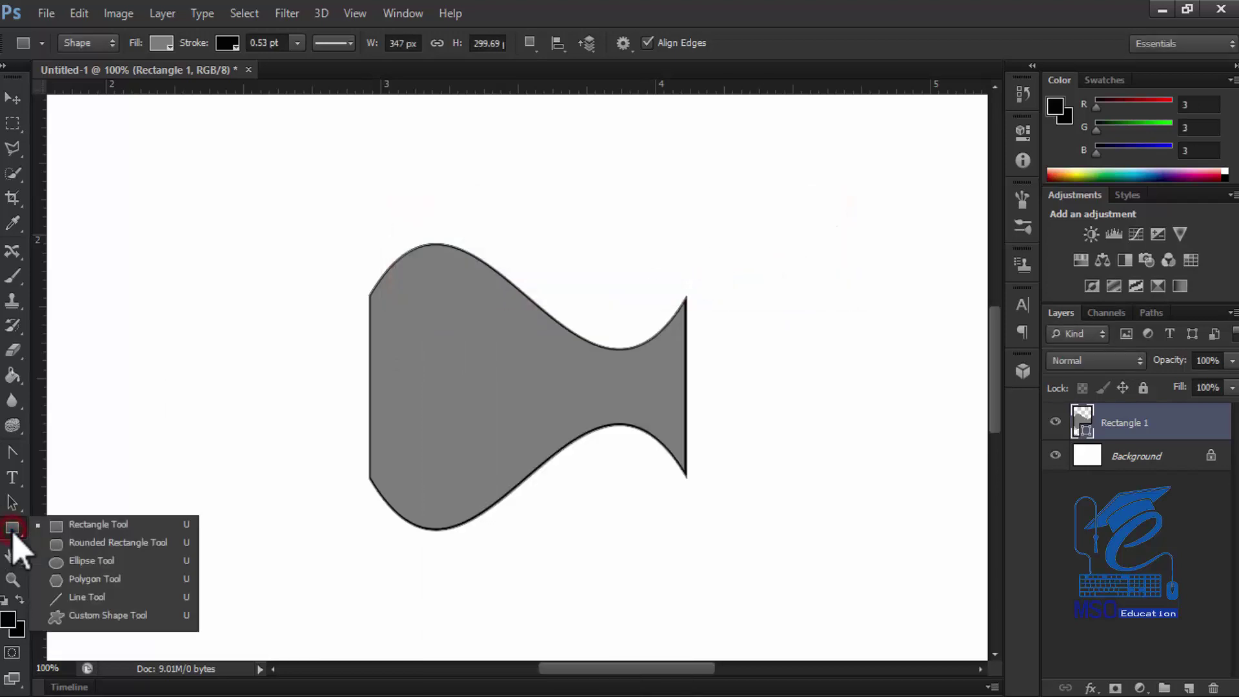
pyautogui.click(128, 615)
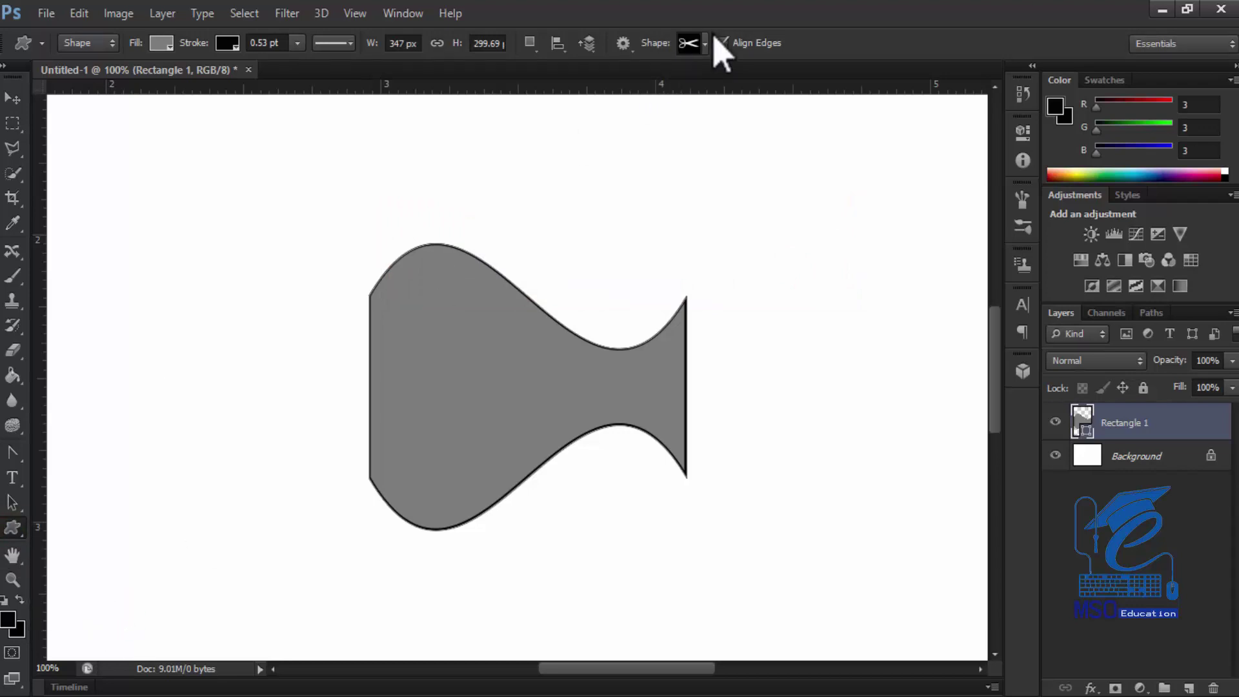
pyautogui.click(705, 43)
pyautogui.moveTo(772, 157); pyautogui.dragTo(776, 220)
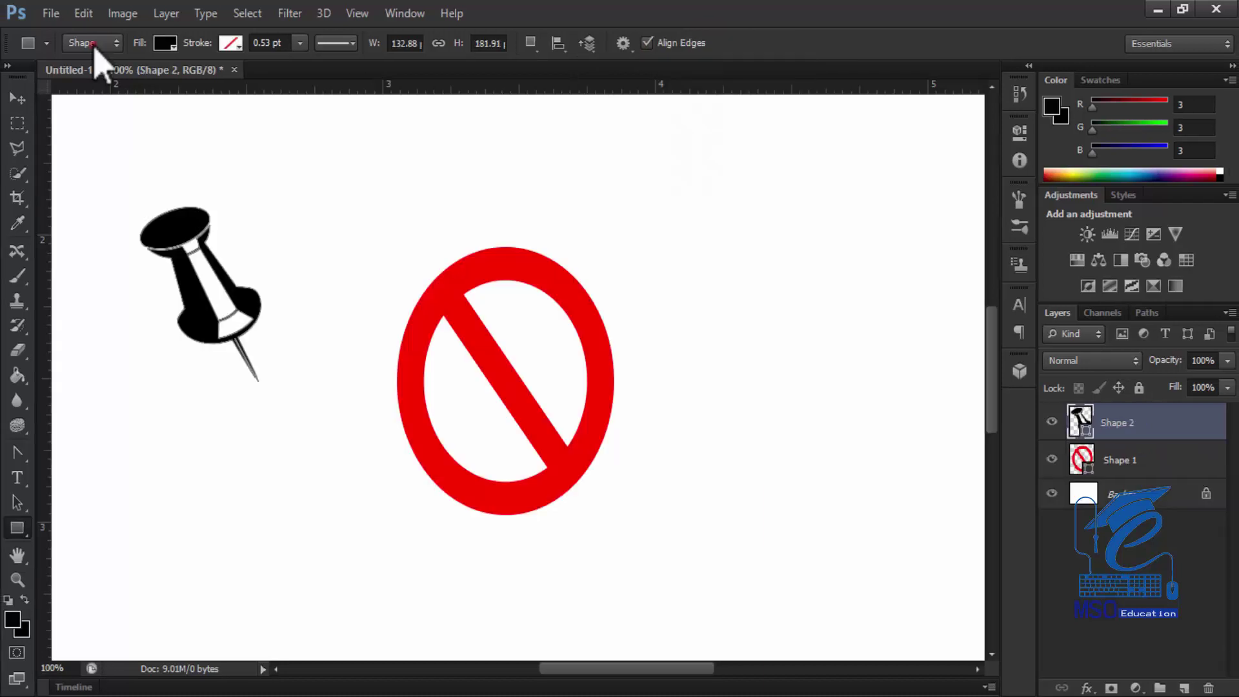
# Try the Rectangle Tool's Path and Shape modes, and set the tool mode to Pixels.
pyautogui.click(91, 43)
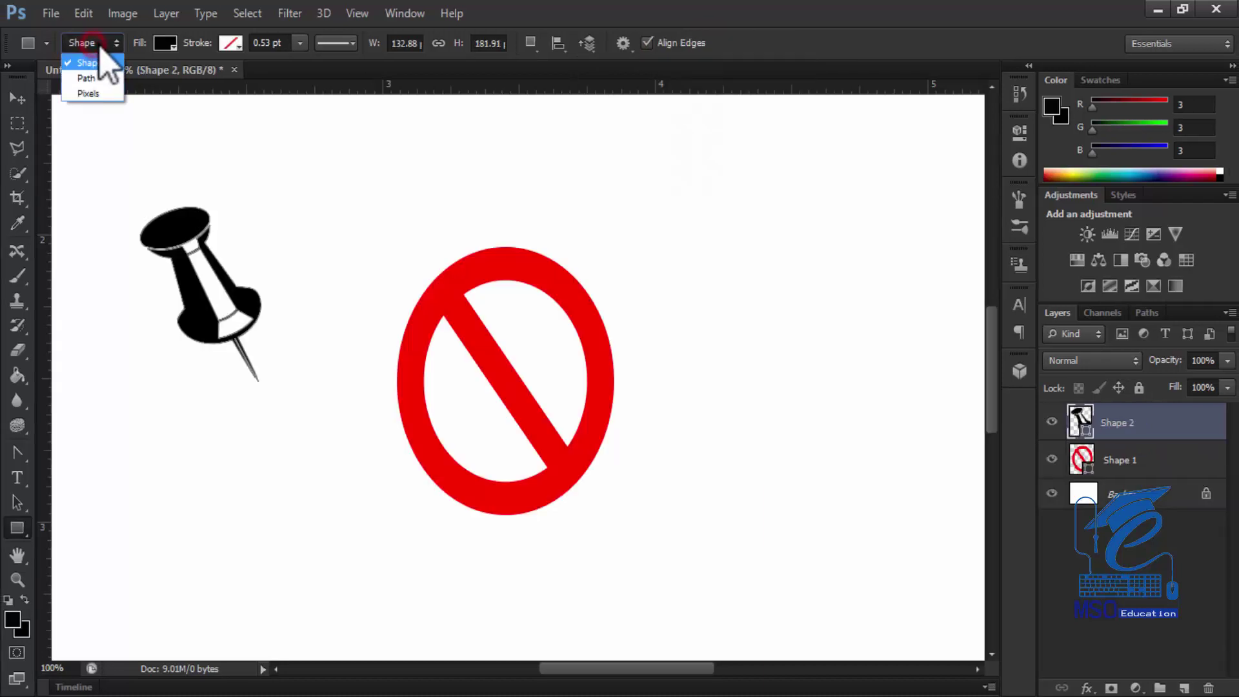
pyautogui.click(91, 81)
pyautogui.click(91, 42)
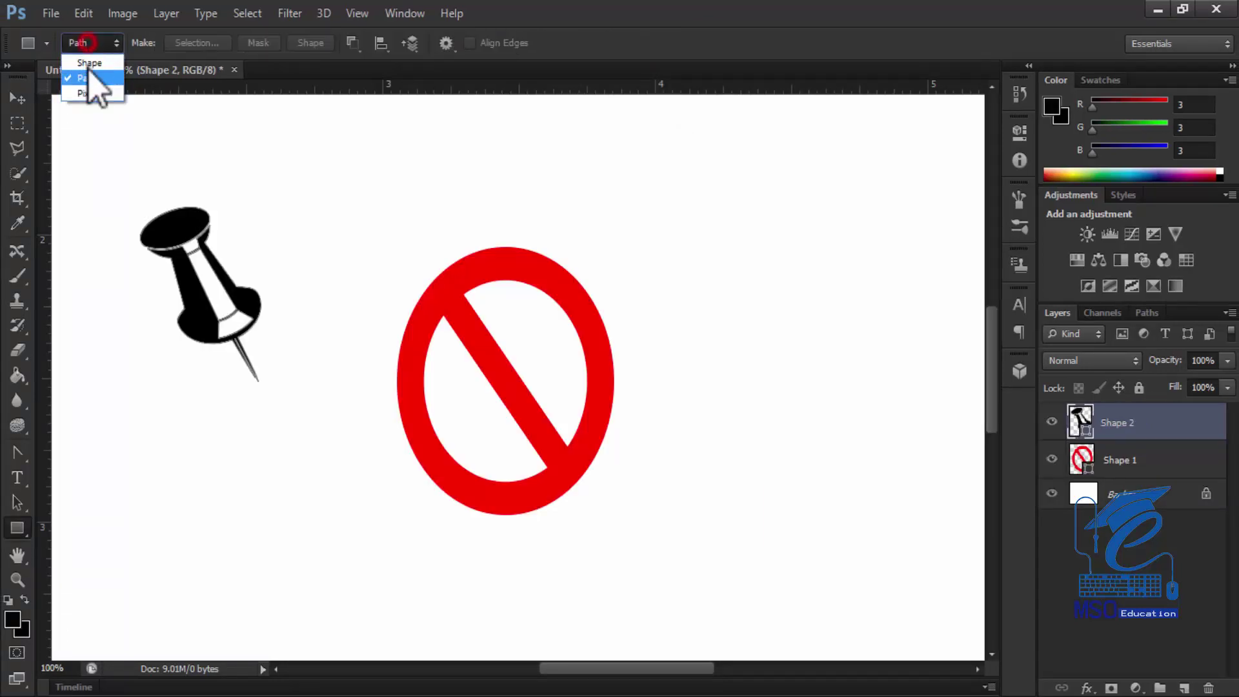
pyautogui.click(88, 63)
pyautogui.click(89, 43)
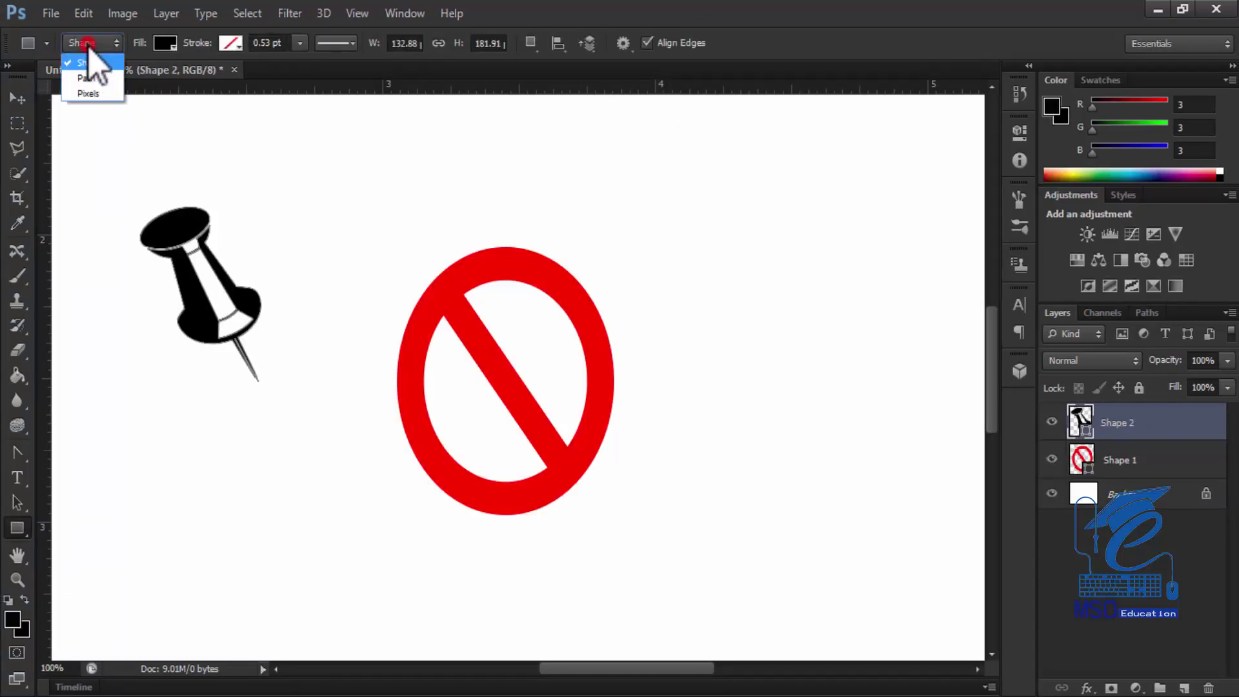
pyautogui.click(89, 93)
pyautogui.click(91, 42)
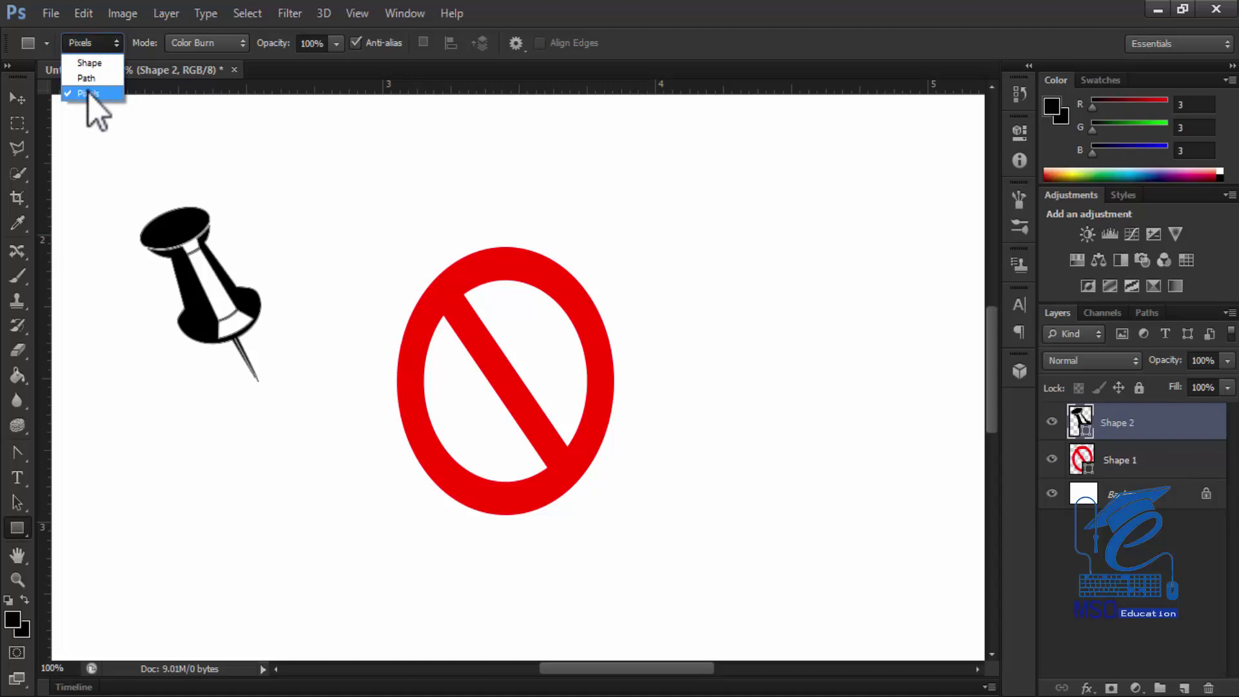
# Delete the red prohibition sign's layer and add a new empty layer above the pushpin layer.
pyautogui.click(27, 102)
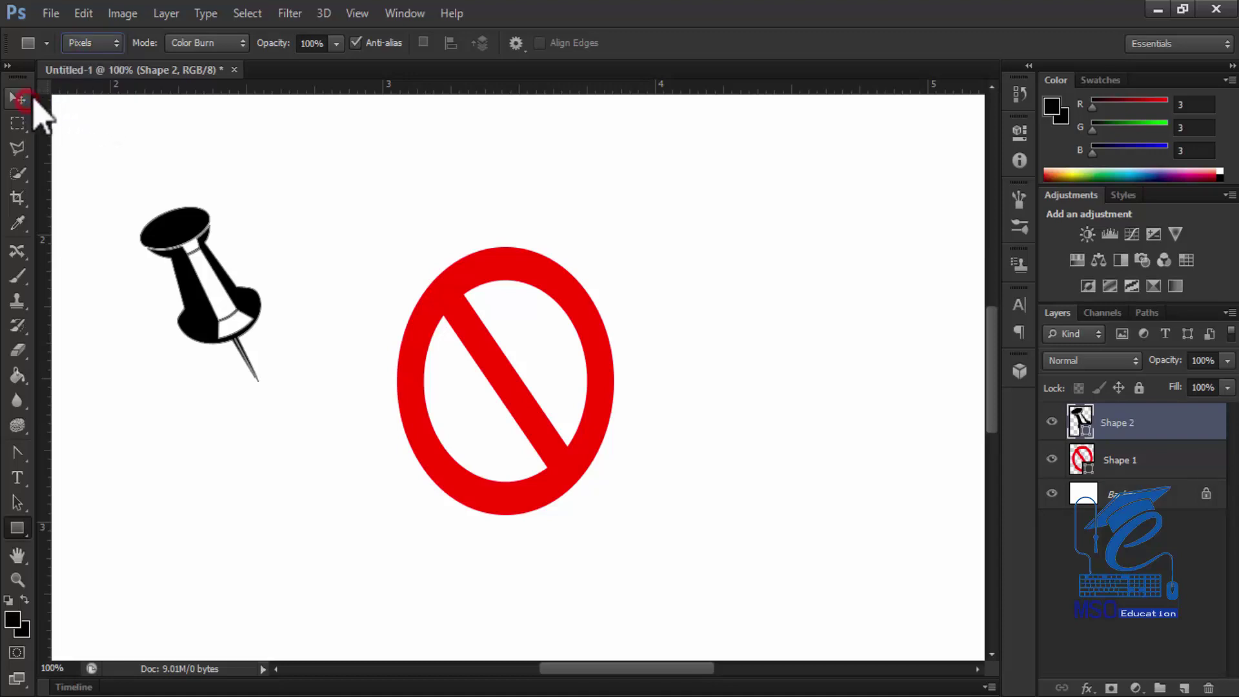
pyautogui.click(18, 98)
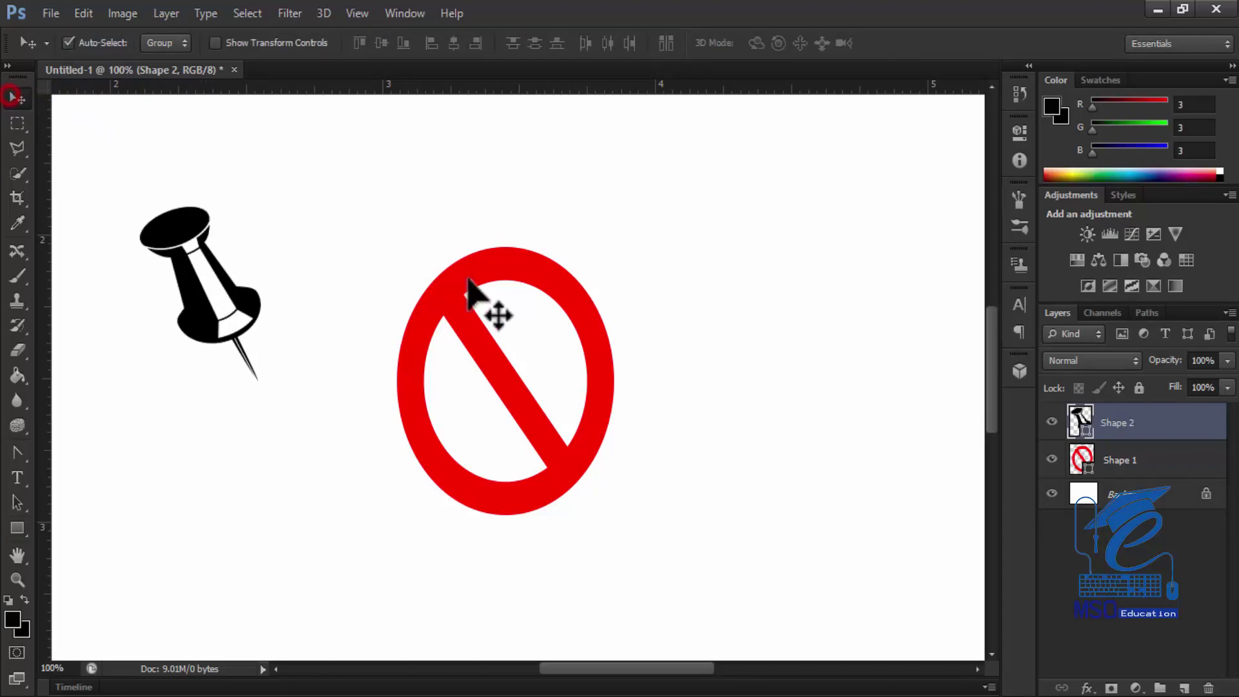
pyautogui.moveTo(597, 371); pyautogui.dragTo(695, 371)
pyautogui.moveTo(1221, 494); pyautogui.dragTo(1208, 688)
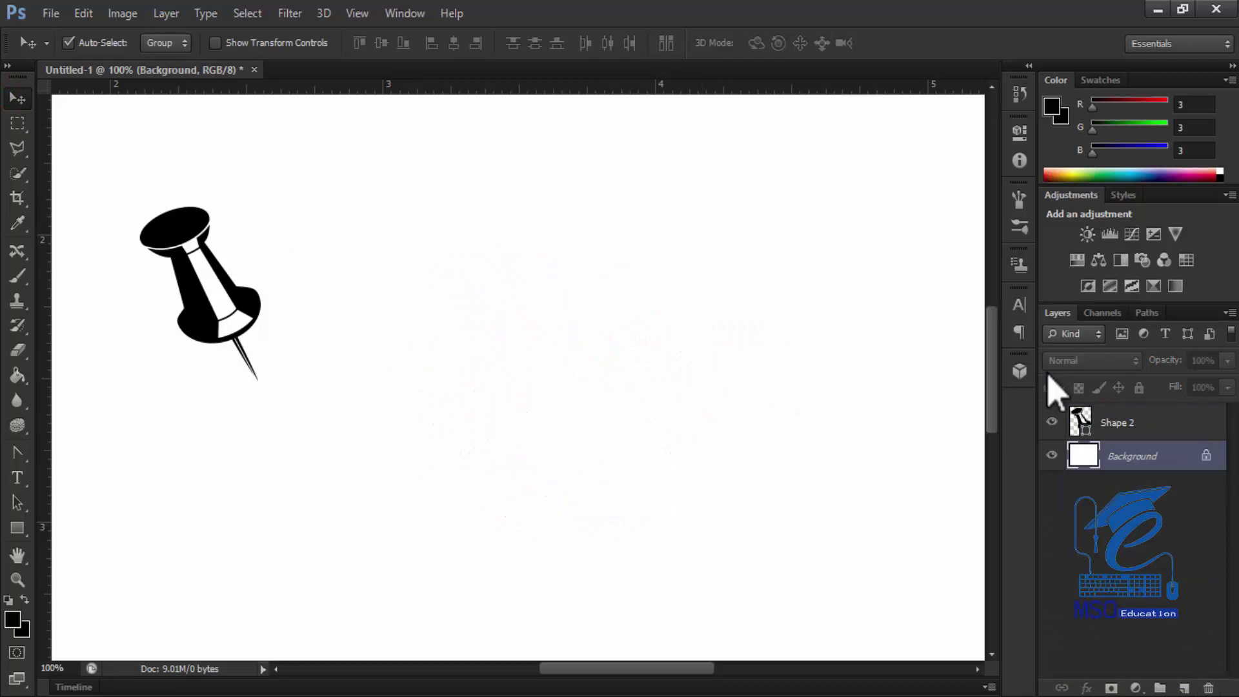
pyautogui.click(1183, 687)
pyautogui.moveTo(1158, 459); pyautogui.dragTo(1142, 406)
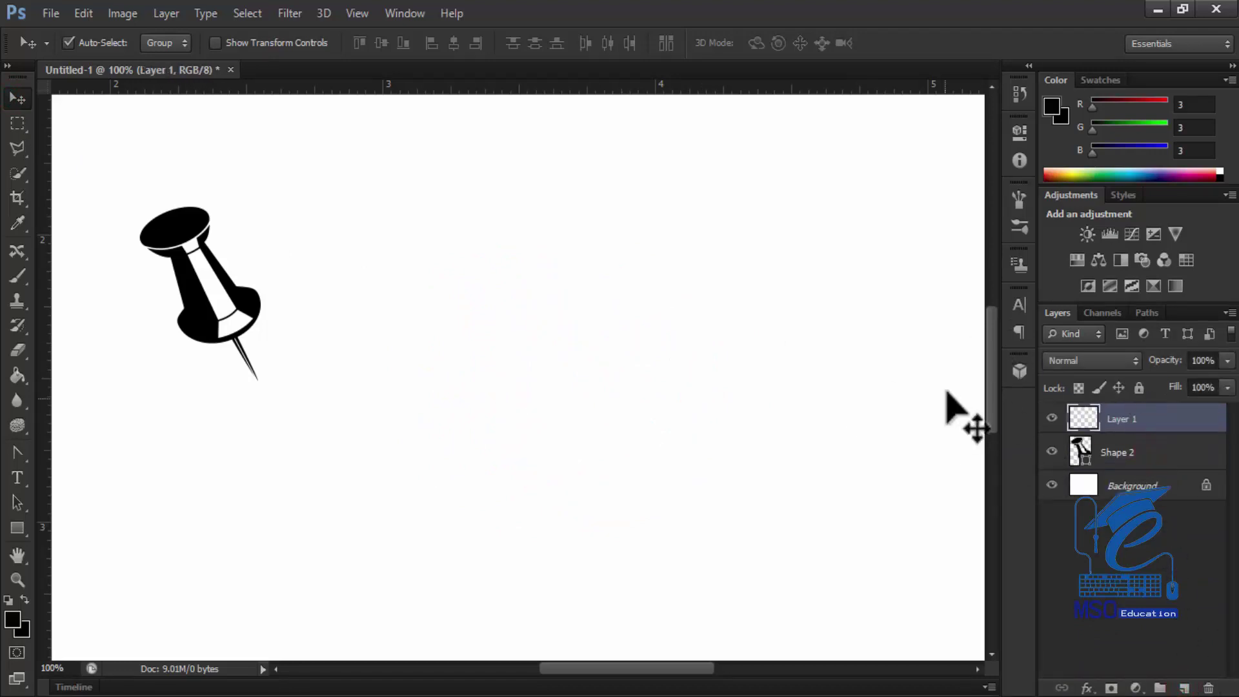
# Draw a black flower shape beside the pushpin on the new layer using the Custom Shape Tool in Pixels mode.
pyautogui.rightClick(18, 530)
pyautogui.click(97, 615)
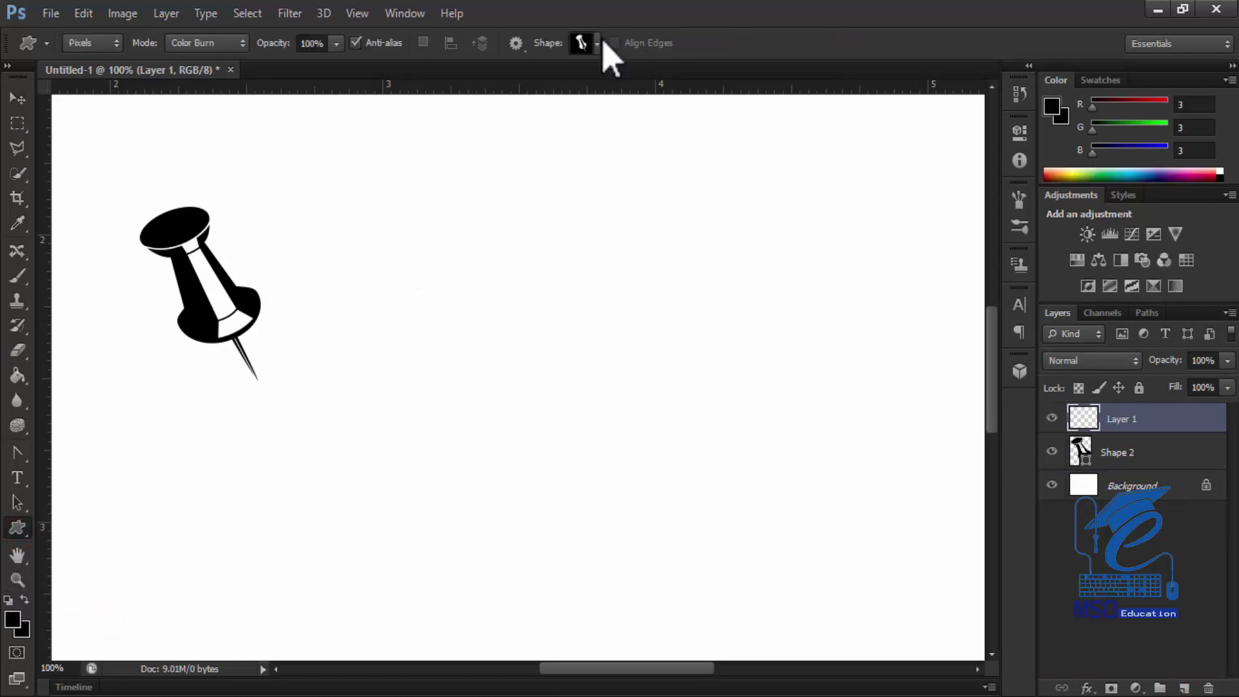
pyautogui.click(83, 45)
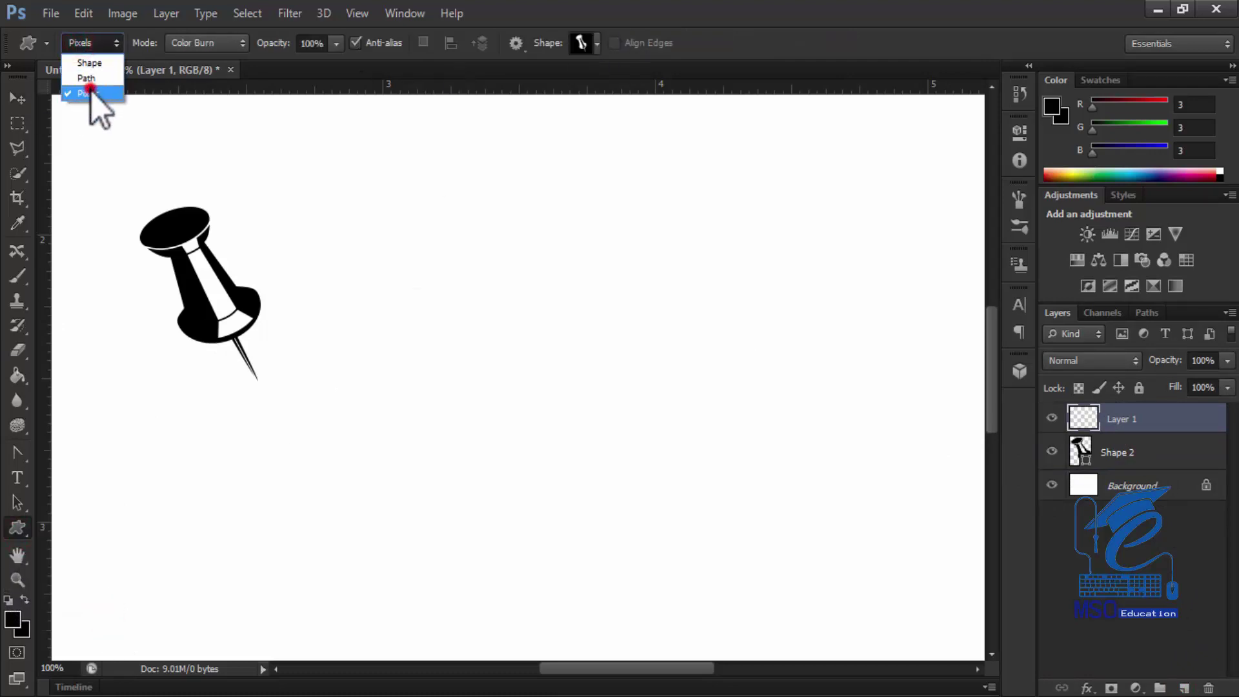
pyautogui.click(90, 92)
pyautogui.click(596, 46)
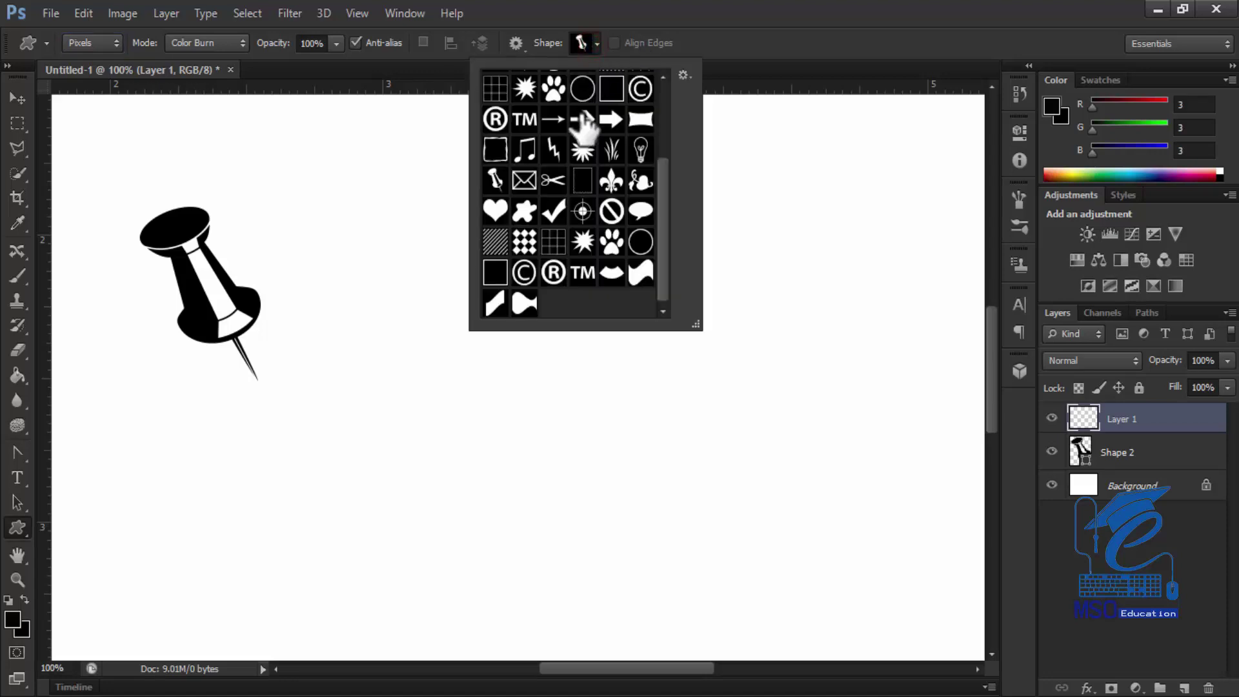
pyautogui.click(582, 150)
pyautogui.moveTo(424, 313); pyautogui.dragTo(587, 484)
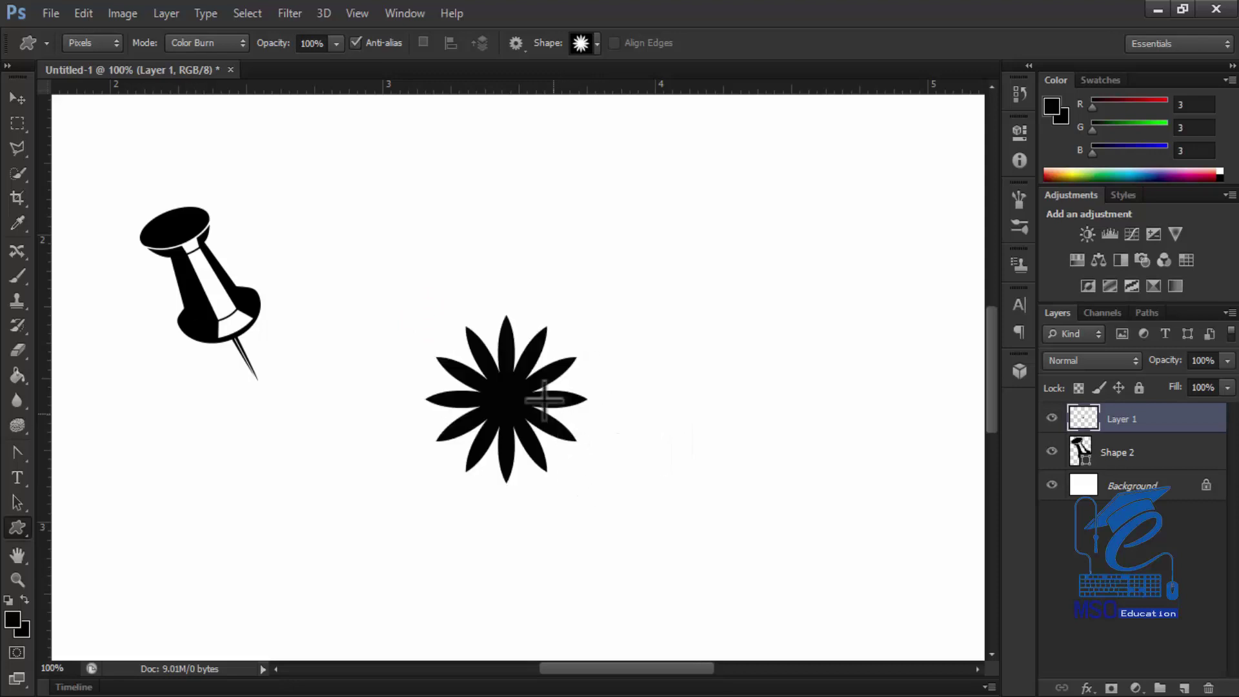
# Move the flower closer to the pushpin, shrink it to a tiny size with Free Transform, and apply the transformation.
pyautogui.click(18, 98)
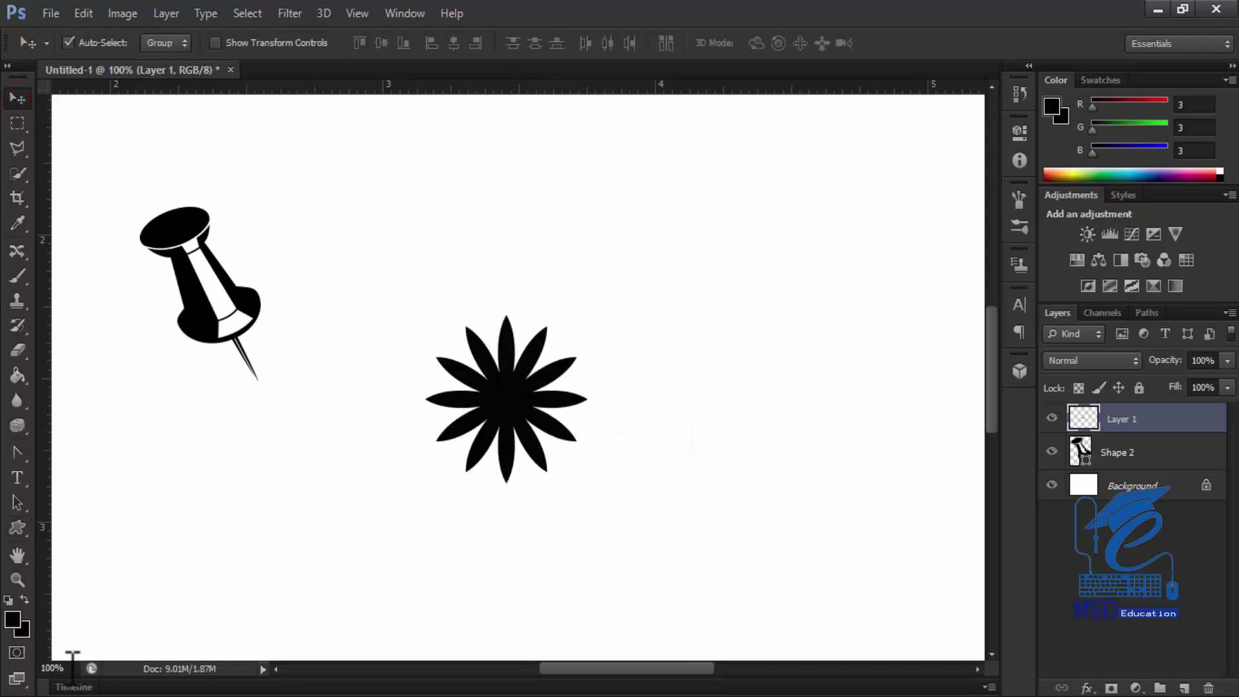
pyautogui.click(40, 668)
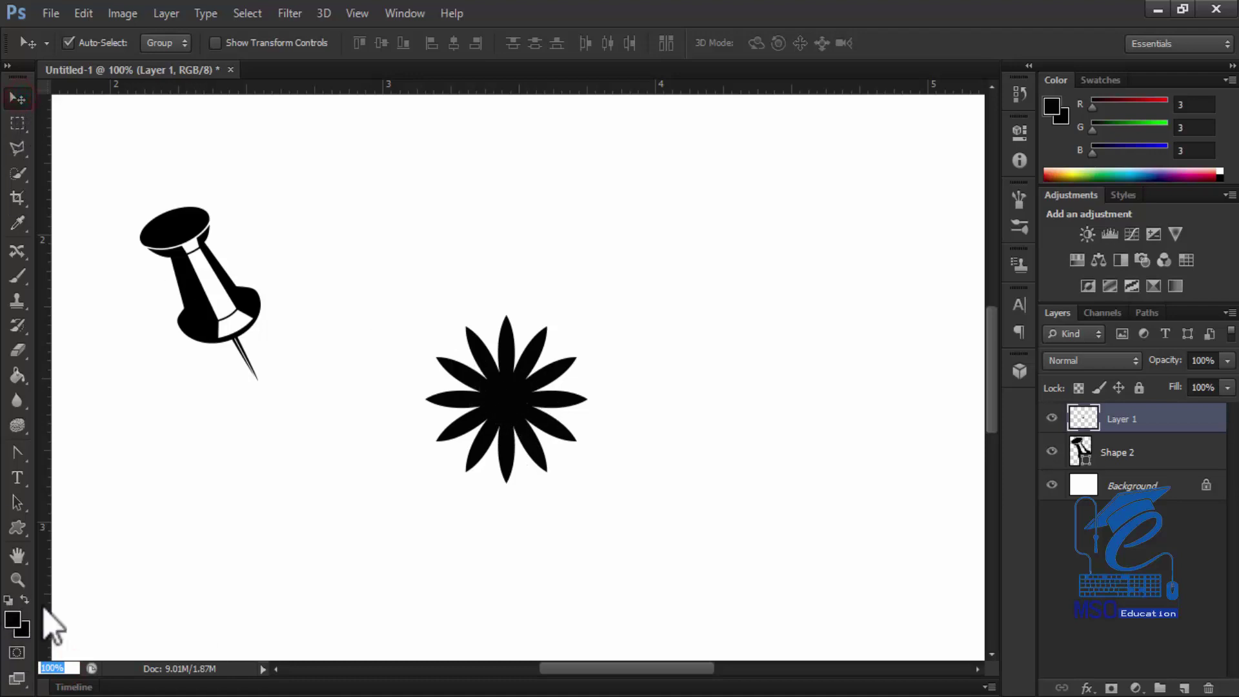
pyautogui.moveTo(510, 409); pyautogui.dragTo(426, 382)
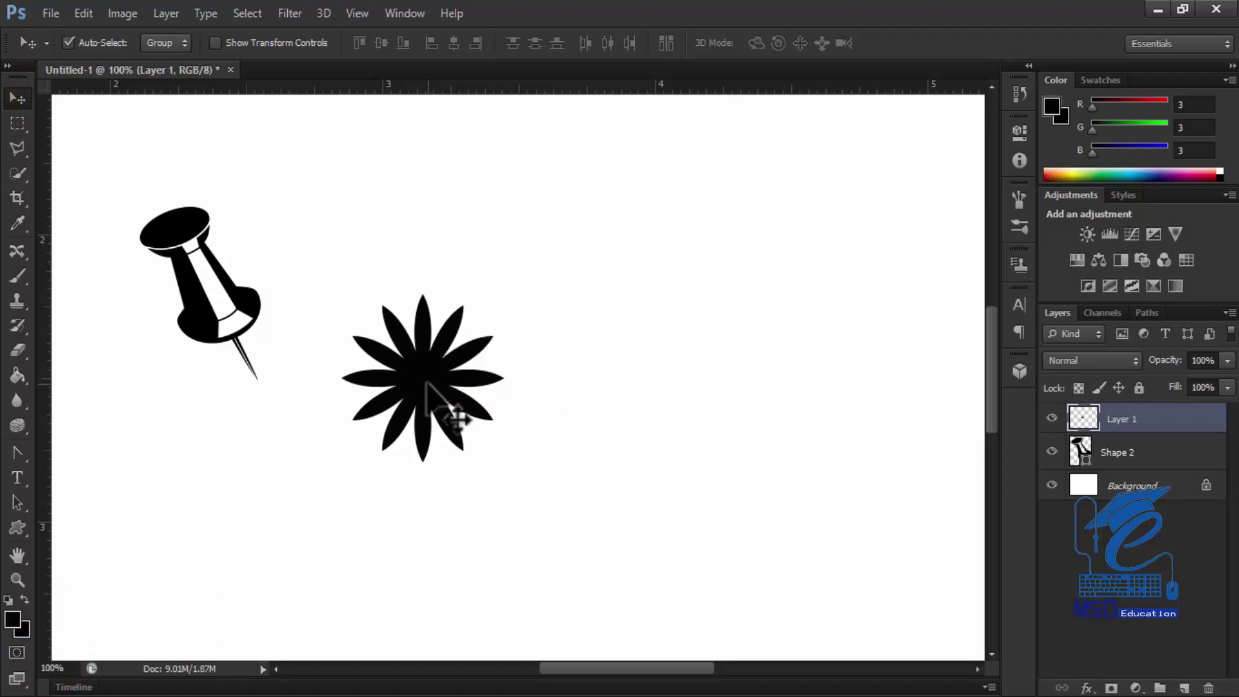
pyautogui.hotkey('ctrl', 't')
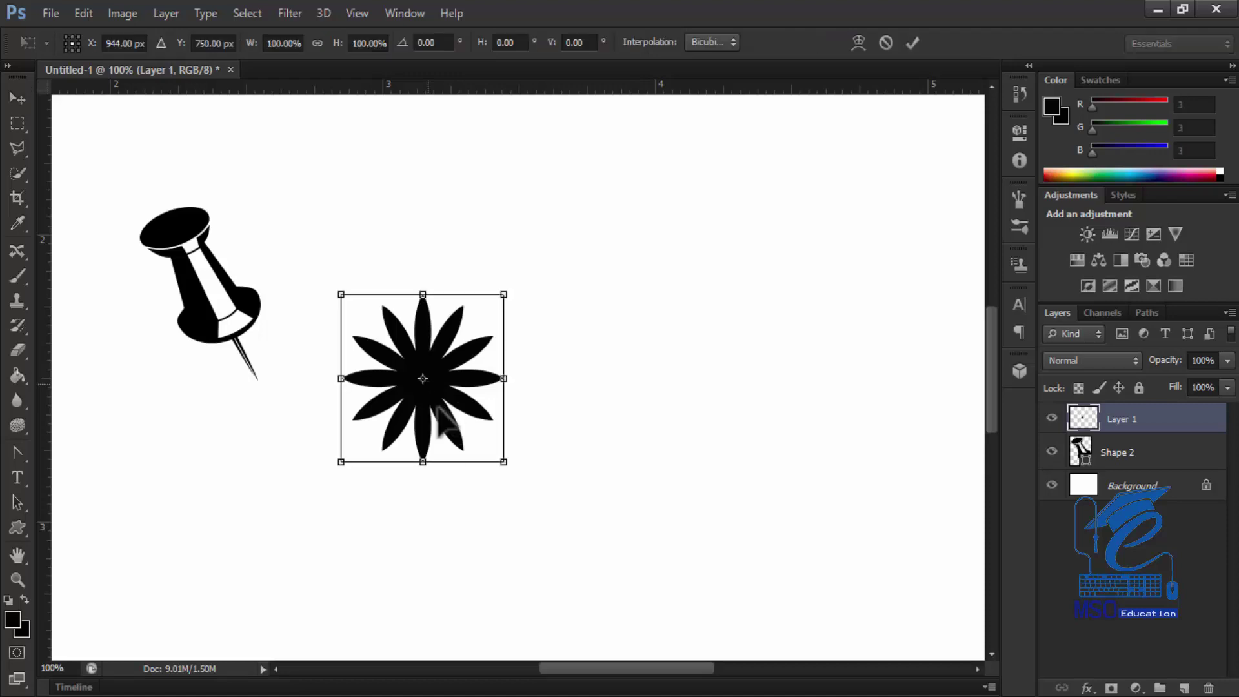
pyautogui.moveTo(503, 462); pyautogui.dragTo(435, 339)
pyautogui.press('Return')
# Enlarge the tiny flower with Free Transform to well beyond its original size and apply the transformation.
pyautogui.click(16, 527)
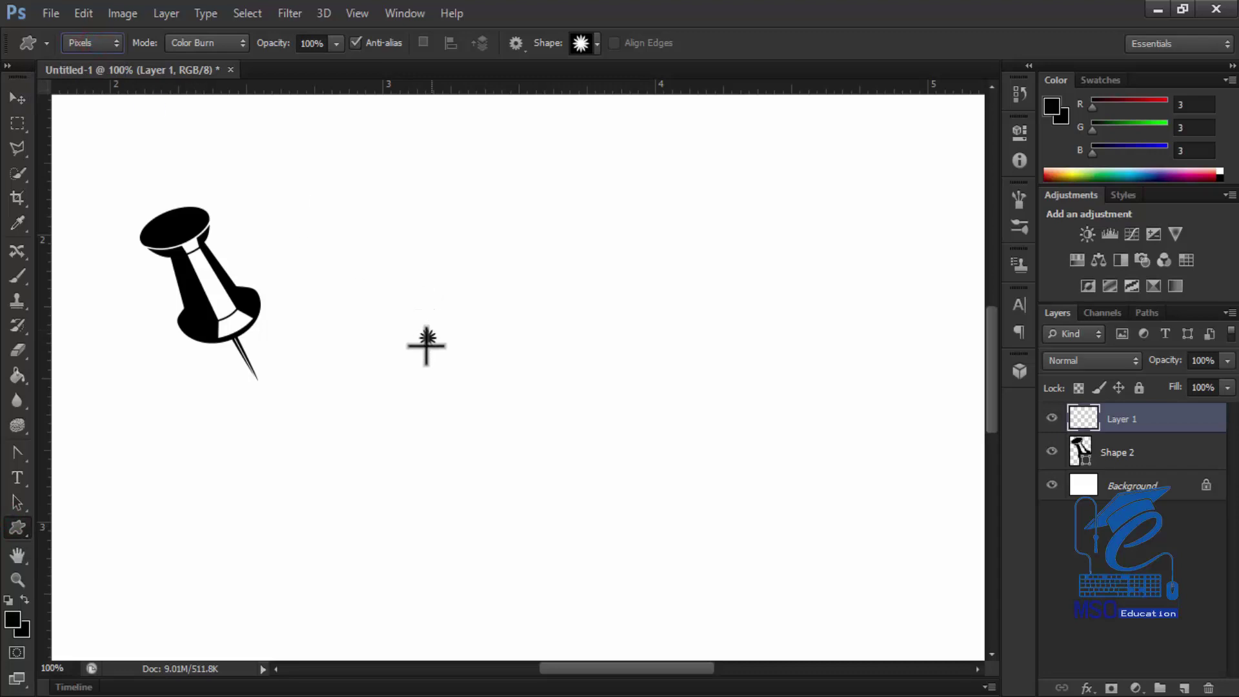
pyautogui.hotkey('ctrl', 't')
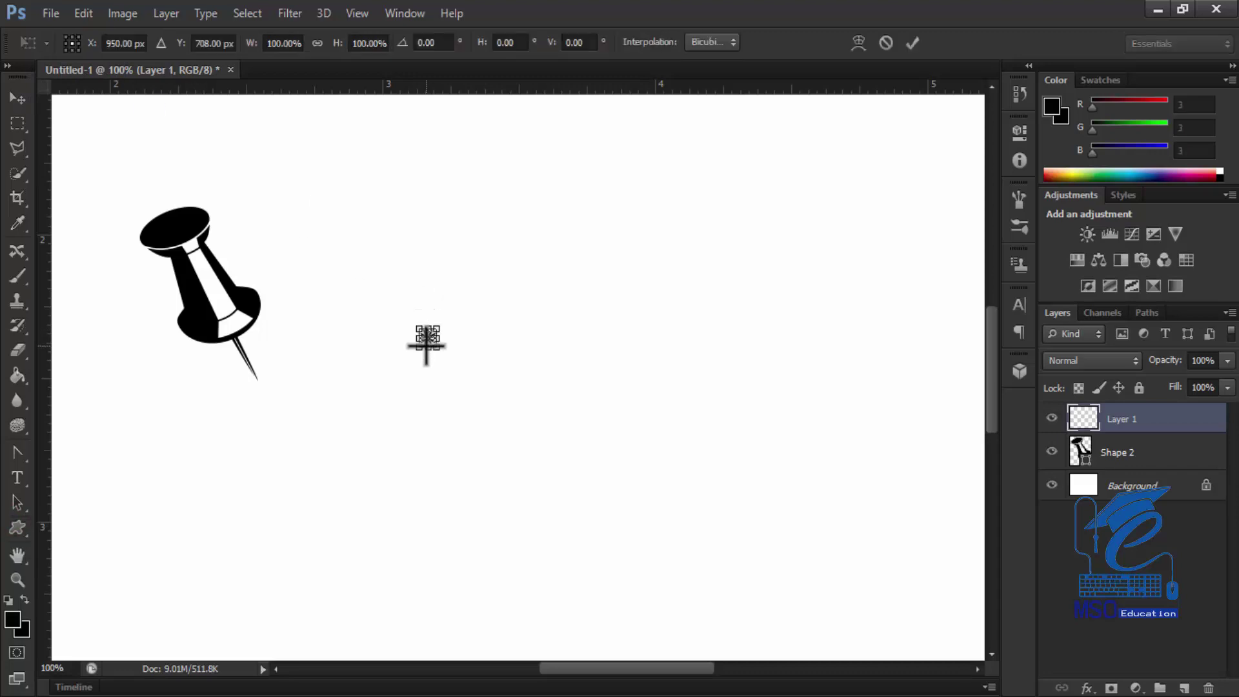
pyautogui.moveTo(446, 355); pyautogui.dragTo(550, 559)
pyautogui.press('Return')
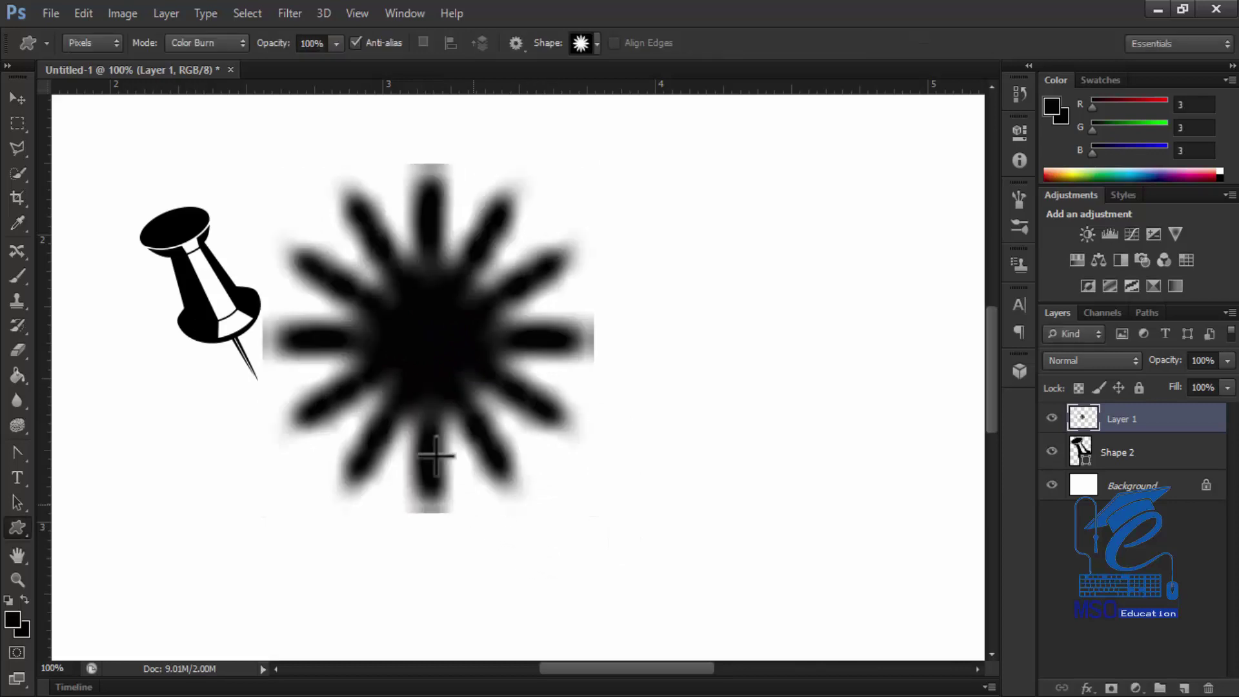
# Move the enlarged flower slightly with the Move Tool and delete its layer.
pyautogui.click(18, 98)
pyautogui.moveTo(352, 277); pyautogui.dragTo(398, 250)
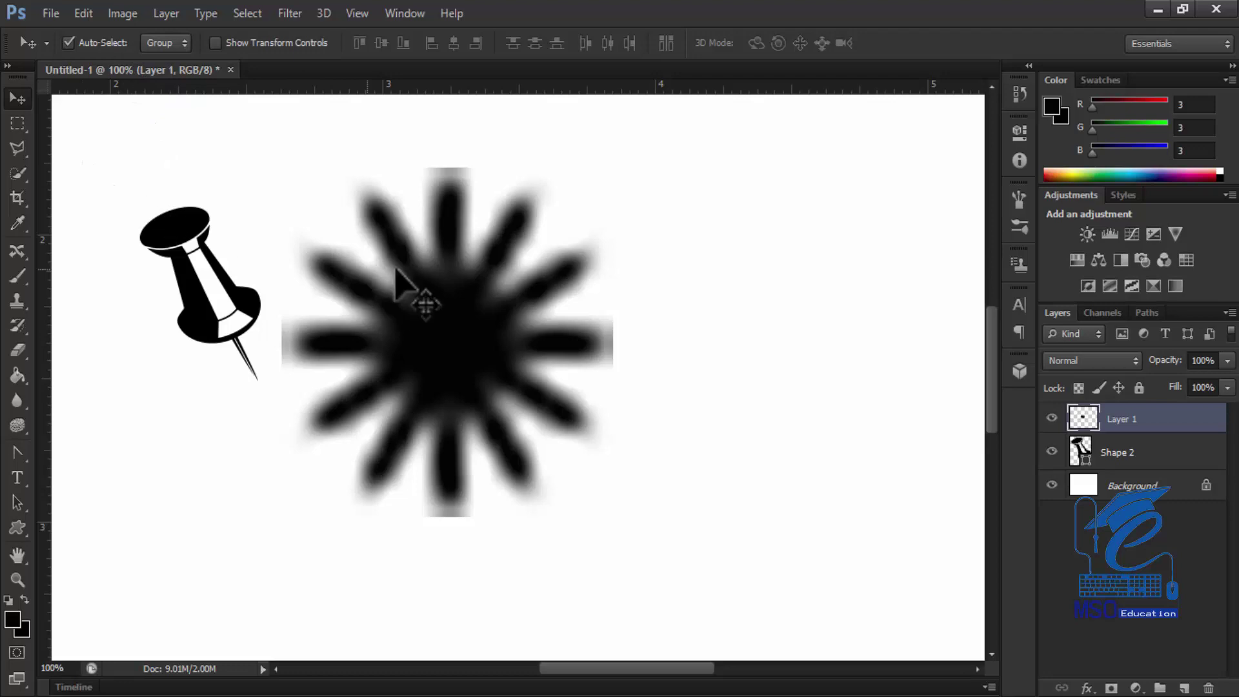
pyautogui.moveTo(437, 320); pyautogui.dragTo(452, 328)
pyautogui.moveTo(1155, 420); pyautogui.dragTo(1207, 687)
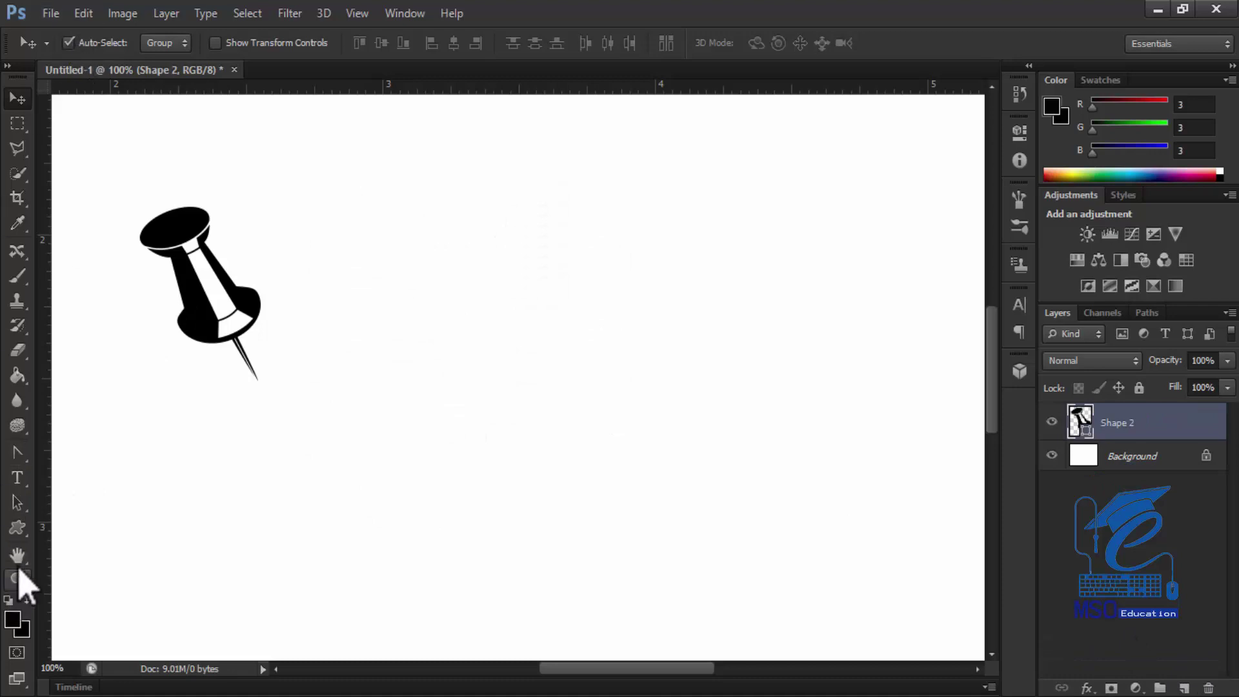
# Draw a black flower about 261 by 251 px beside the pushpin using the Custom Shape Tool in Shape mode.
pyautogui.click(18, 527)
pyautogui.click(90, 43)
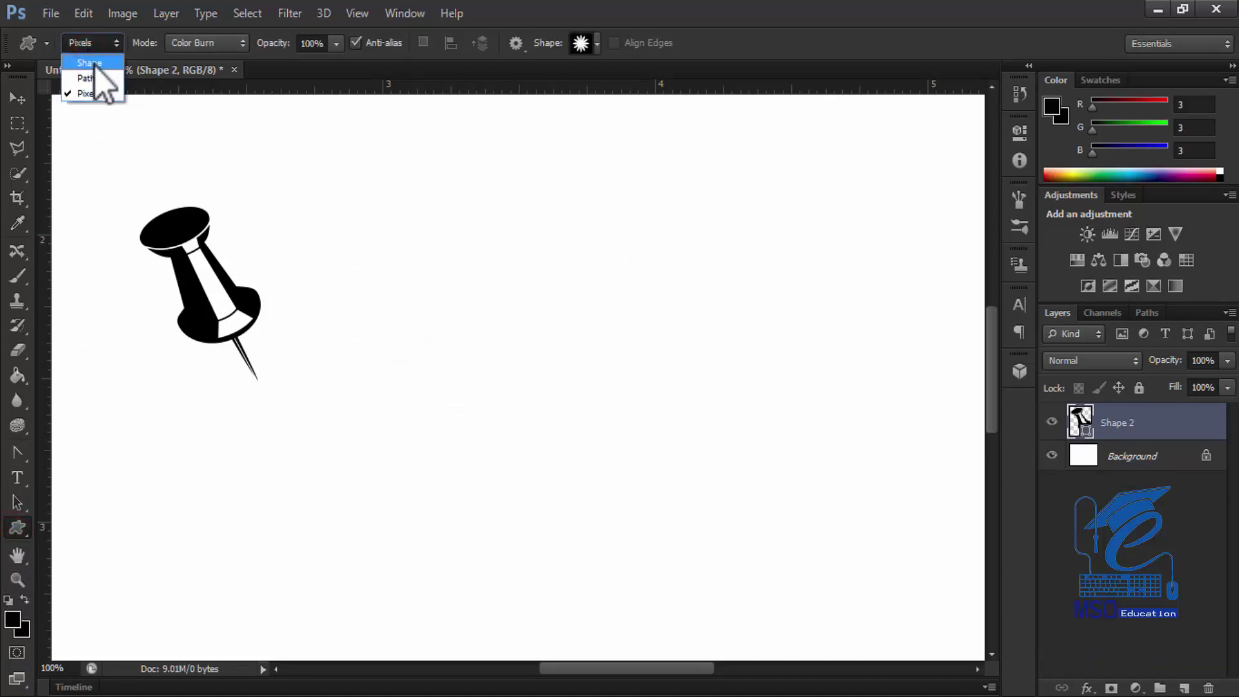
pyautogui.click(95, 79)
pyautogui.rightClick(17, 529)
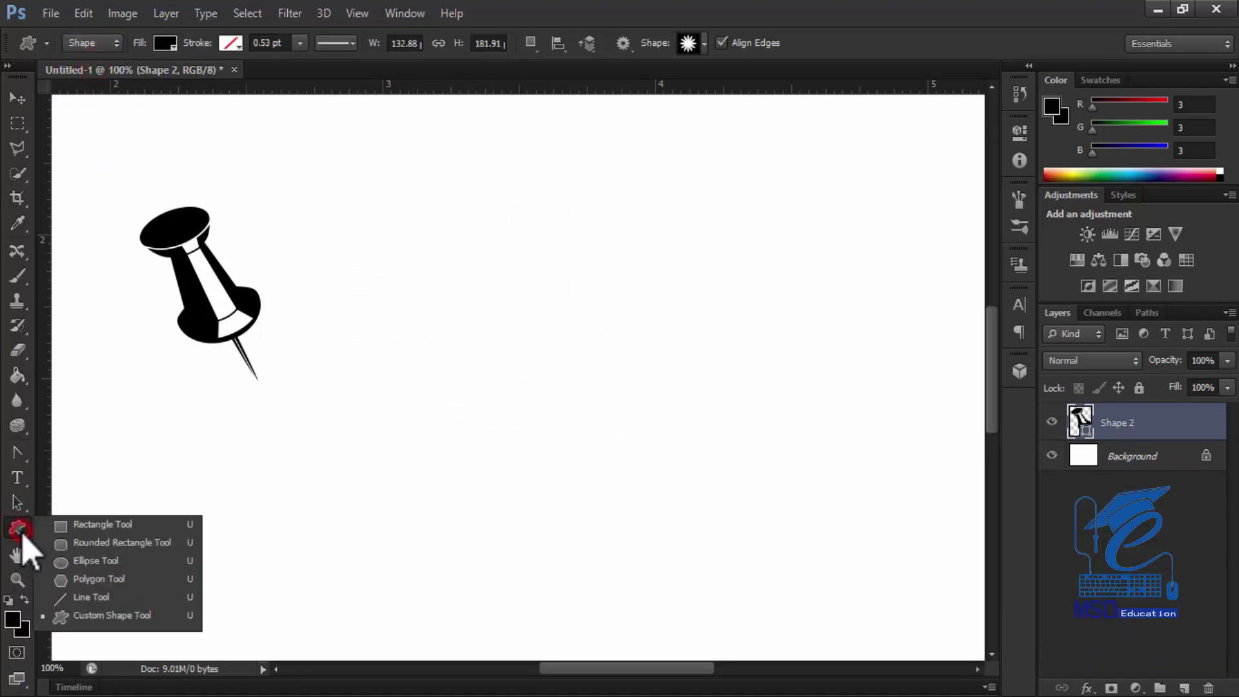
pyautogui.click(97, 616)
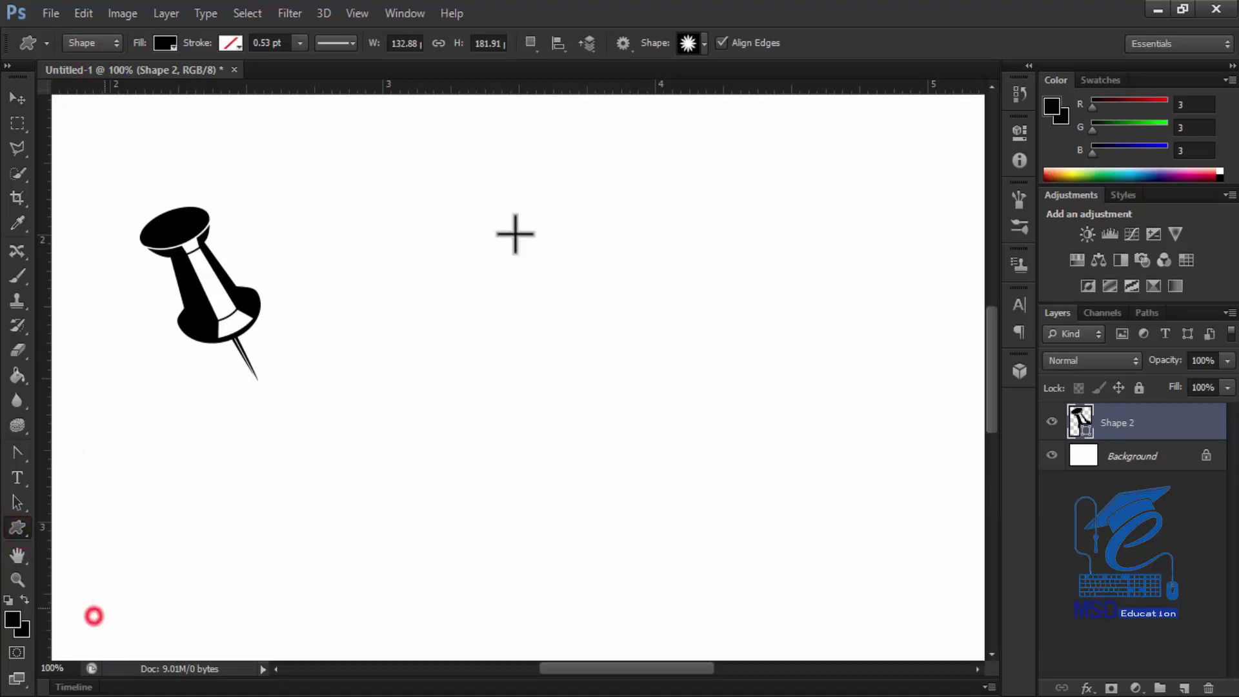
pyautogui.click(704, 43)
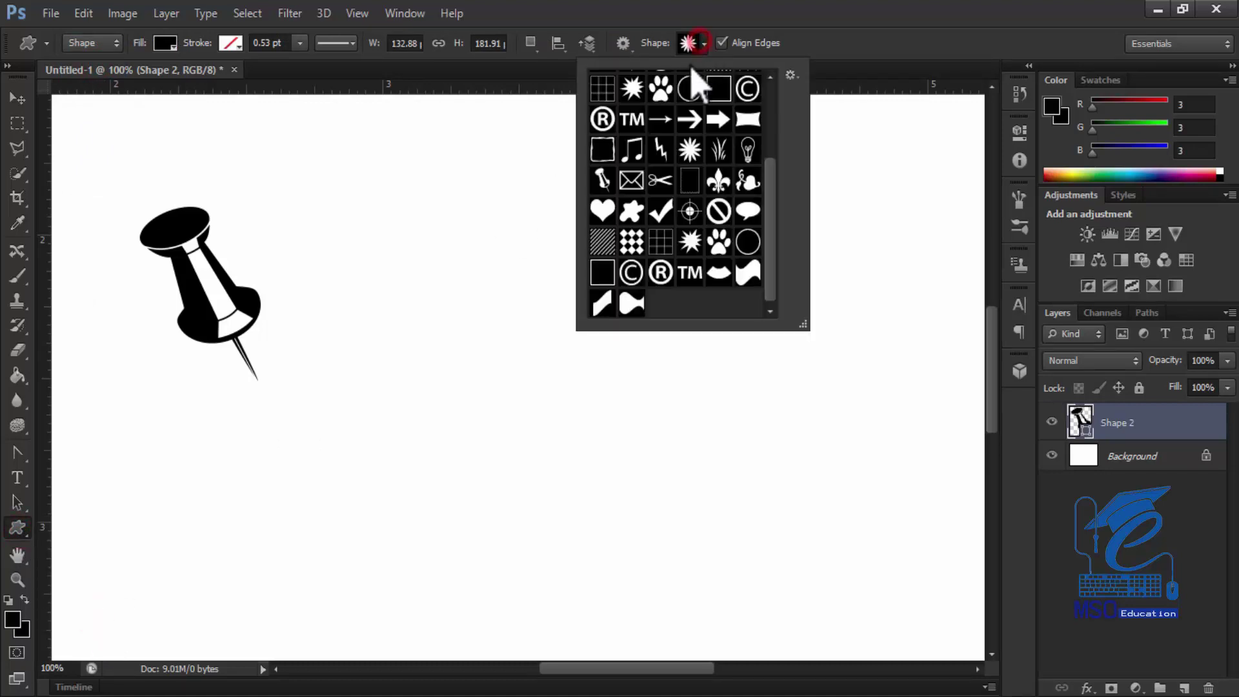
pyautogui.click(688, 157)
pyautogui.moveTo(378, 255); pyautogui.dragTo(614, 495)
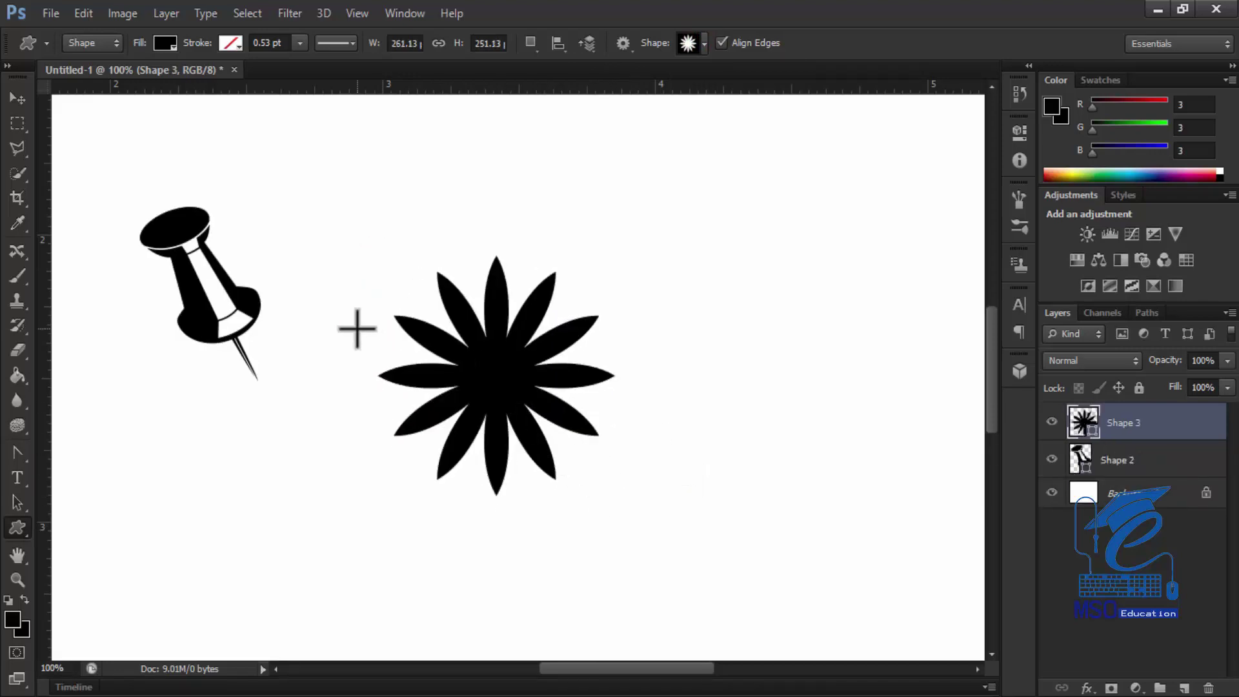
# Shrink the flower about its centre to roughly 10% with Free Transform and apply the transformation.
pyautogui.hotkey('ctrl', 't')
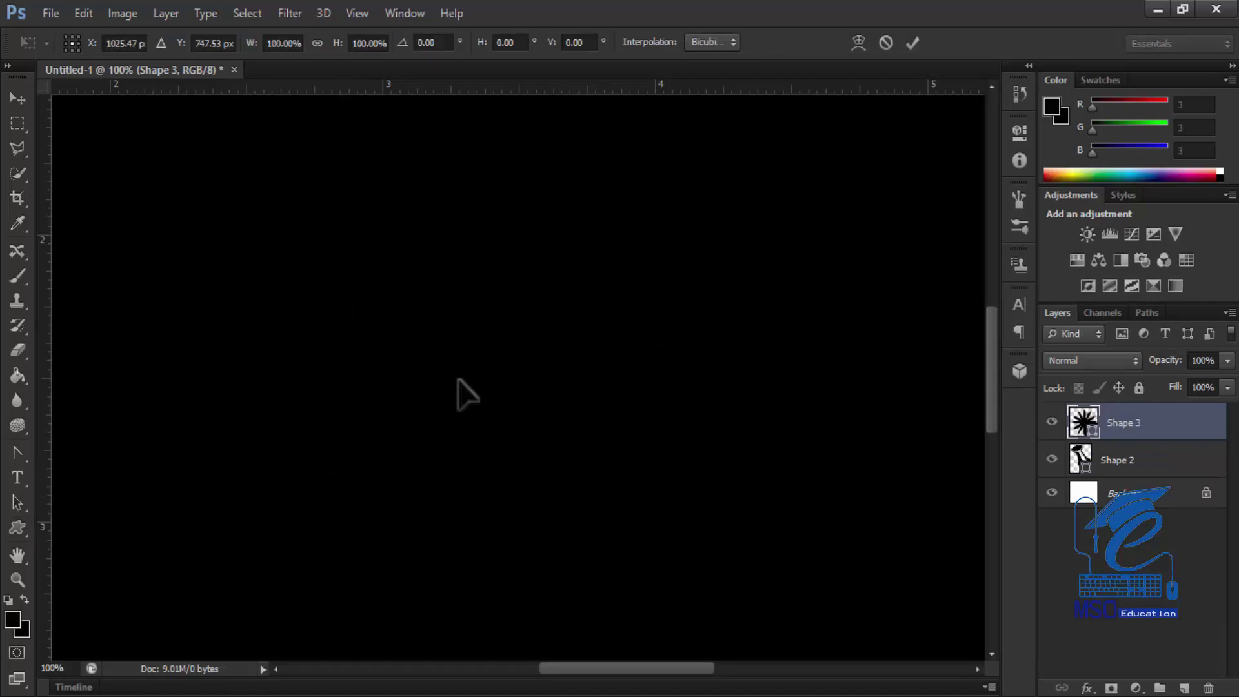
pyautogui.press('Escape')
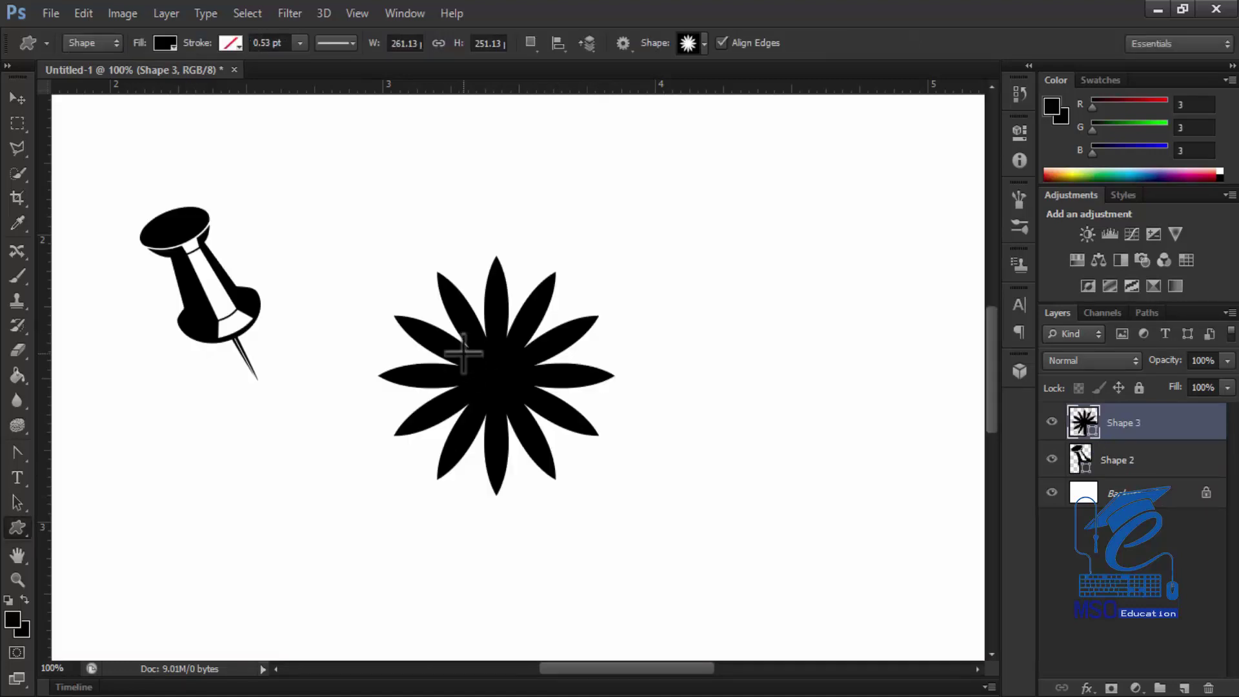
pyautogui.hotkey('ctrl', 't')
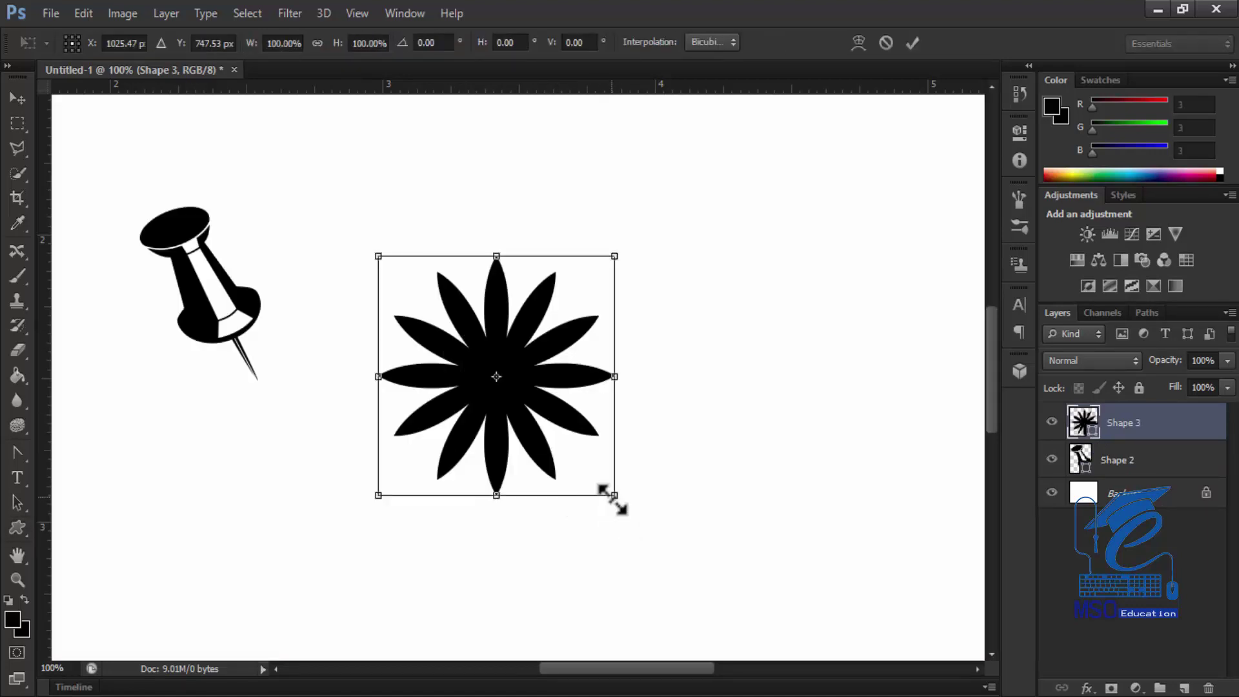
pyautogui.moveTo(611, 496); pyautogui.dragTo(513, 393)
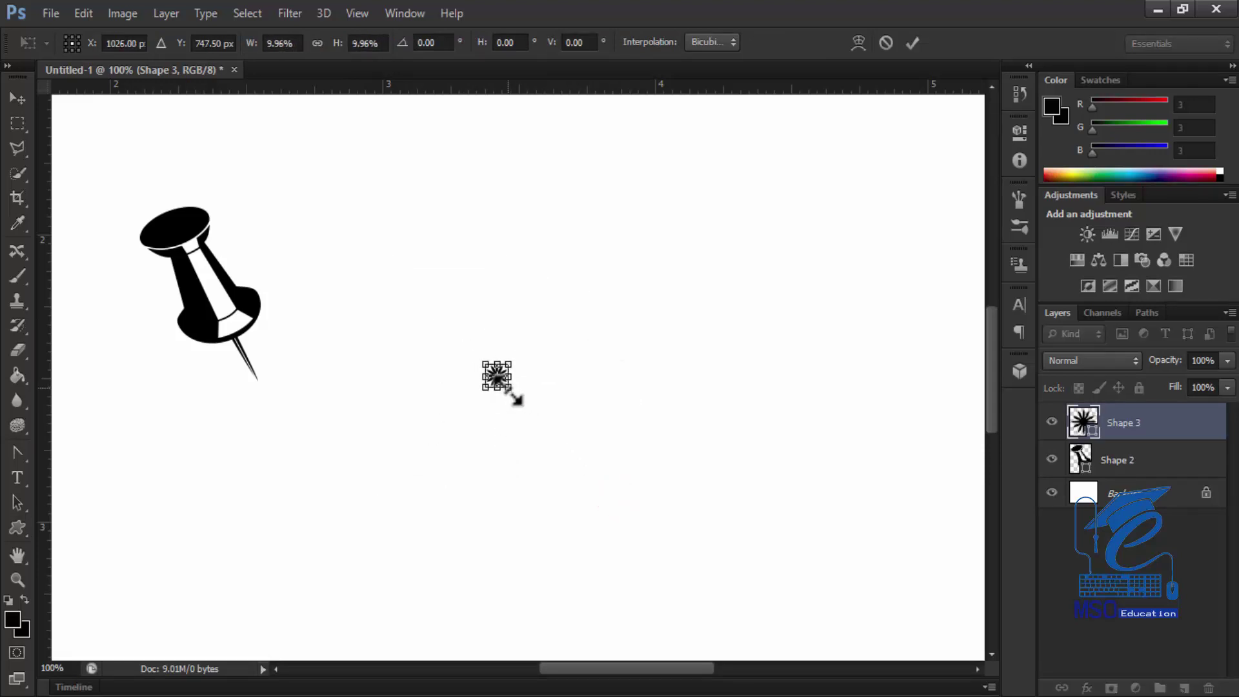
pyautogui.press('Return')
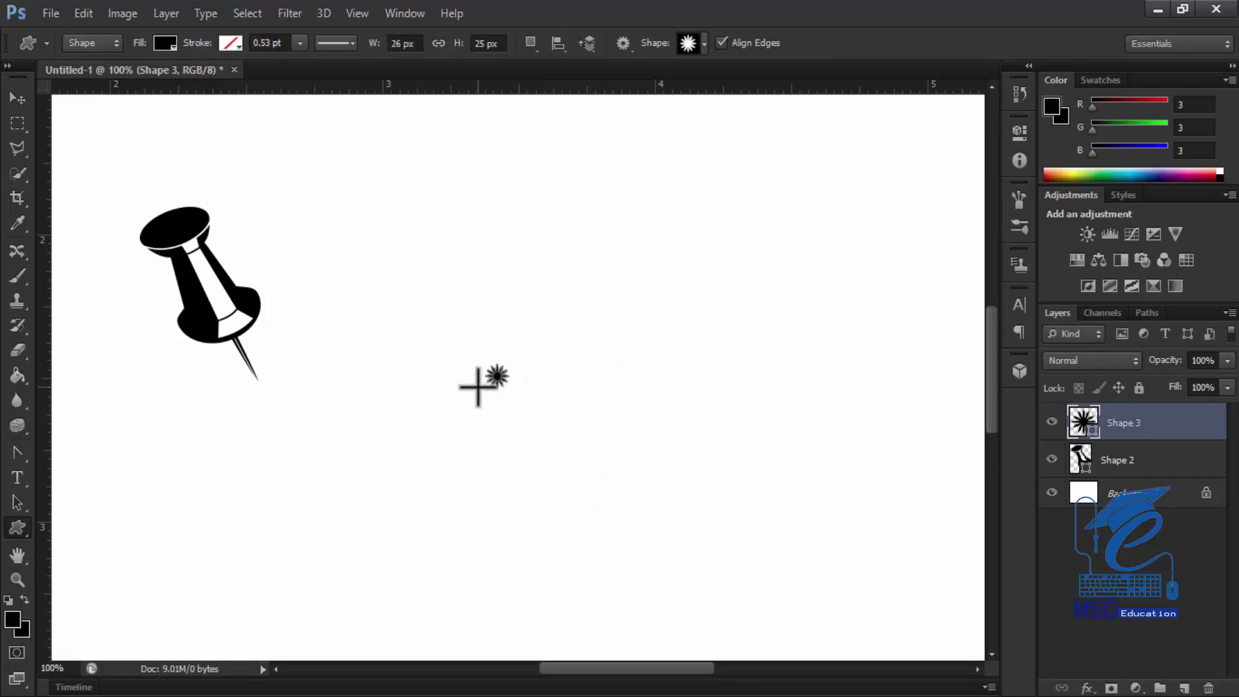
# Enlarge the tiny flower about its centre to roughly 1675% with Free Transform and apply the transformation.
pyautogui.hotkey('ctrl', 't')
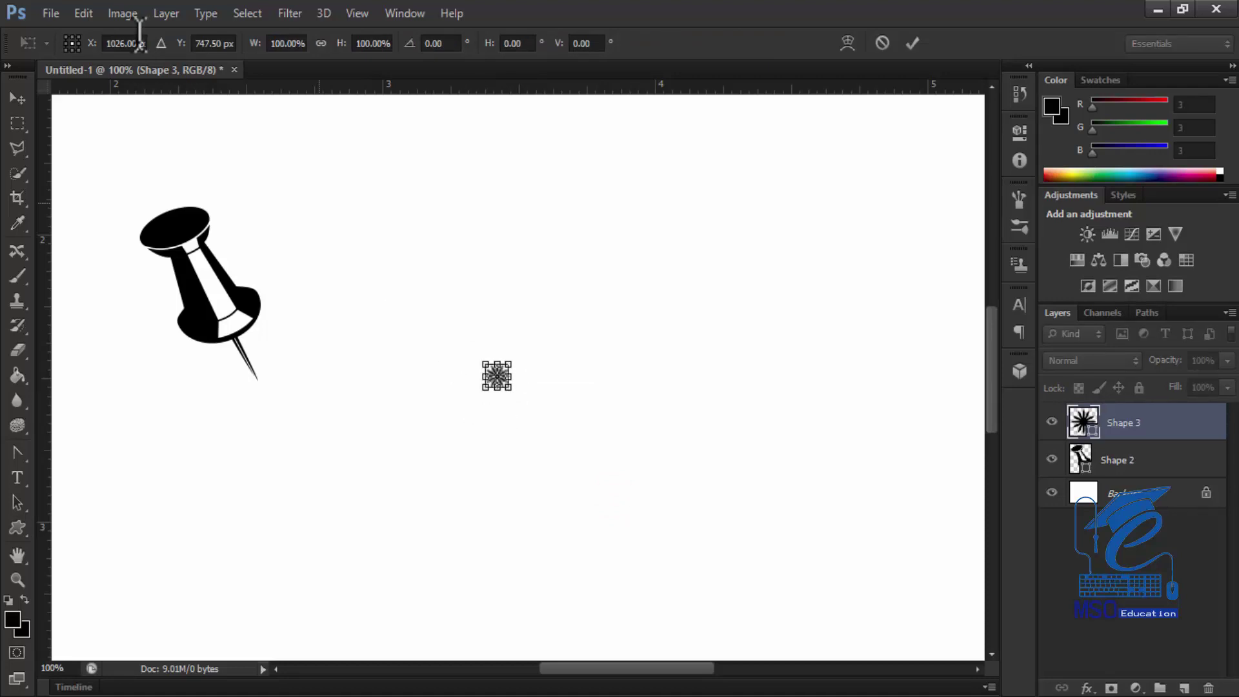
pyautogui.moveTo(508, 398); pyautogui.dragTo(658, 612)
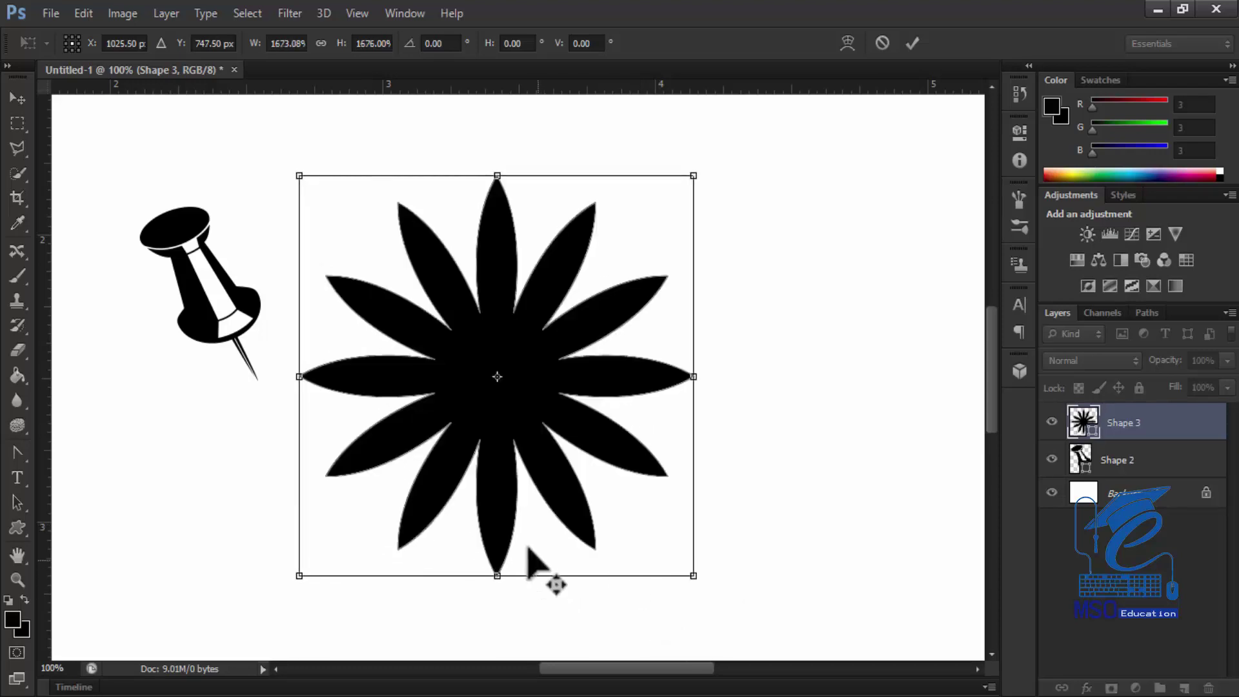
pyautogui.press('Return')
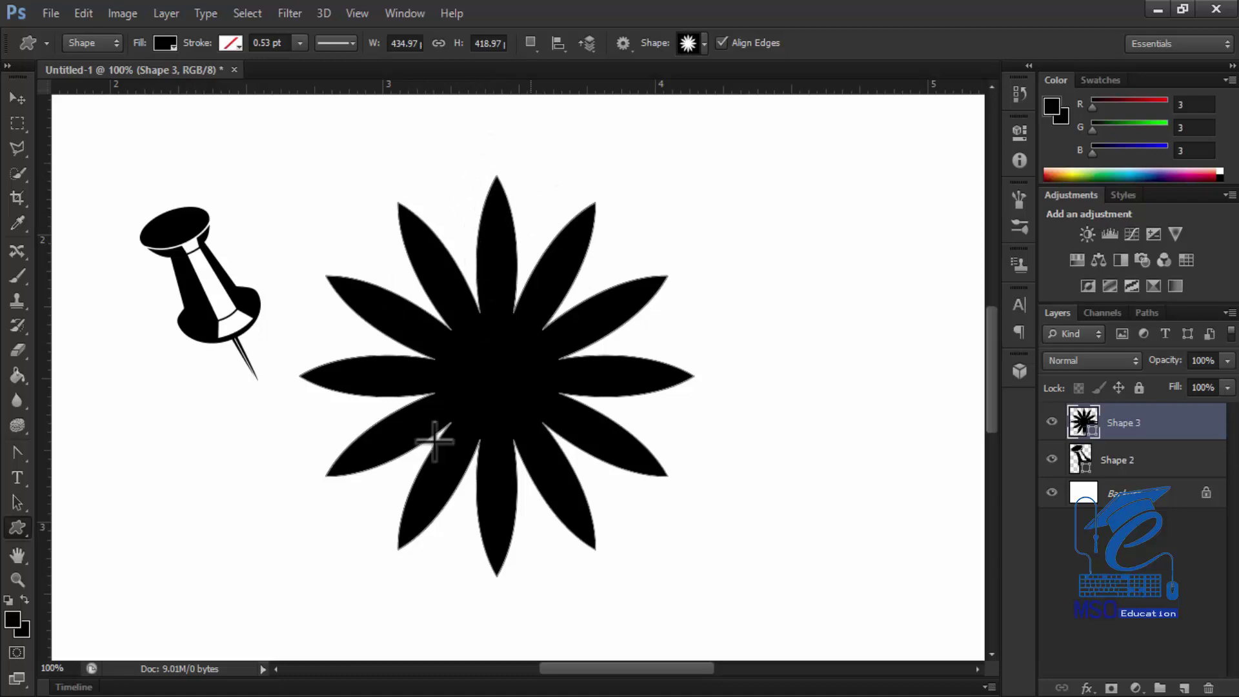
# Review the Shape, Path and Pixels drawing modes, keep Shape mode, and switch to the Move Tool.
pyautogui.click(90, 43)
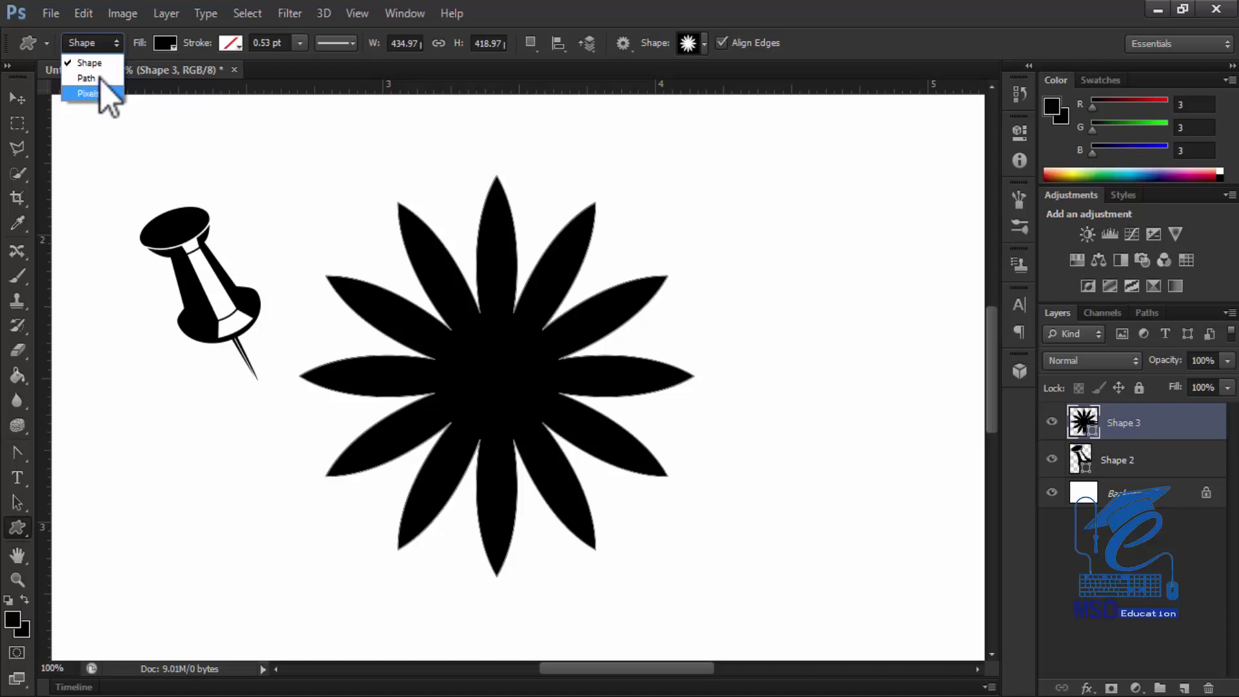
pyautogui.click(94, 43)
pyautogui.click(93, 43)
pyautogui.click(16, 100)
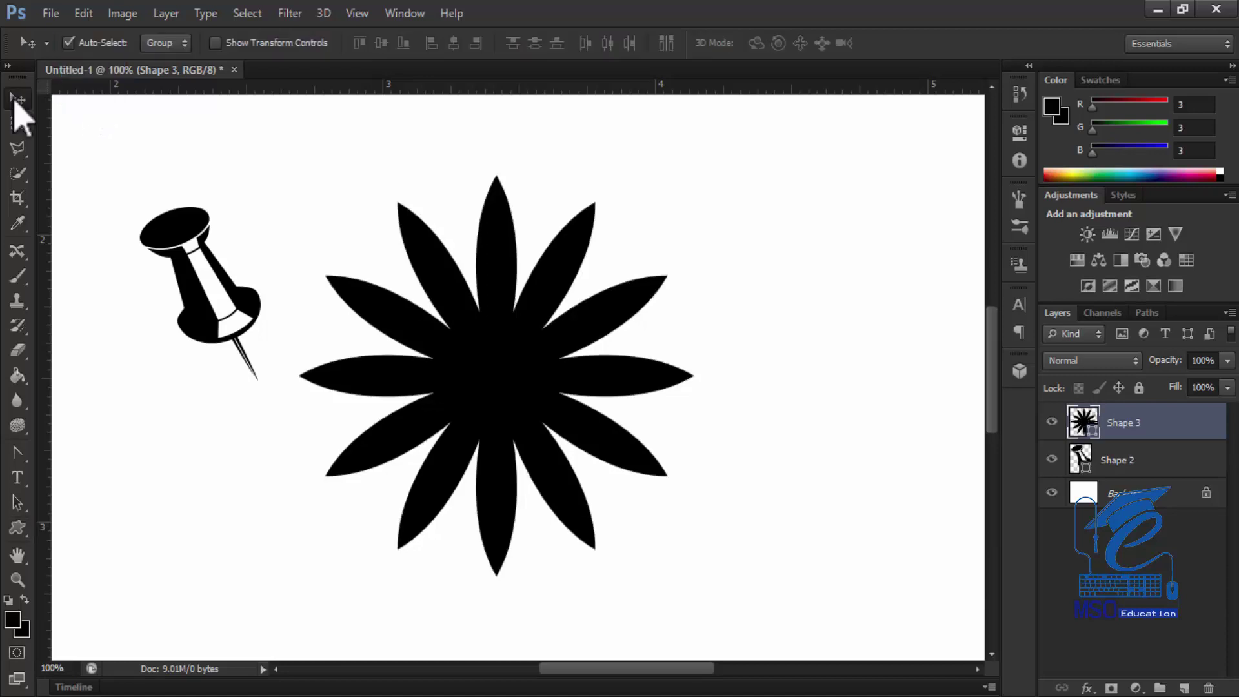